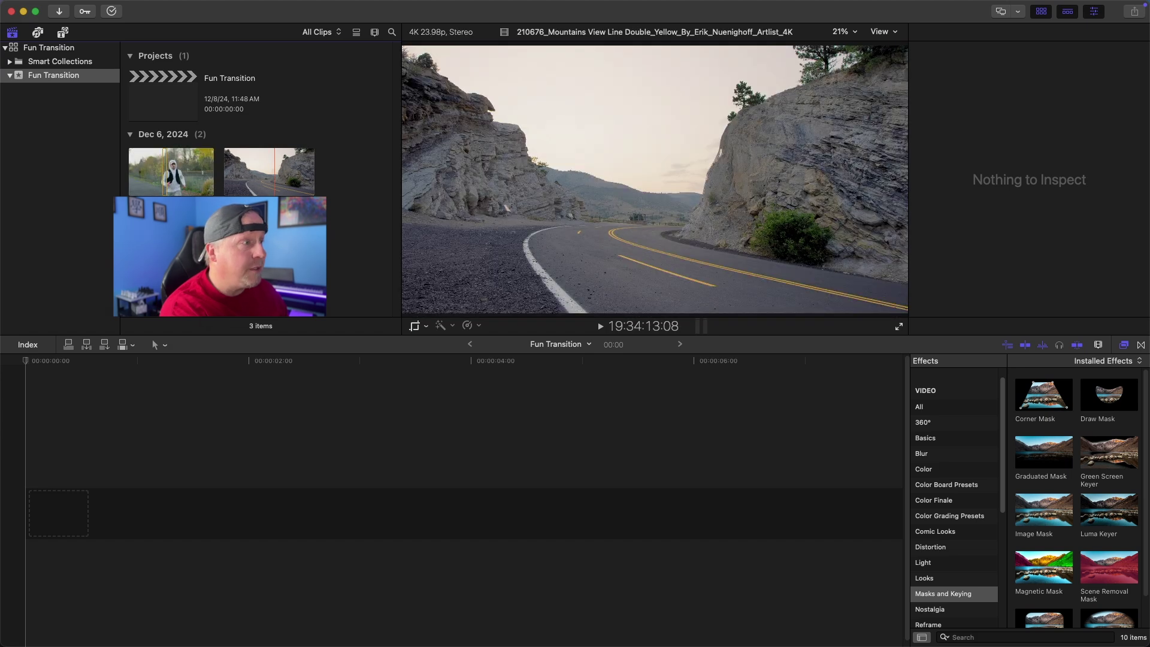
- Append the mountain road clip to the empty Fun Transition timeline
{"action": "left_click", "coordinate": [264, 176]}
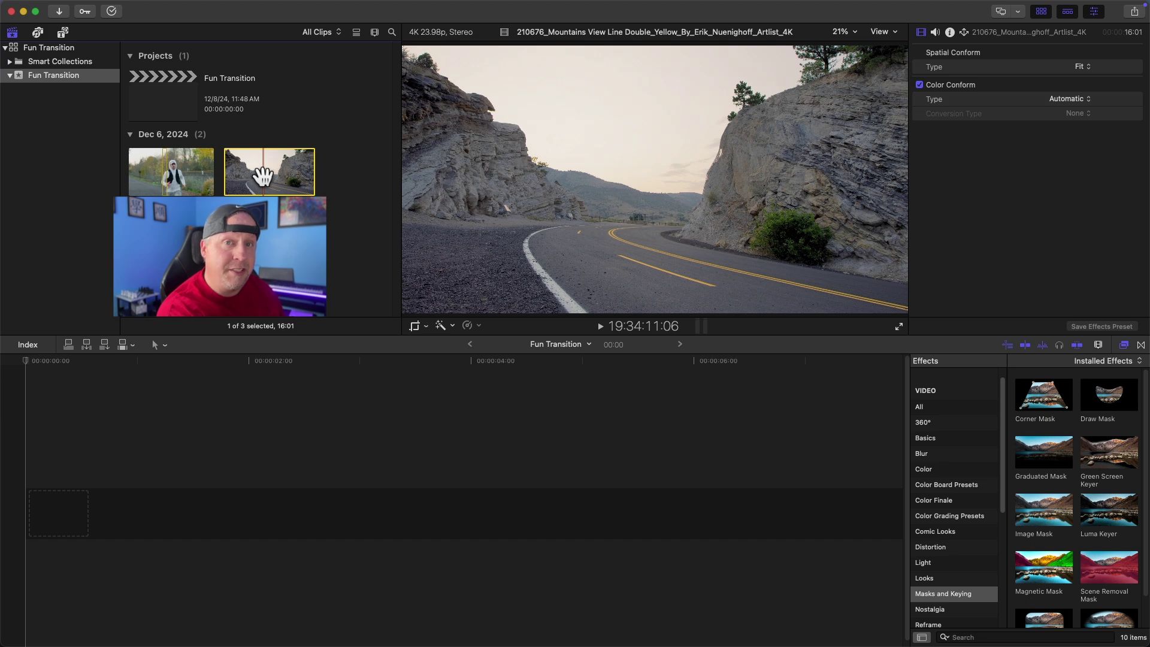
{"action": "left_click", "coordinate": [193, 176]}
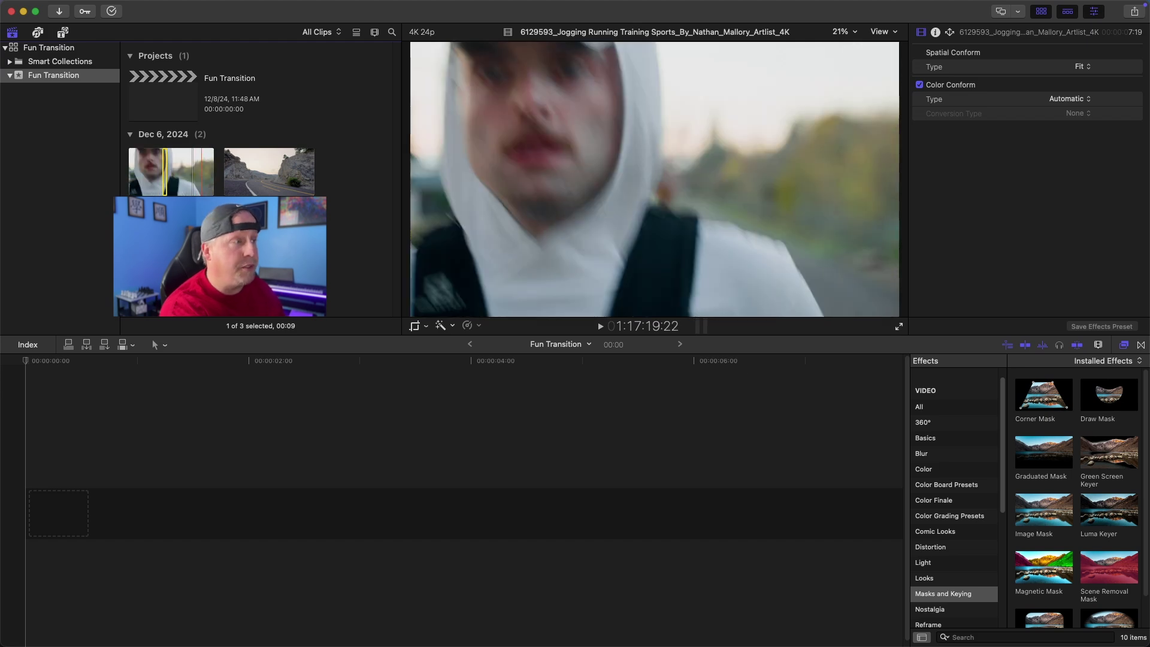
{"action": "left_click", "coordinate": [289, 191]}
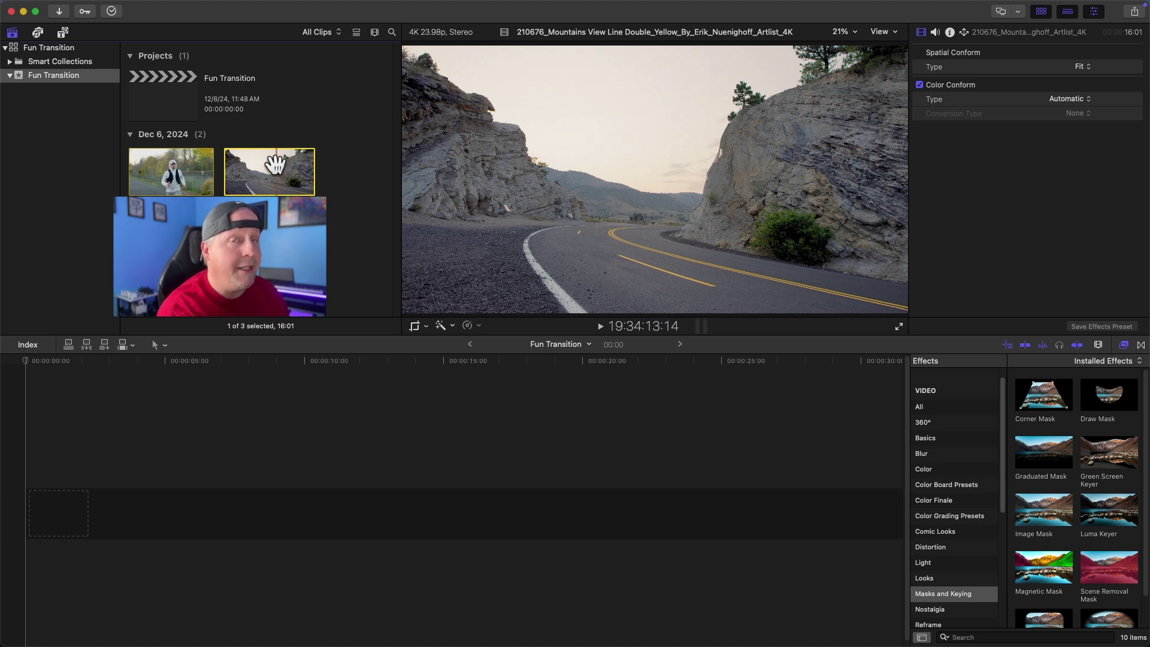
{"action": "key", "text": "e"}
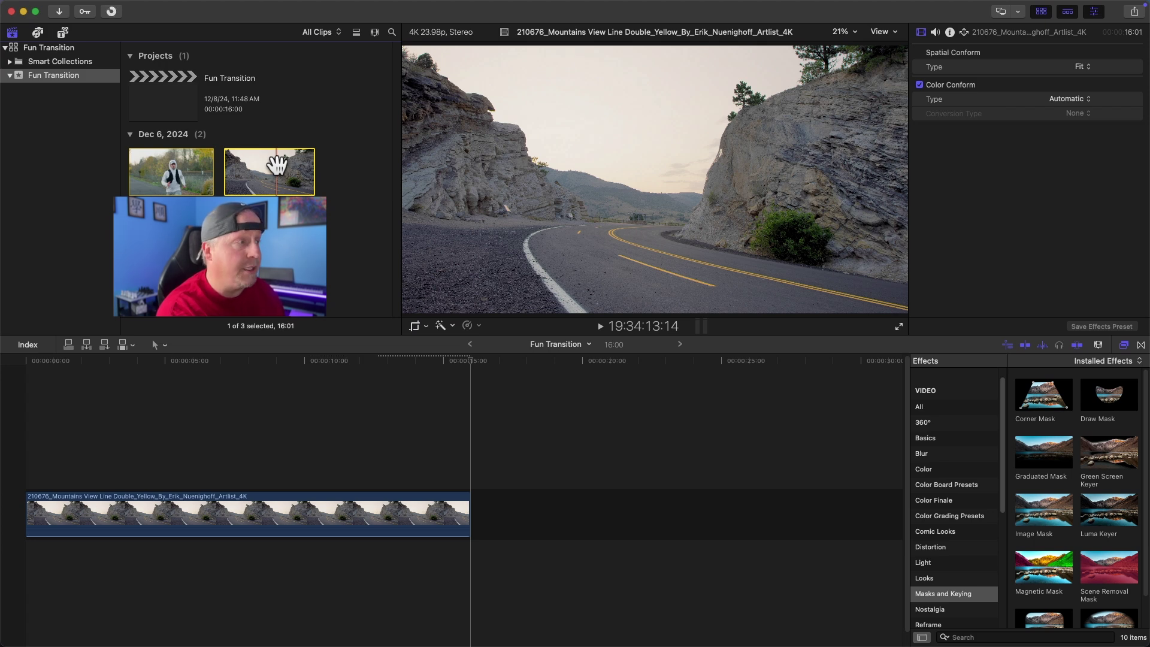
- Connect the jogging clip above the mountain road clip, aligned to the start of the timeline
{"action": "left_click", "coordinate": [190, 169]}
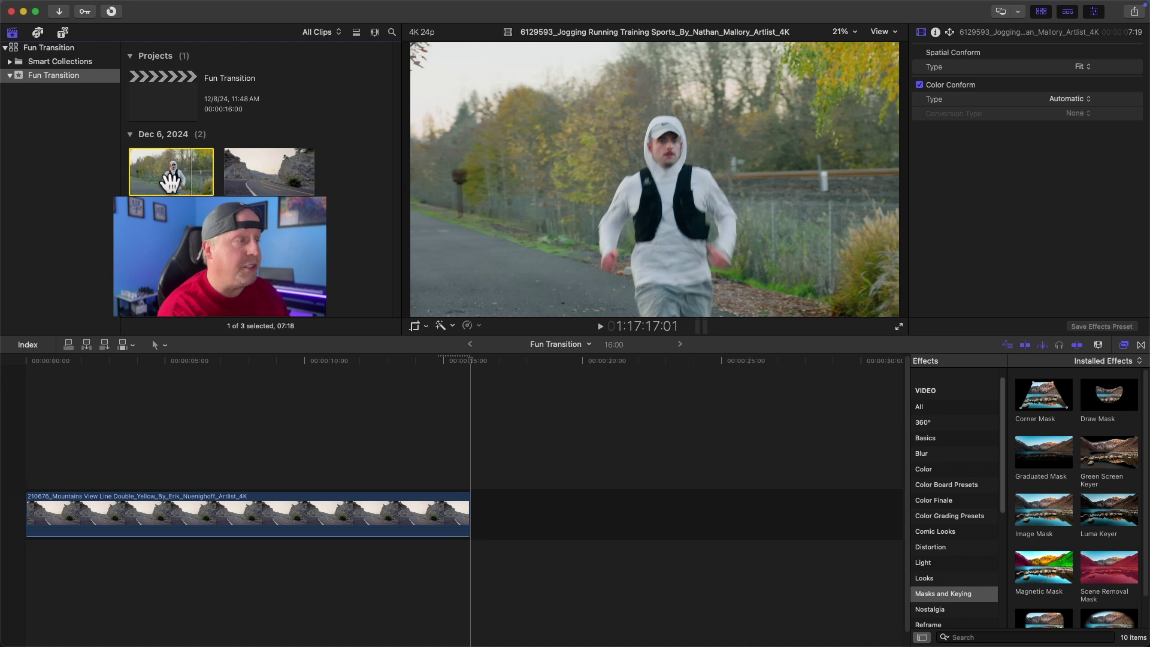
{"action": "left_click_drag", "start_coordinate": [169, 179], "coordinate": [24, 359]}
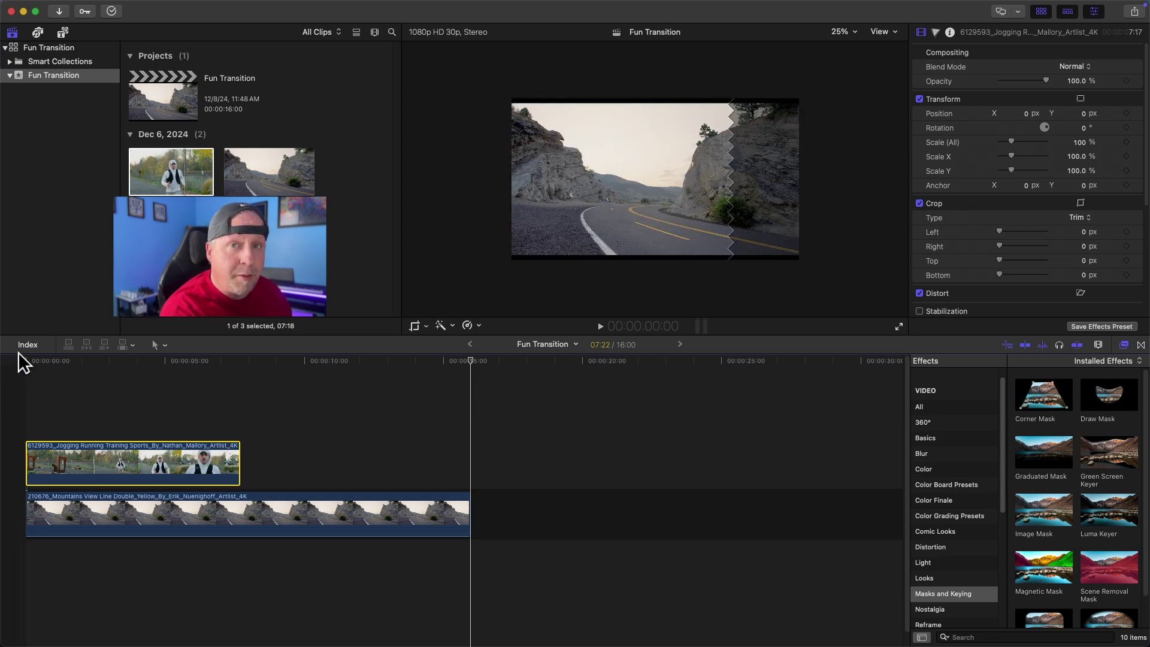
{"action": "left_click", "coordinate": [46, 368]}
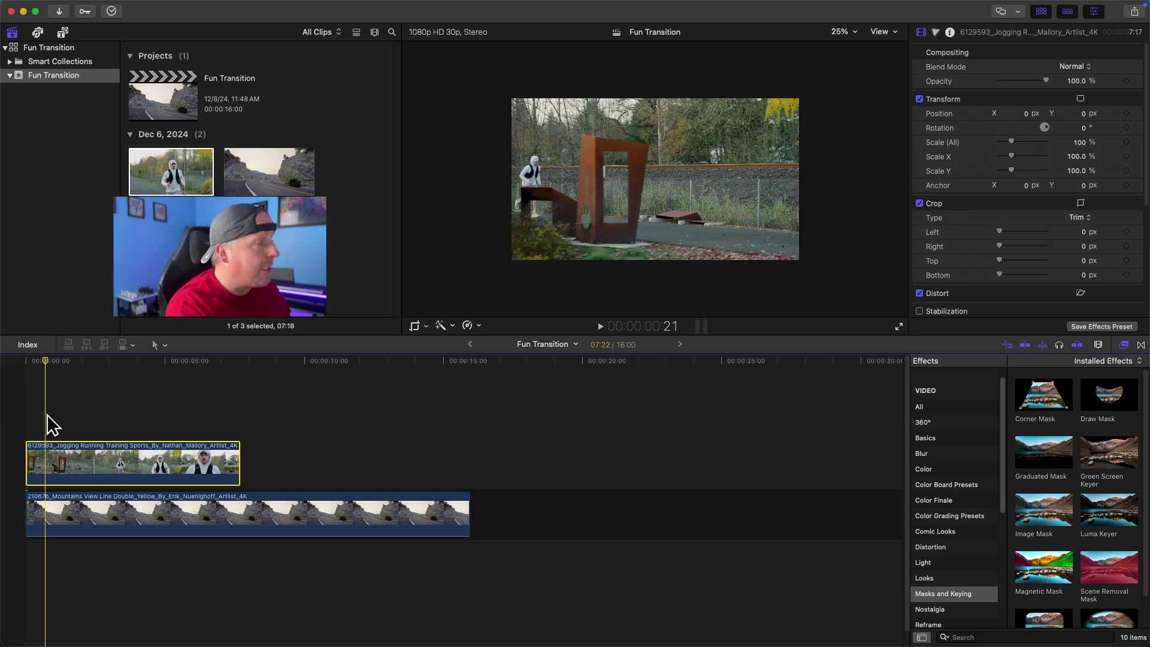
- Use Range Selection to mark a range about 02:21 long in the middle of the jogging clip, covering the runner's approach
{"action": "key", "text": "t"}
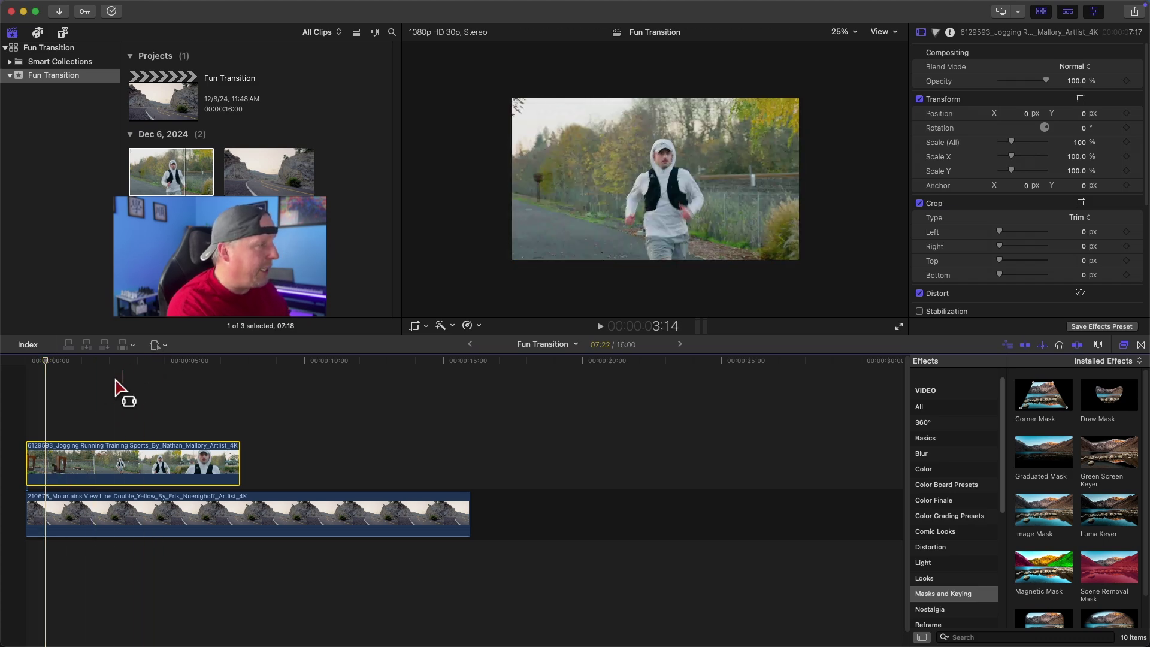
{"action": "left_click", "coordinate": [164, 346]}
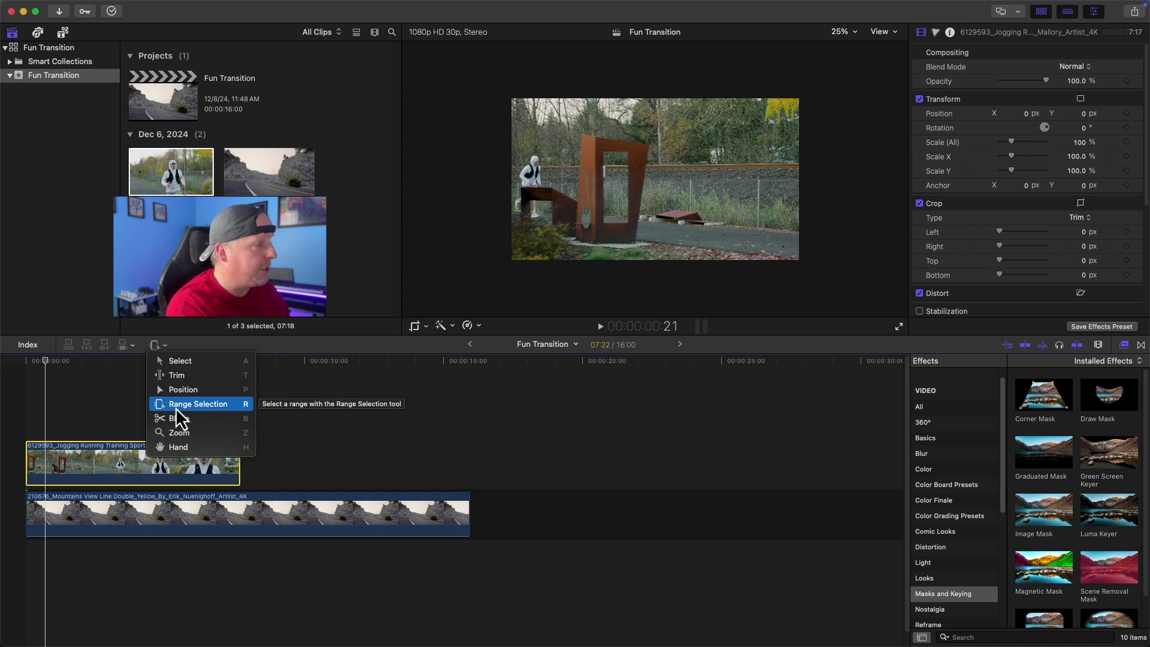
{"action": "left_click", "coordinate": [71, 395]}
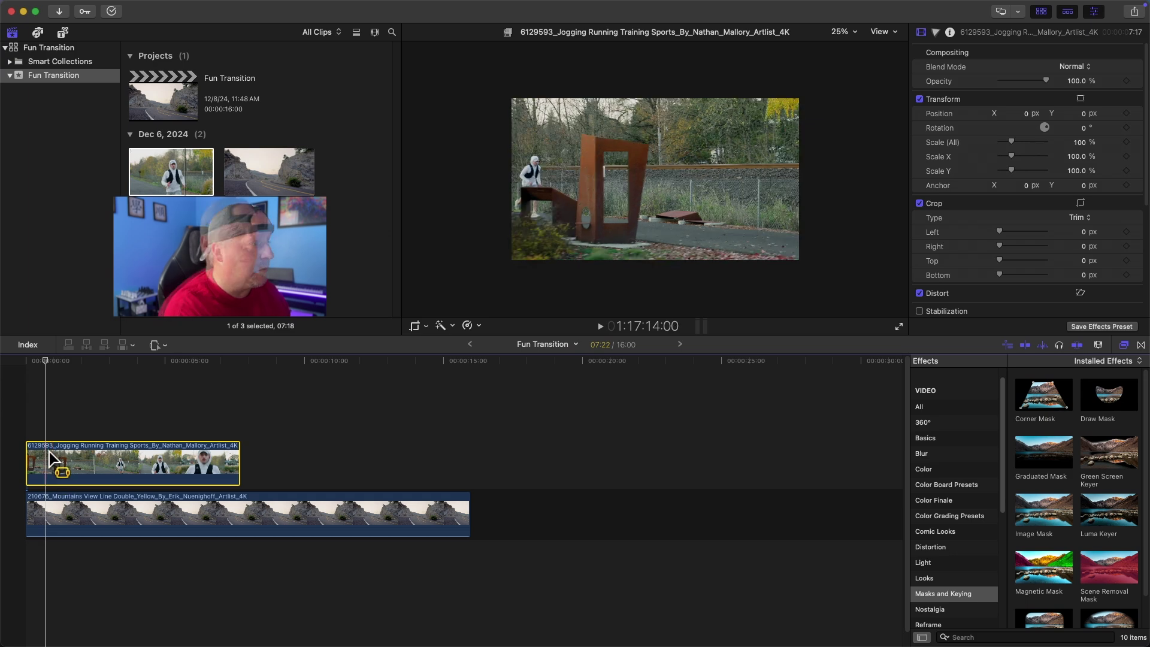
{"action": "left_click", "coordinate": [27, 454]}
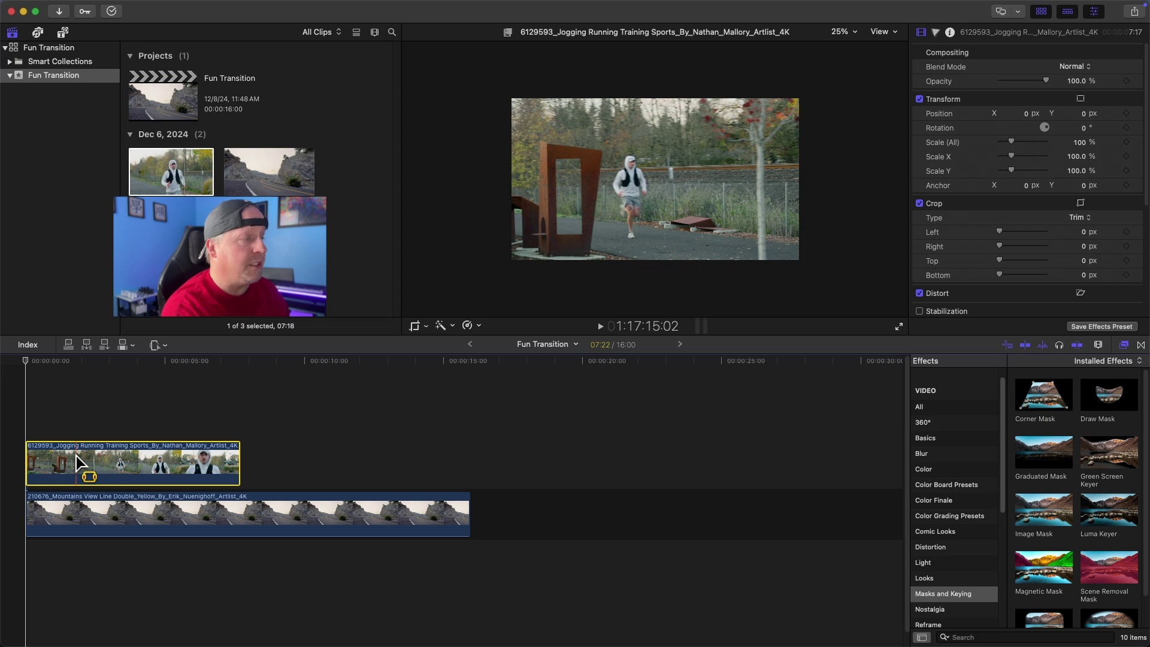
{"action": "left_click_drag", "start_coordinate": [77, 455], "coordinate": [147, 462]}
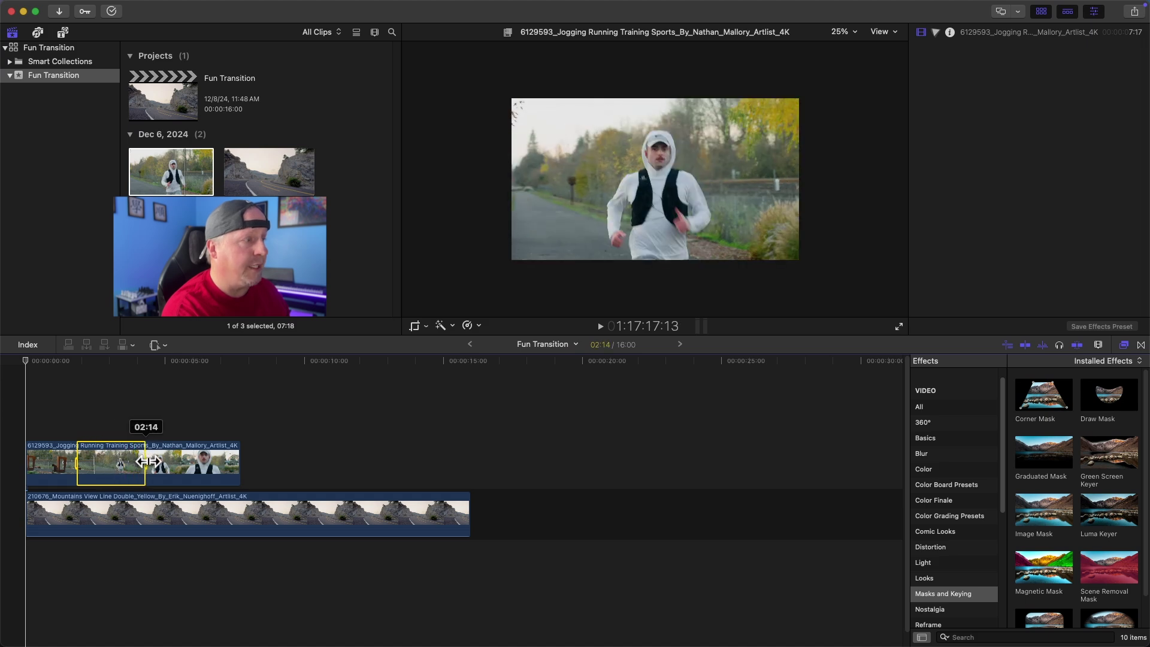
{"action": "left_click_drag", "start_coordinate": [149, 461], "coordinate": [152, 462]}
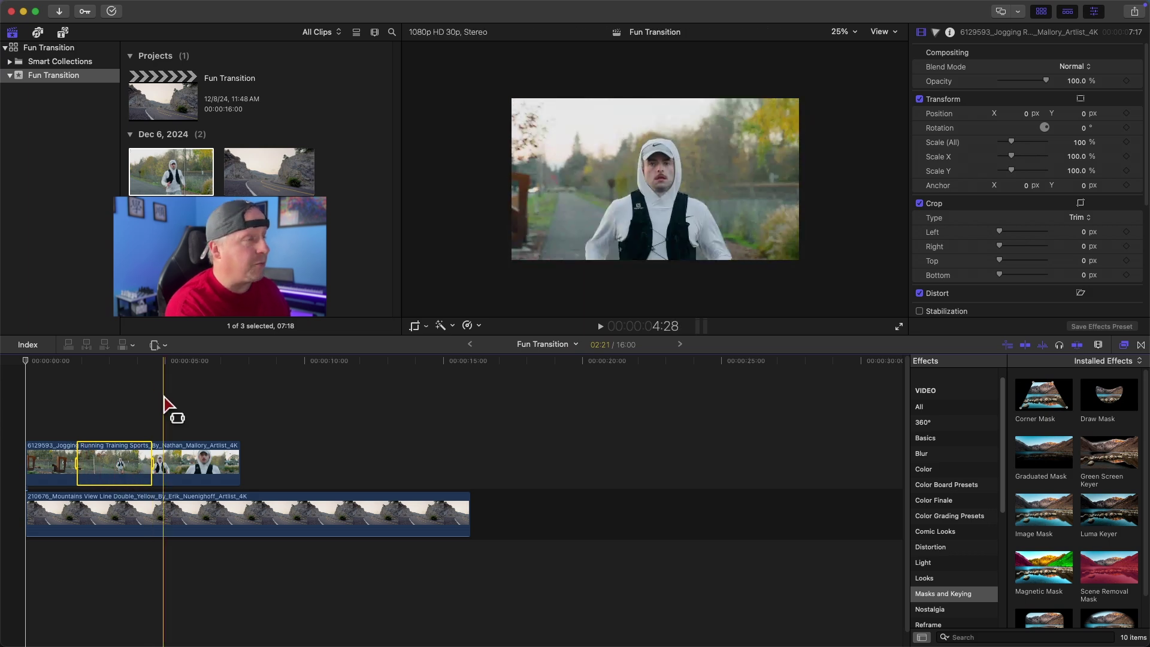
- Retime the selected range of the jogging clip to Fast 4x
{"action": "left_click", "coordinate": [480, 326]}
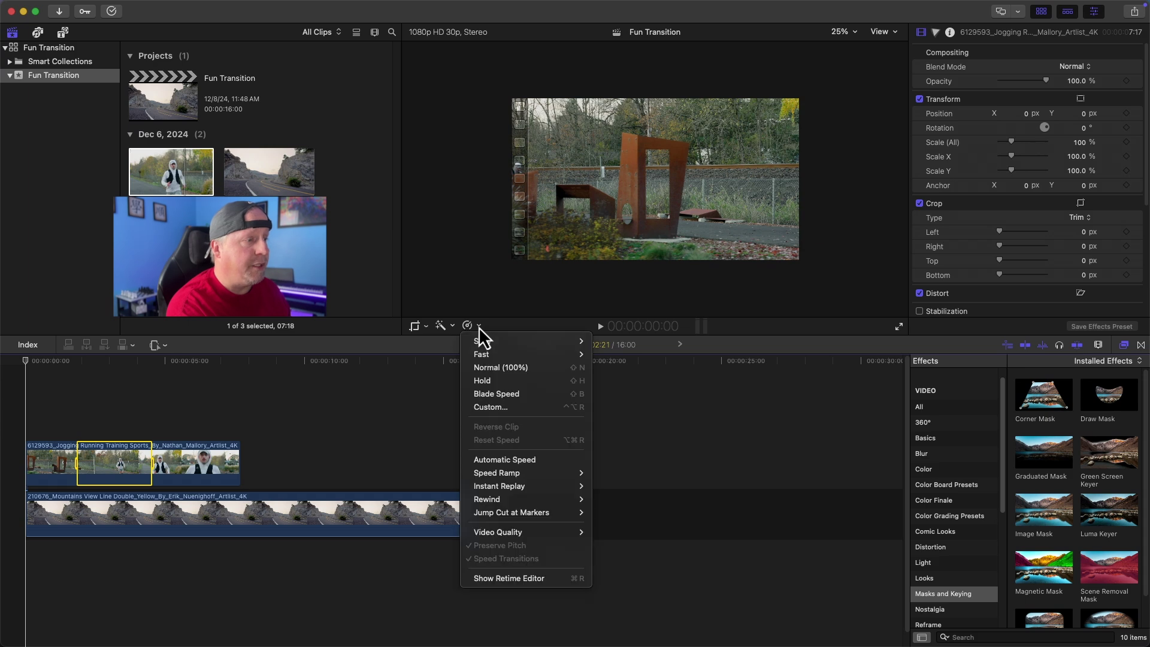
{"action": "mouse_move", "coordinate": [505, 353]}
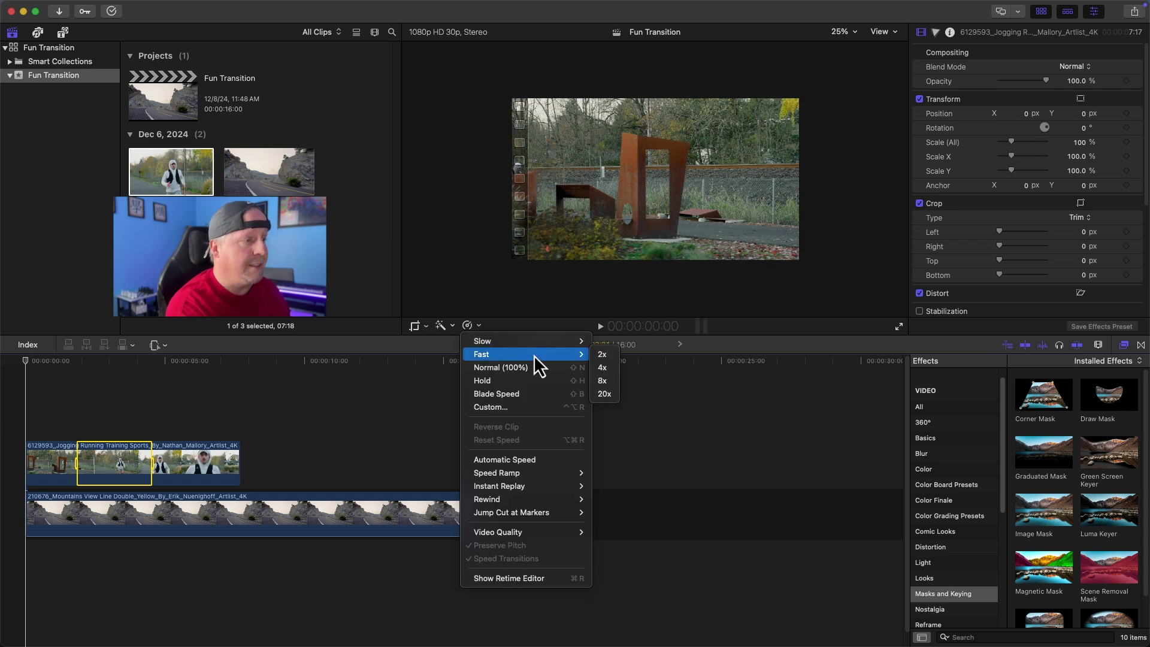
{"action": "left_click", "coordinate": [603, 371]}
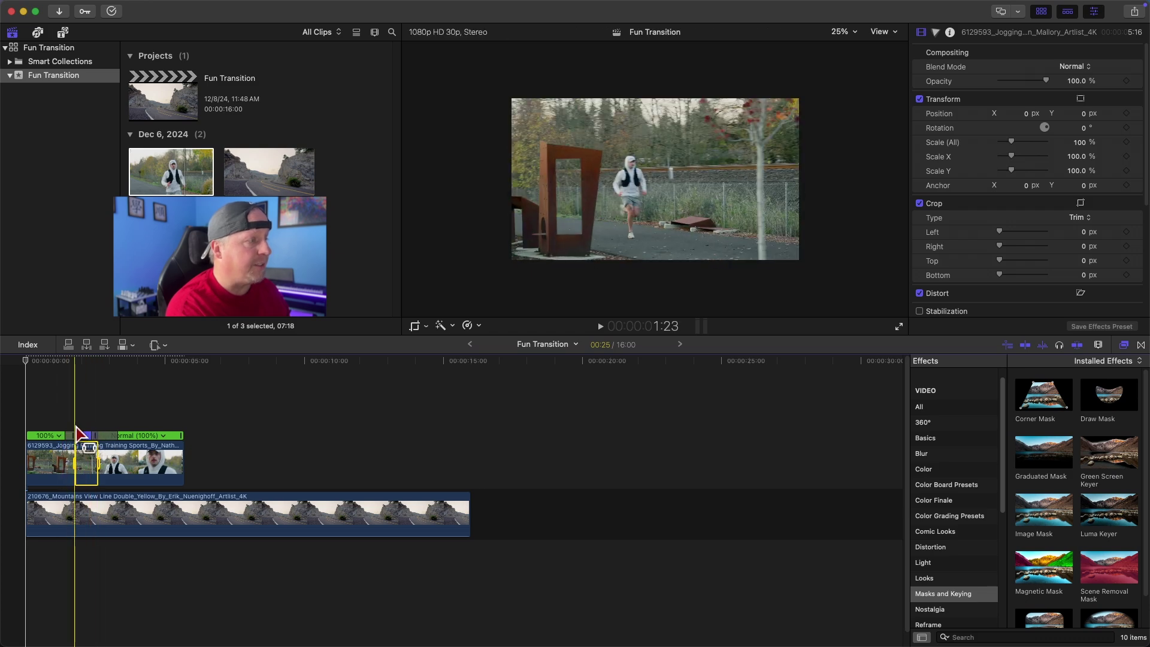
- Lengthen the speed transition leading into the jogging clip's fast section by extending its start earlier in the first normal-speed section
{"action": "key", "text": "super+equal"}
{"action": "key", "text": "super+equal"}
{"action": "key", "text": "super+equal"}
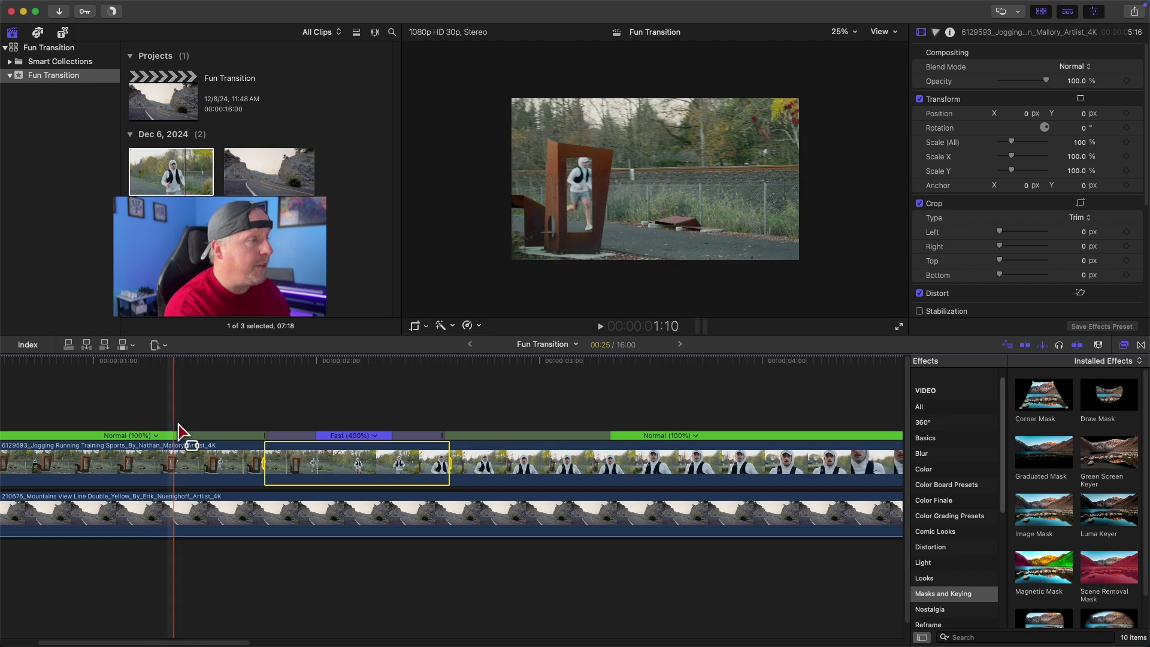
{"action": "scroll", "coordinate": [230, 643], "scroll_direction": "left", "scroll_amount": 1}
{"action": "scroll", "coordinate": [230, 644], "scroll_direction": "left", "scroll_amount": 5}
{"action": "key", "text": "space"}
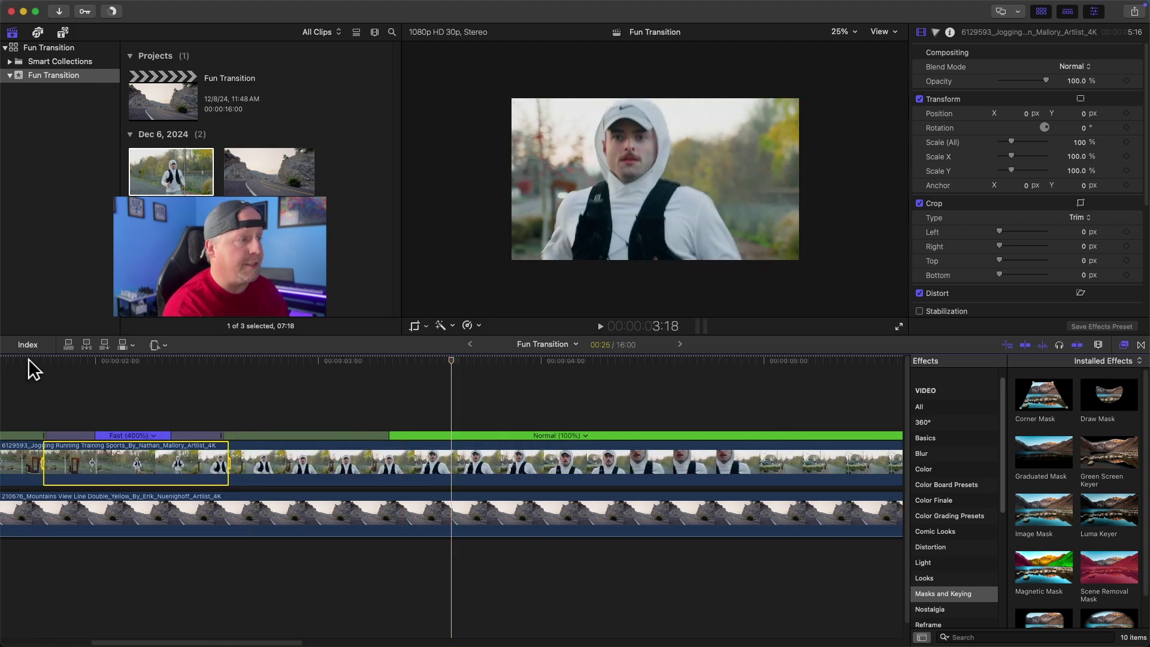
{"action": "scroll", "coordinate": [240, 644], "scroll_direction": "left", "scroll_amount": 1}
{"action": "scroll", "coordinate": [240, 644], "scroll_direction": "left", "scroll_amount": 10}
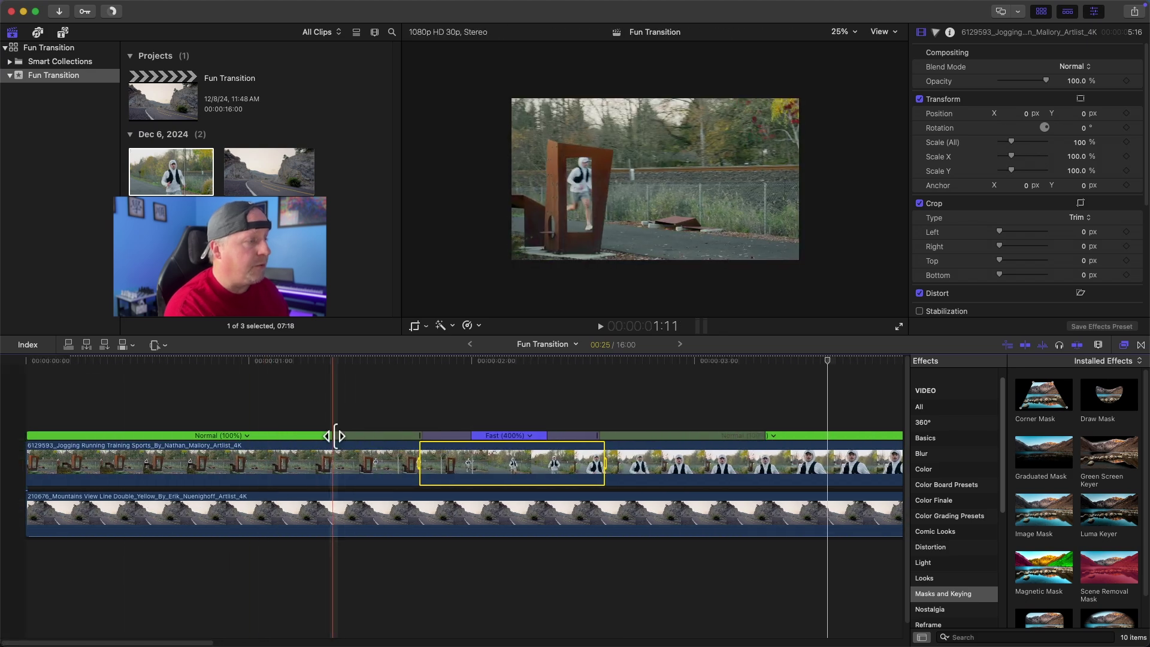
{"action": "left_click_drag", "start_coordinate": [335, 435], "coordinate": [175, 432]}
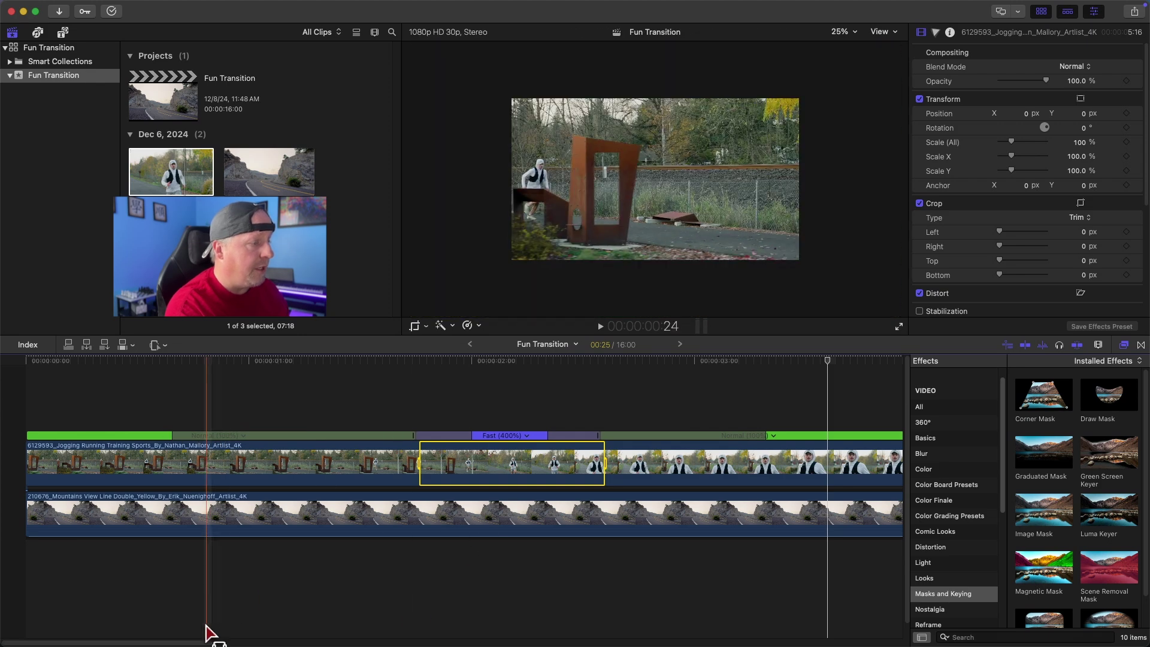
- Lengthen the speed transition after the jogging clip's fast section by extending its end further into the last normal-speed section
{"action": "left_click_drag", "start_coordinate": [202, 643], "coordinate": [298, 643]}
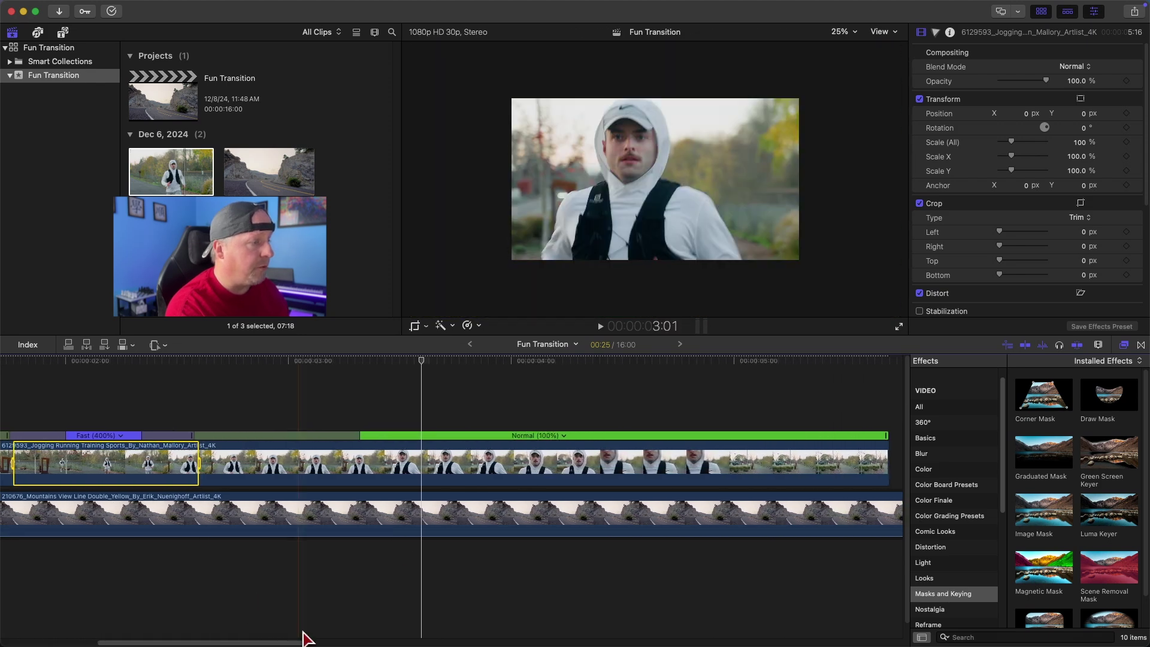
{"action": "left_click_drag", "start_coordinate": [360, 435], "coordinate": [470, 436]}
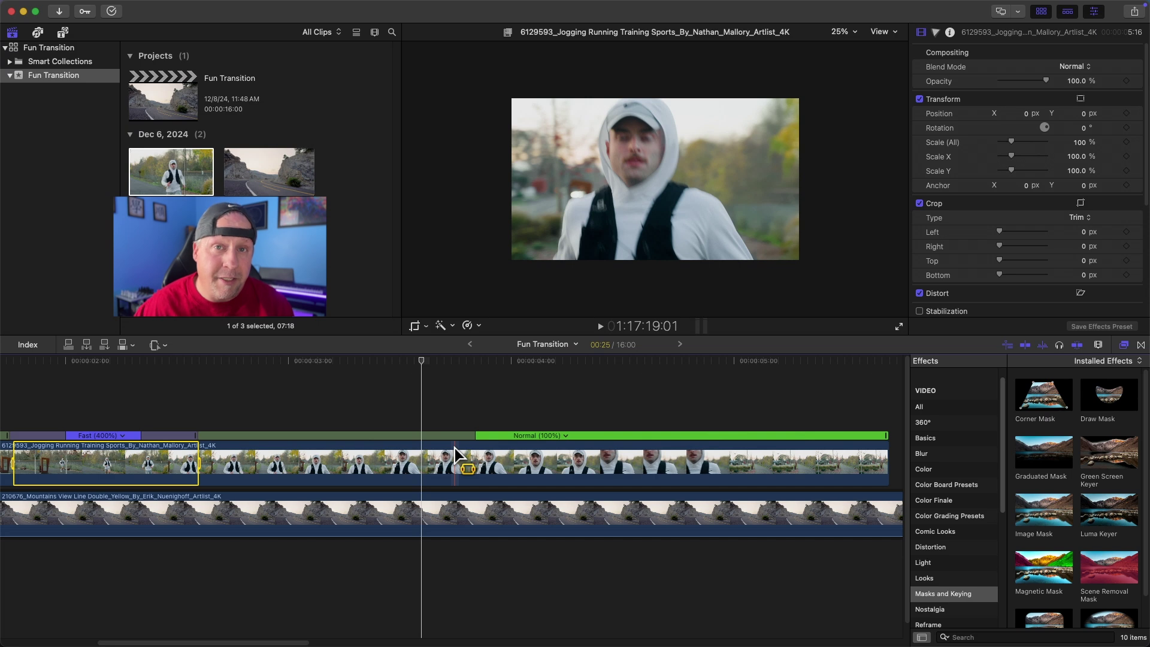
{"action": "key", "text": "shift+z"}
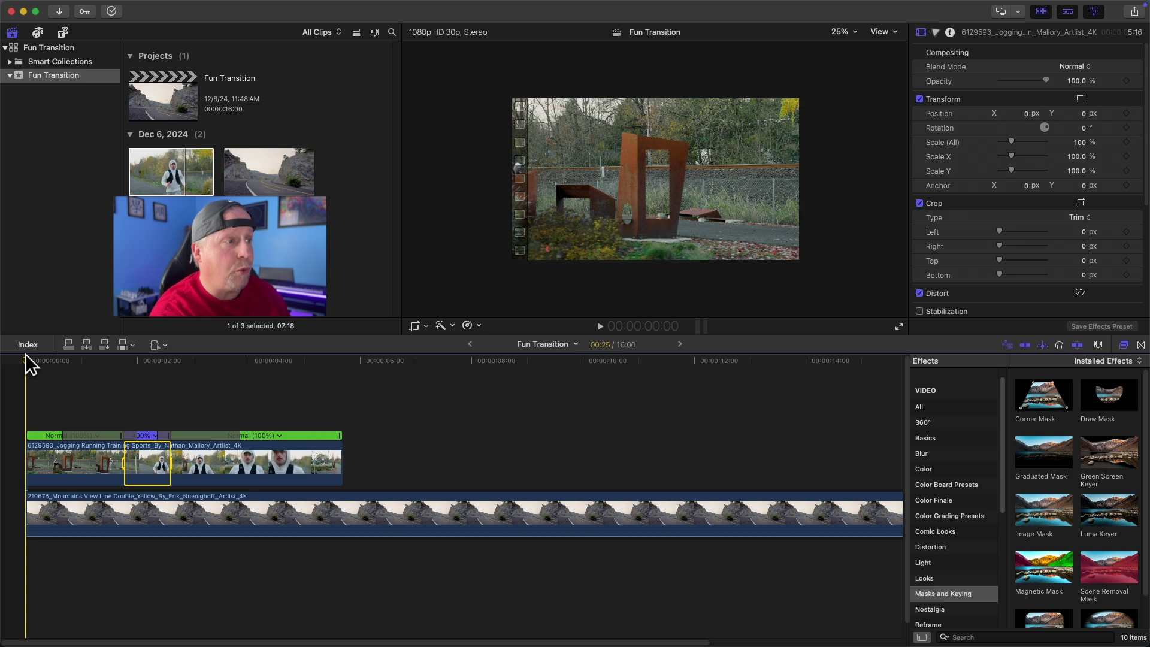
- Review the speed ramp from the start and apply the Draw Mask effect to the jogging clip
{"action": "left_click_drag", "start_coordinate": [23, 361], "coordinate": [135, 374]}
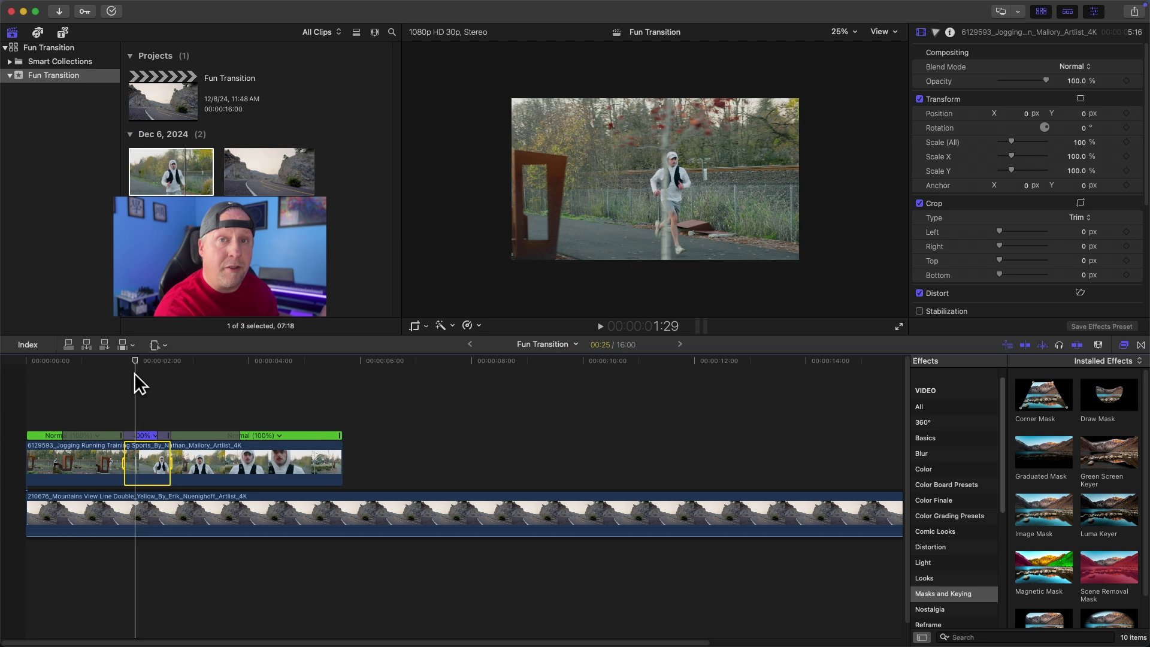
{"action": "key", "text": "Home"}
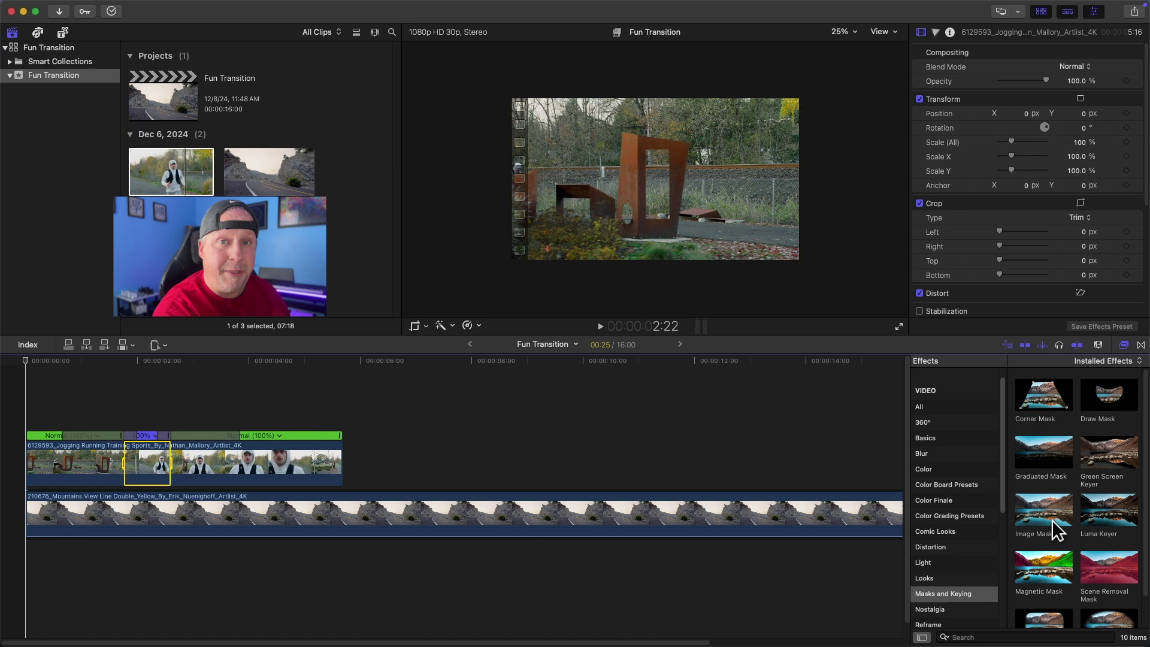
{"action": "left_click", "coordinate": [1106, 398]}
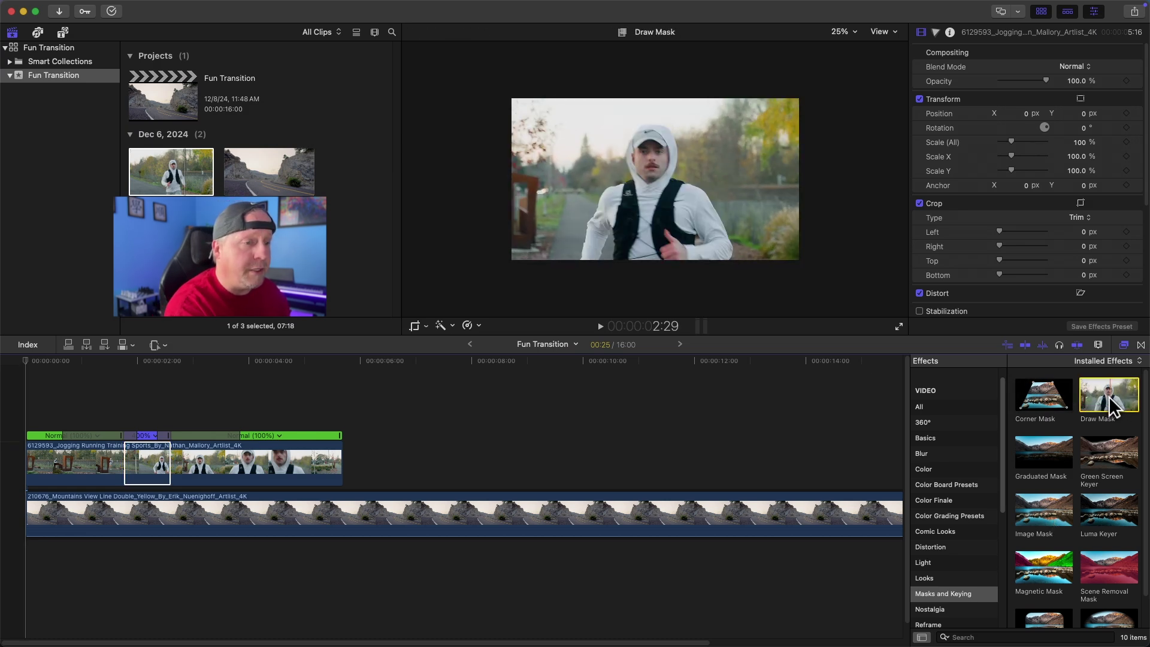
{"action": "mouse_move", "coordinate": [1108, 396]}
{"action": "left_mouse_down"}
{"action": "mouse_move", "coordinate": [660, 405]}
{"action": "mouse_move", "coordinate": [264, 462]}
{"action": "left_mouse_up"}
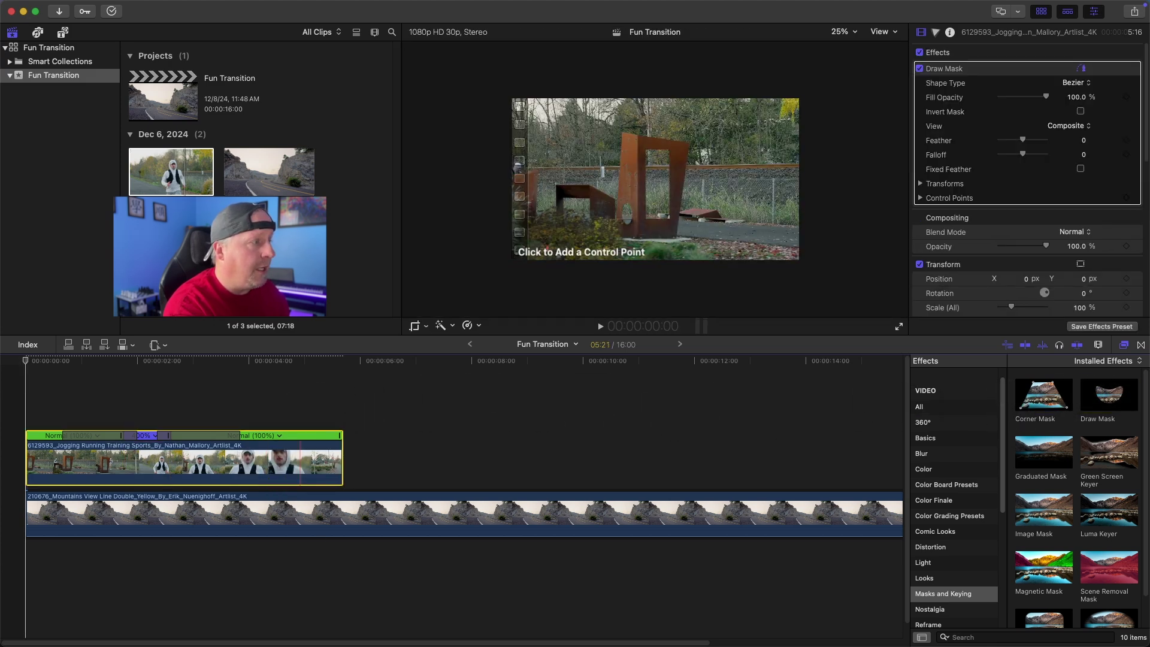
- At about 1:26, draw a closed six-point mask just outside the whole frame, with two extra control points along the right edge
{"action": "left_click_drag", "start_coordinate": [27, 361], "coordinate": [224, 364]}
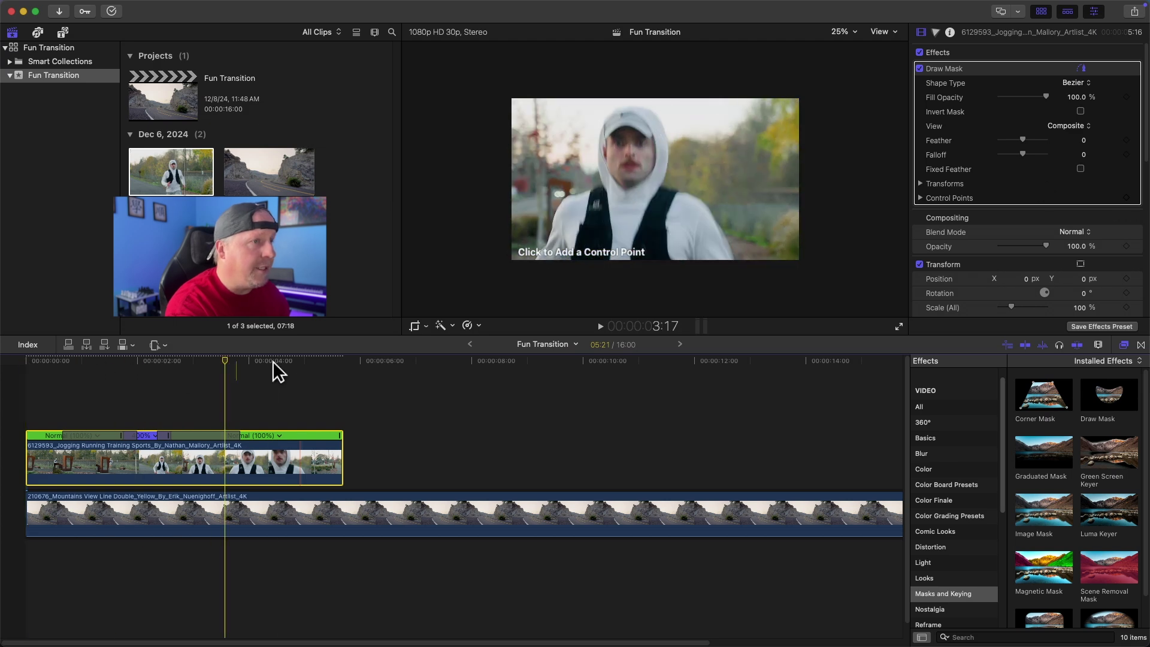
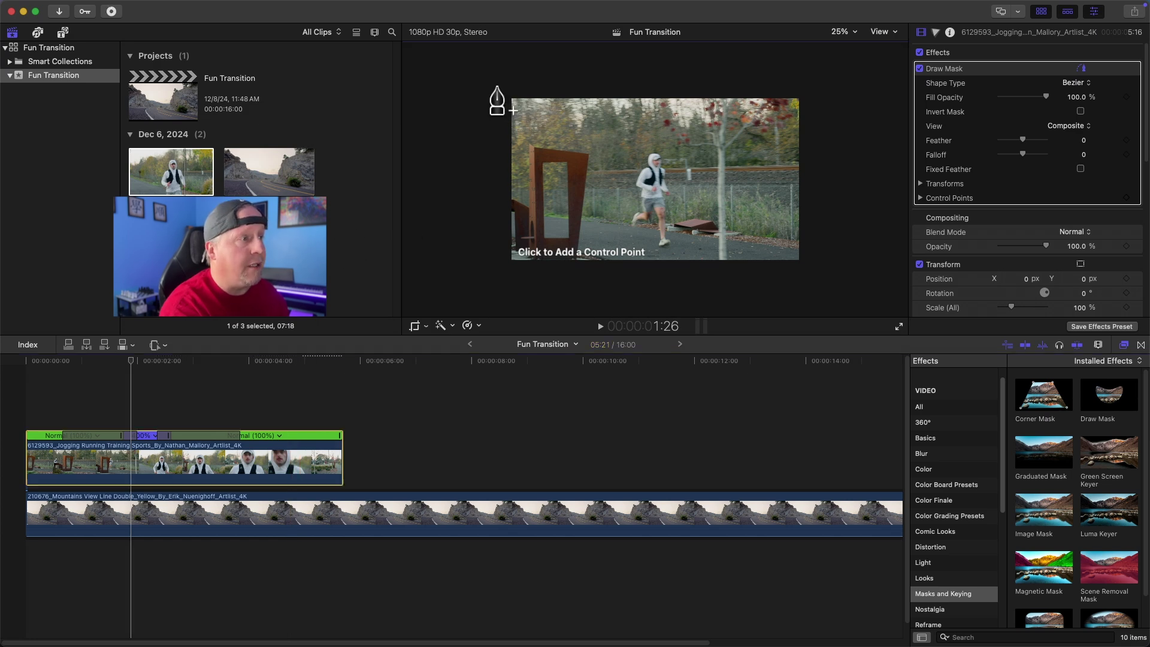
{"action": "left_click", "coordinate": [497, 86]}
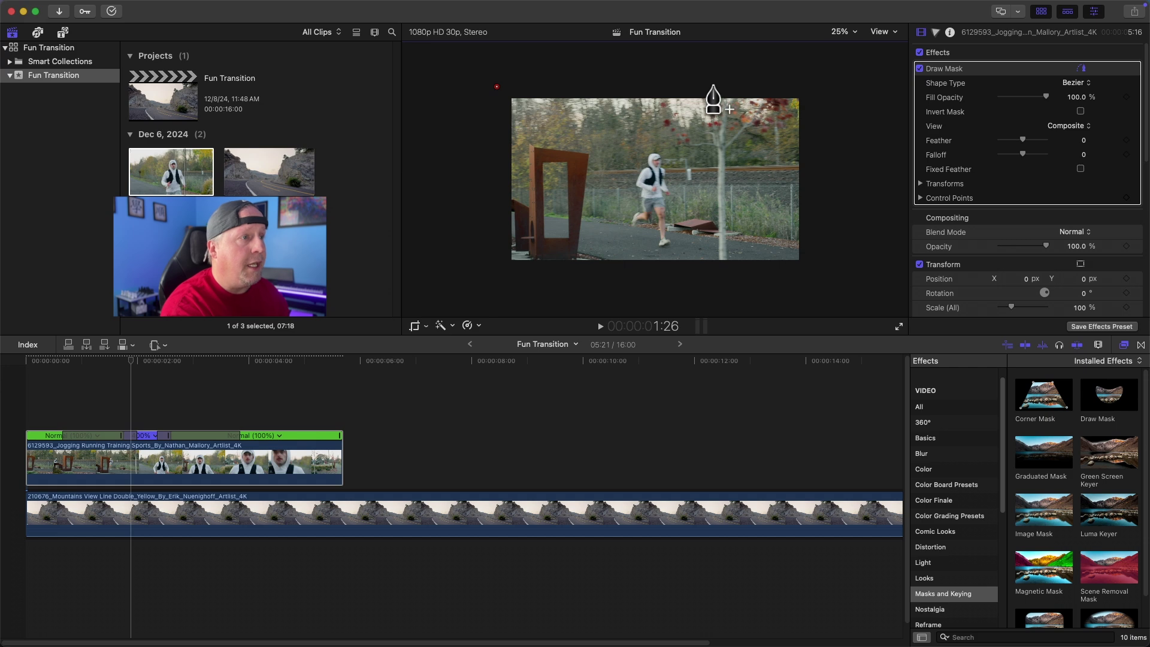
{"action": "left_click", "coordinate": [812, 84]}
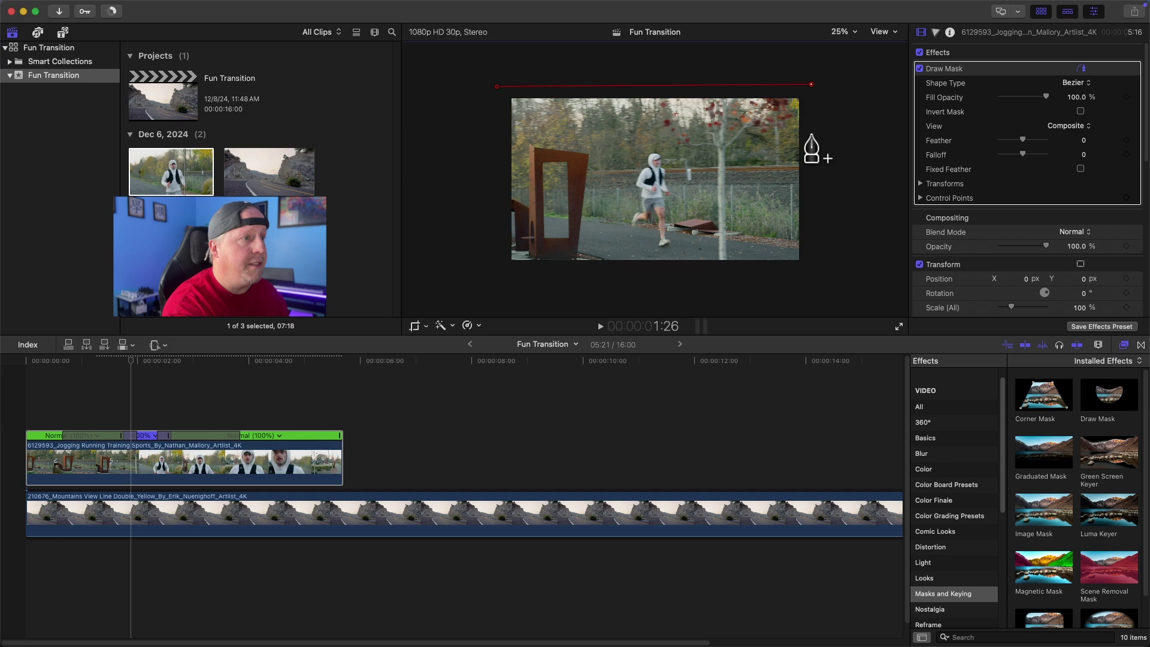
{"action": "left_click", "coordinate": [811, 134]}
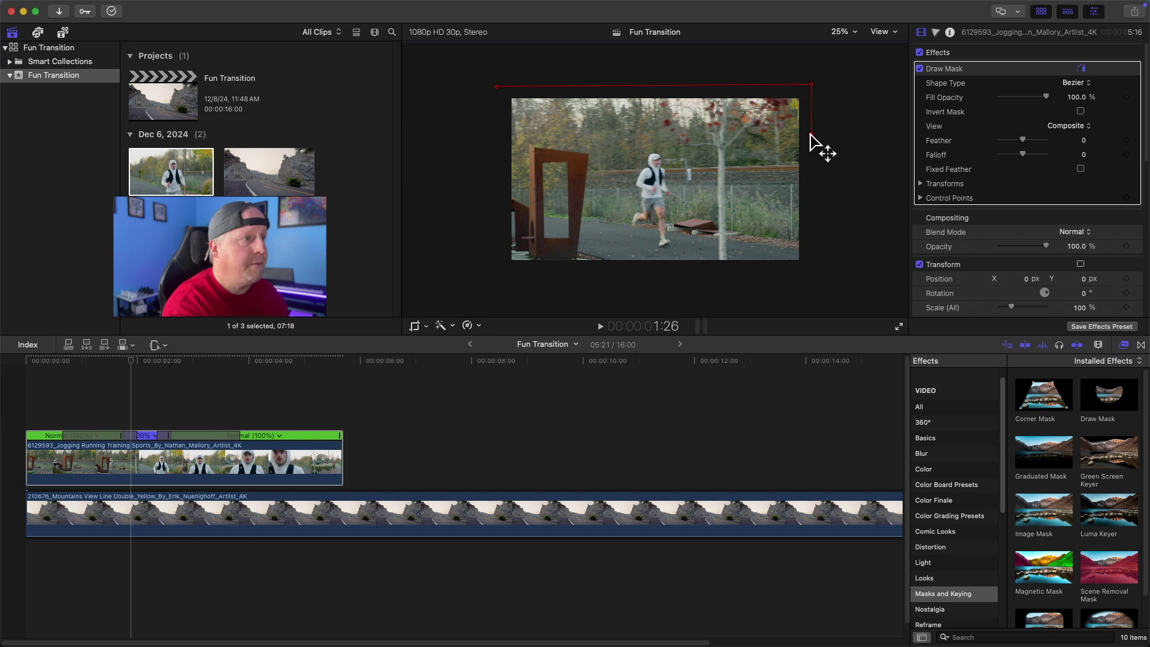
{"action": "left_click", "coordinate": [809, 190]}
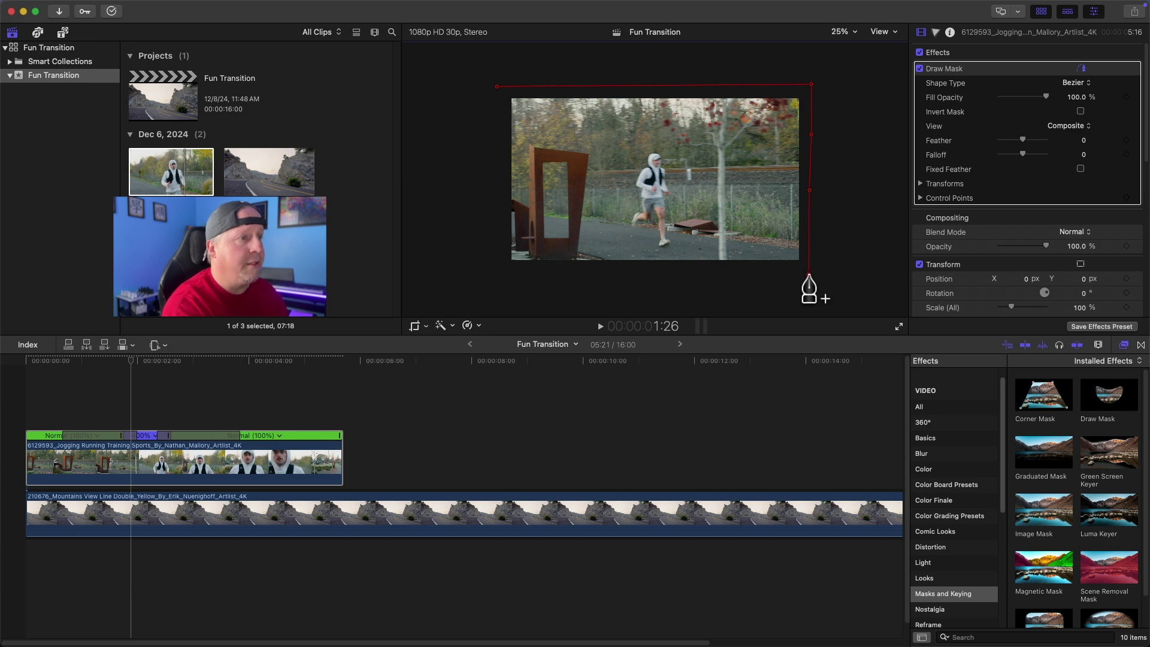
{"action": "left_click", "coordinate": [810, 275]}
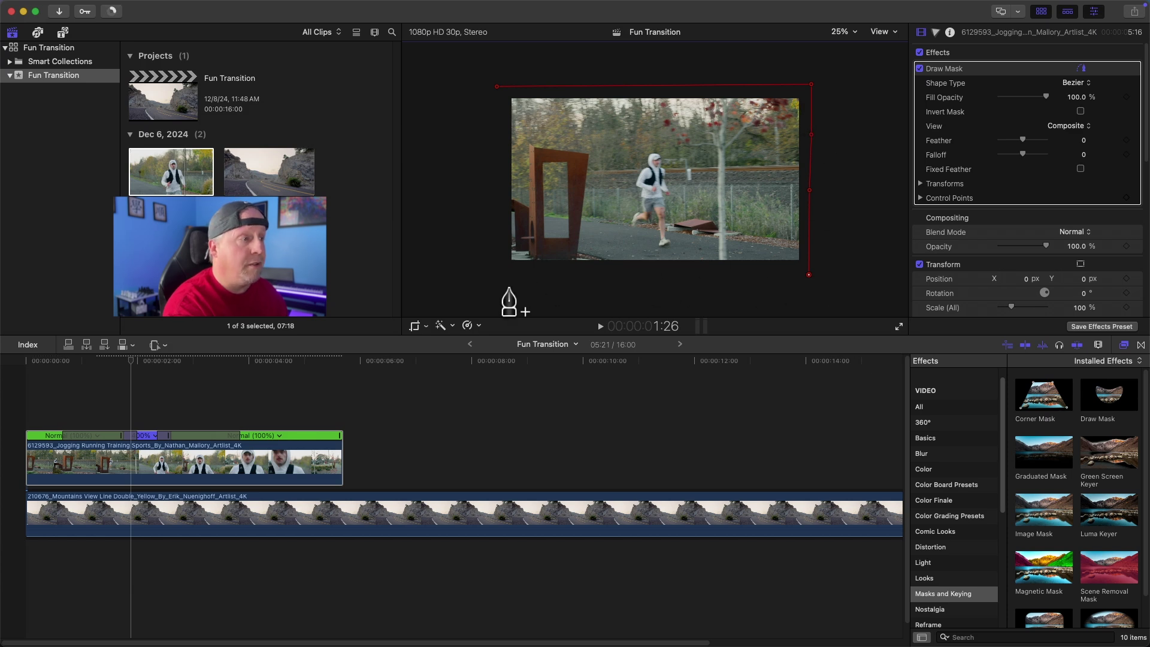
{"action": "left_click", "coordinate": [496, 275]}
{"action": "left_click", "coordinate": [496, 86]}
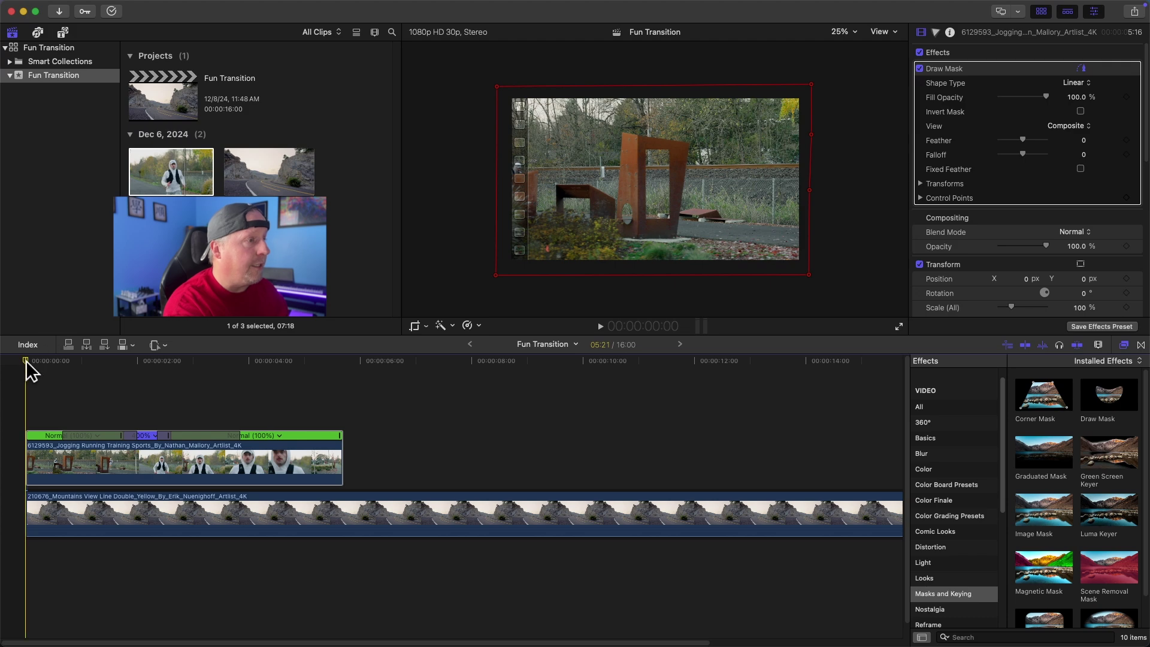
- At 1:13, align the mask's four right-side points with the tree trunk at the frame edge and add a Control Points keyframe
{"action": "left_click_drag", "start_coordinate": [31, 361], "coordinate": [107, 362]}
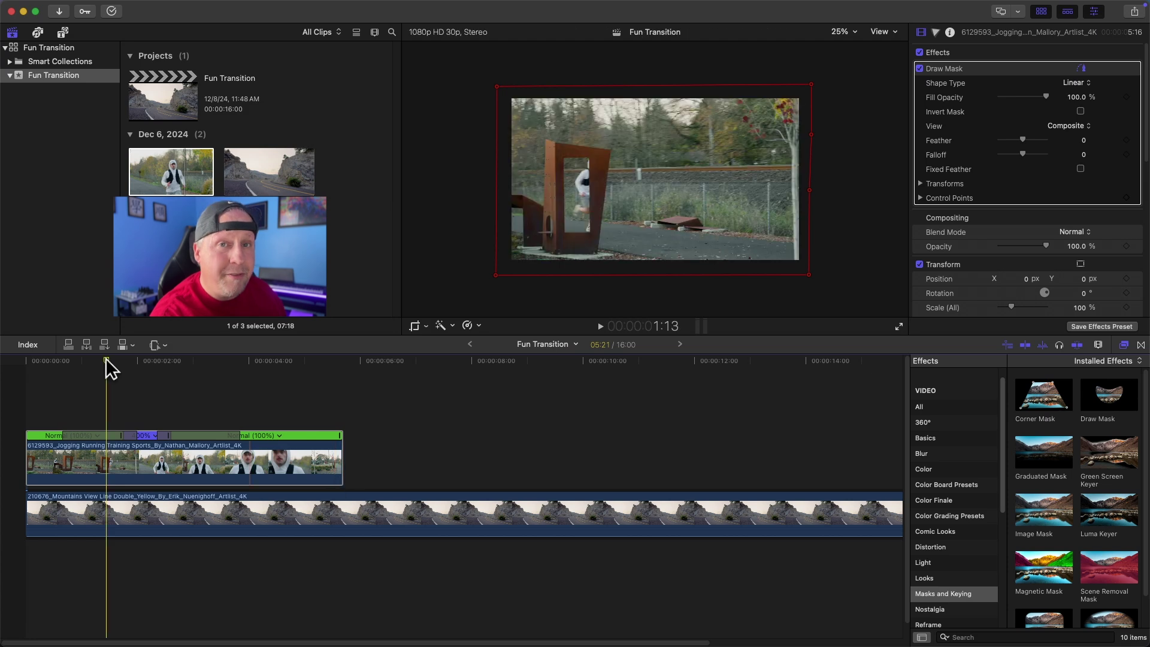
{"action": "left_click_drag", "start_coordinate": [105, 358], "coordinate": [105, 361]}
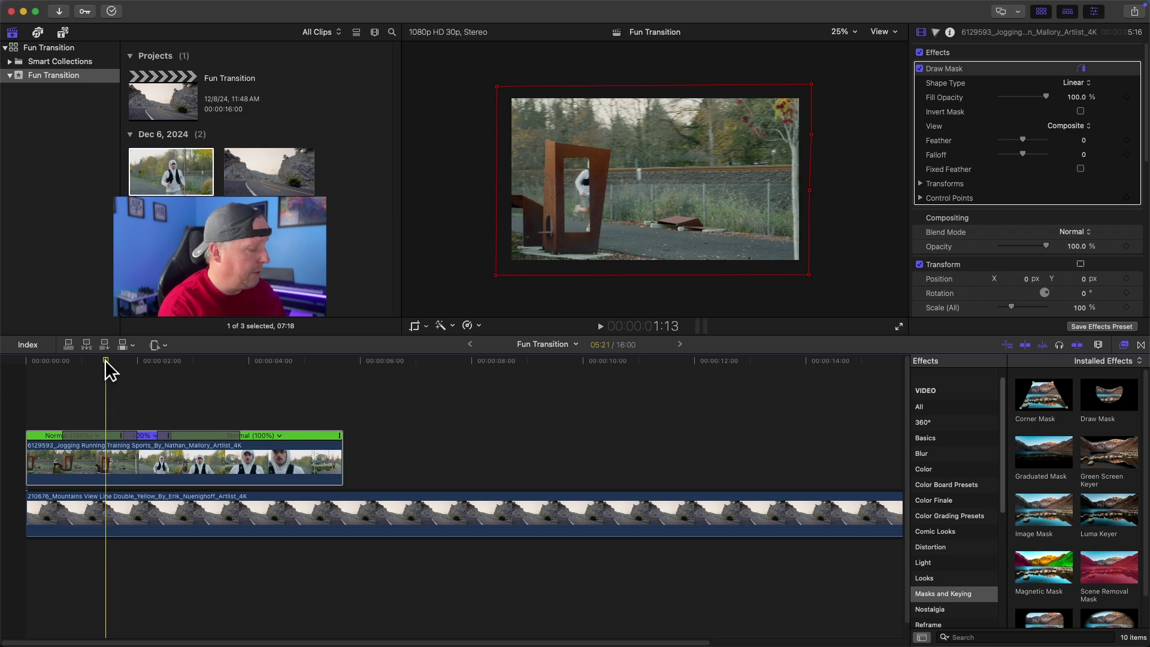
{"action": "left_click_drag", "start_coordinate": [105, 361], "coordinate": [106, 361]}
{"action": "key", "text": "Left"}
{"action": "key", "text": "Left"}
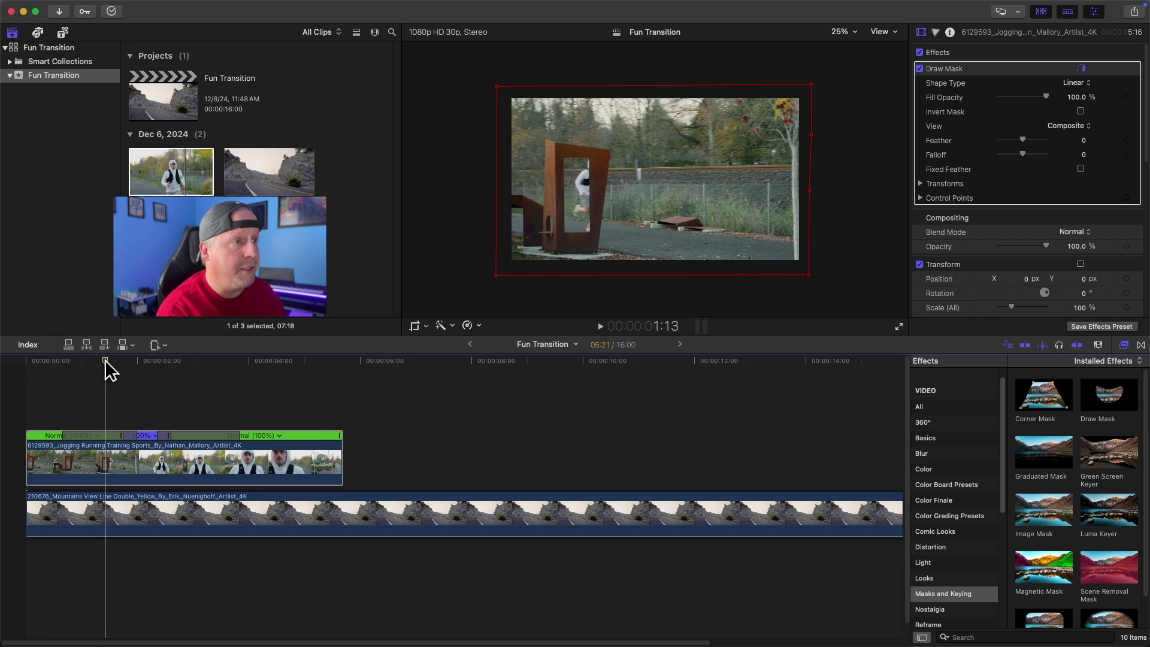
{"action": "key", "text": "Right"}
{"action": "key", "text": "Right"}
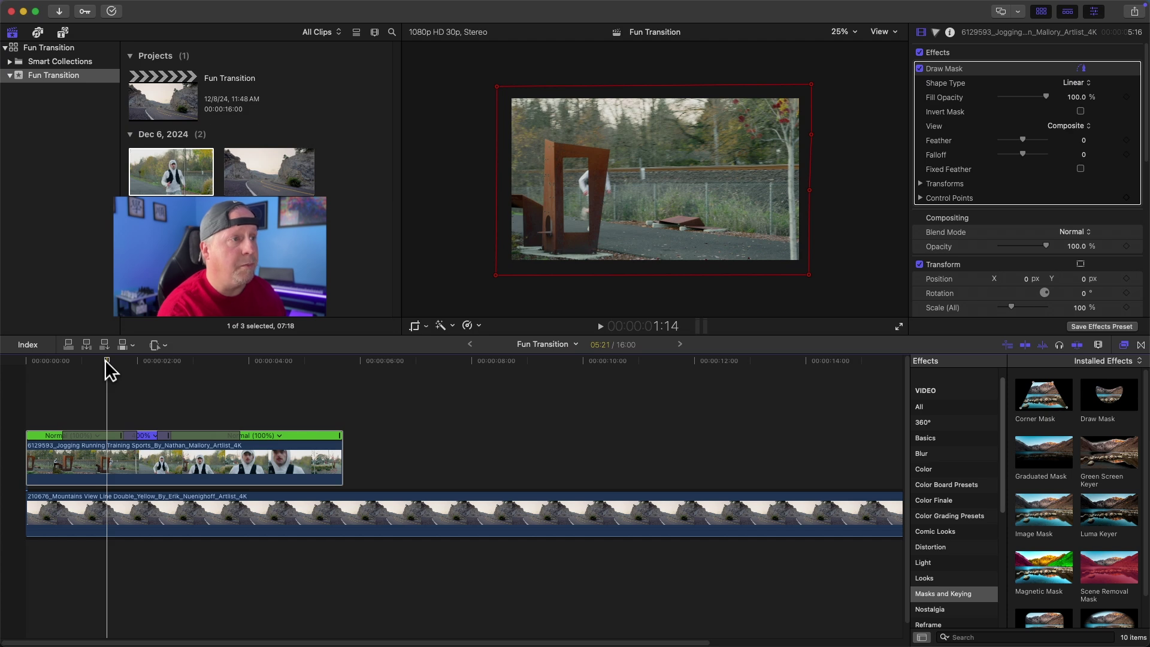
{"action": "key", "text": "Left"}
{"action": "left_click", "coordinate": [106, 361]}
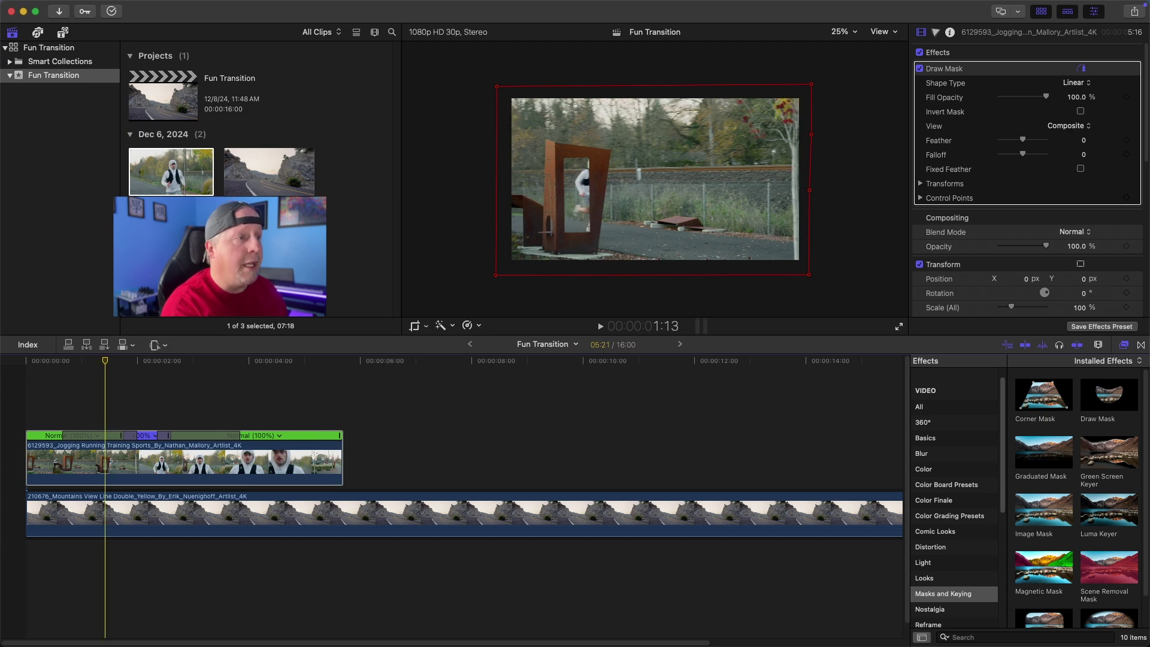
{"action": "left_click_drag", "start_coordinate": [812, 89], "coordinate": [800, 141]}
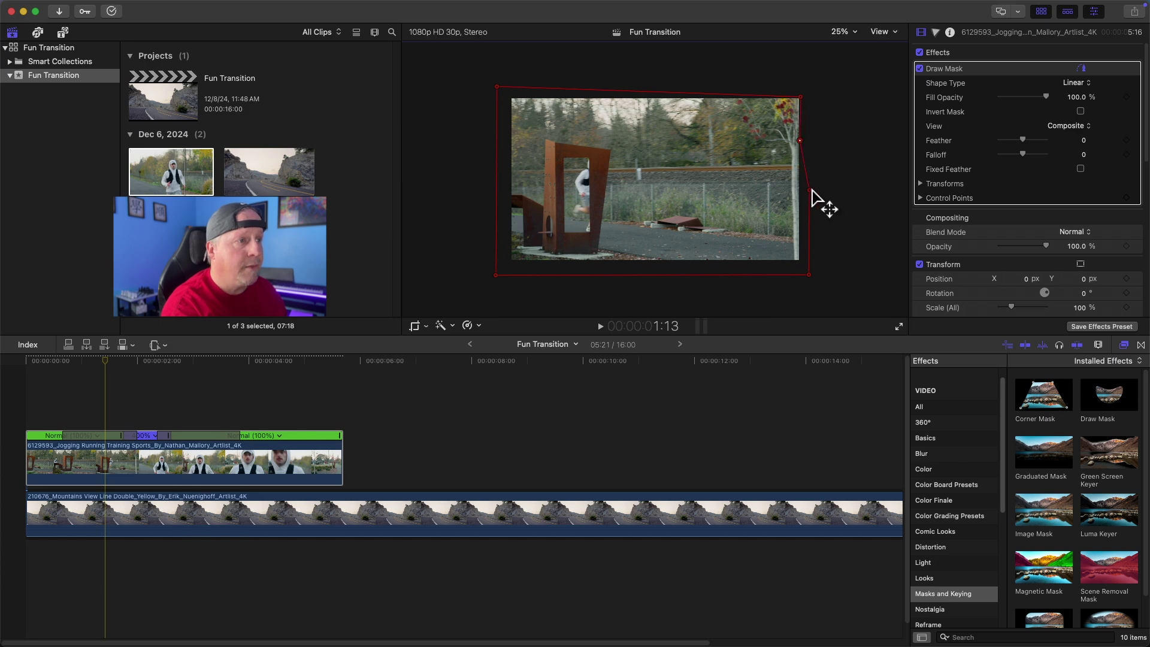
{"action": "left_click_drag", "start_coordinate": [809, 189], "coordinate": [800, 191]}
{"action": "left_click_drag", "start_coordinate": [809, 275], "coordinate": [799, 271]}
{"action": "left_click_drag", "start_coordinate": [800, 96], "coordinate": [801, 88]}
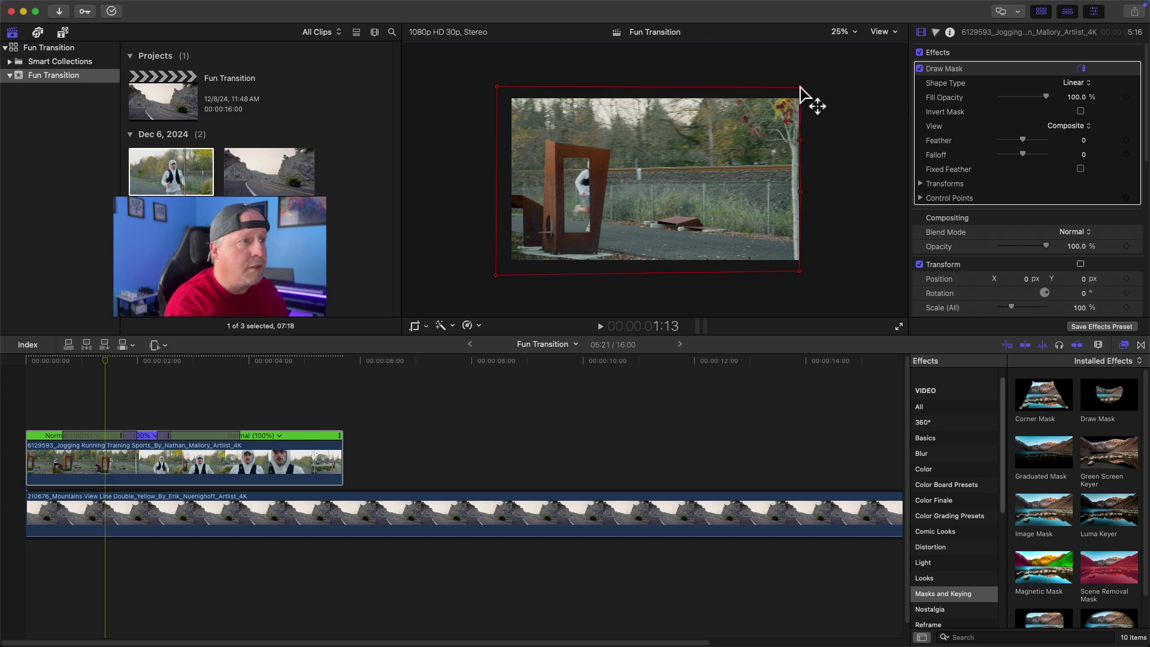
{"action": "left_click", "coordinate": [1126, 199]}
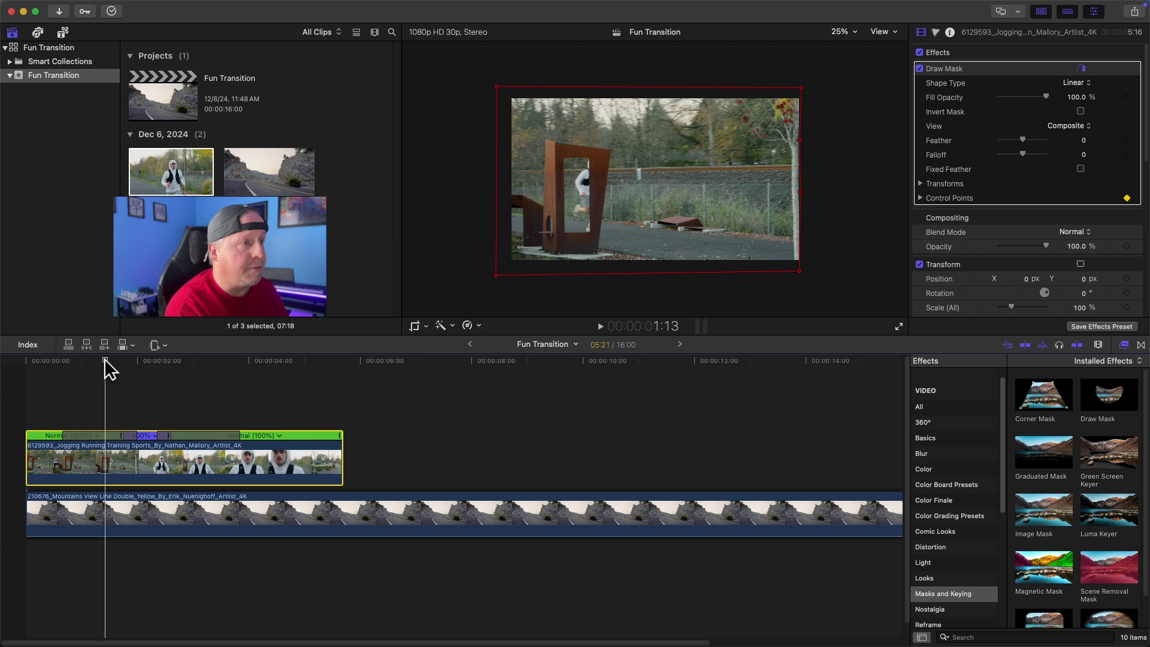
- At 1:14, move the mask's four right-side control points slightly inward along the edge of the white tree trunk
{"action": "key", "text": "Right"}
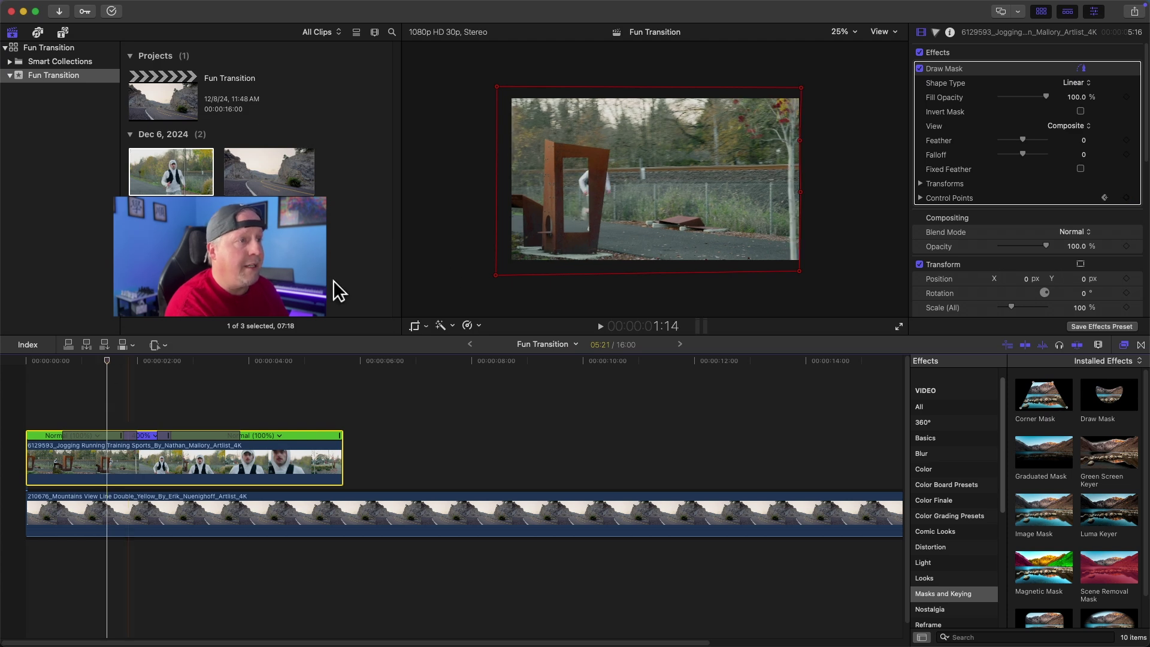
{"action": "left_click_drag", "start_coordinate": [801, 88], "coordinate": [797, 86]}
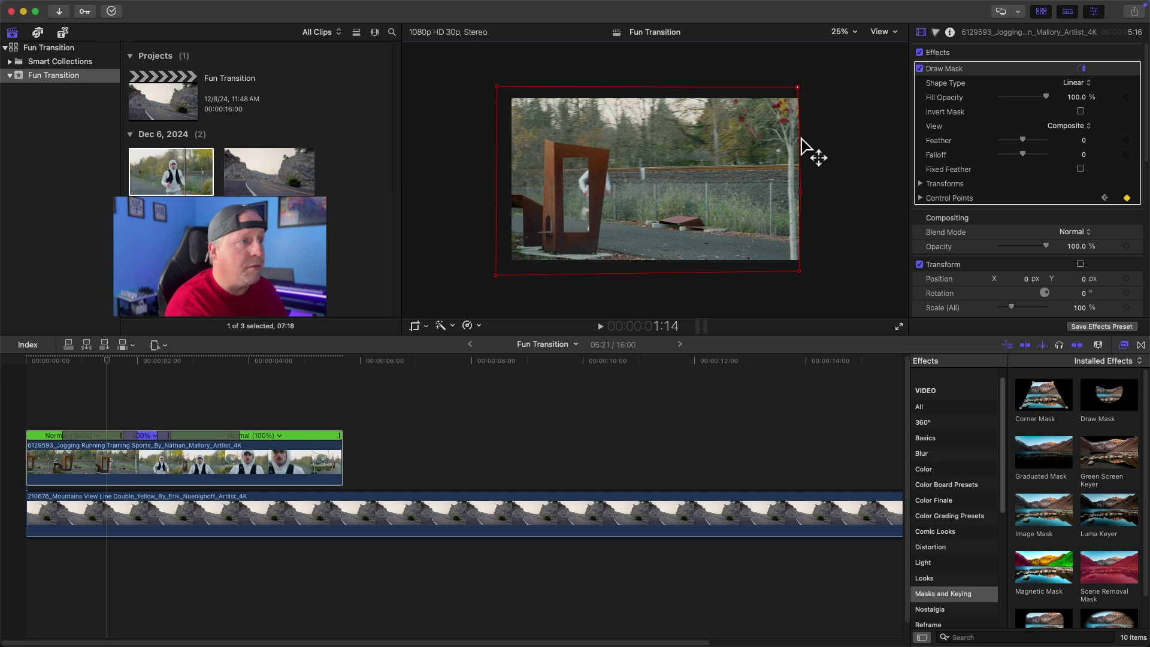
{"action": "left_click_drag", "start_coordinate": [800, 140], "coordinate": [793, 143]}
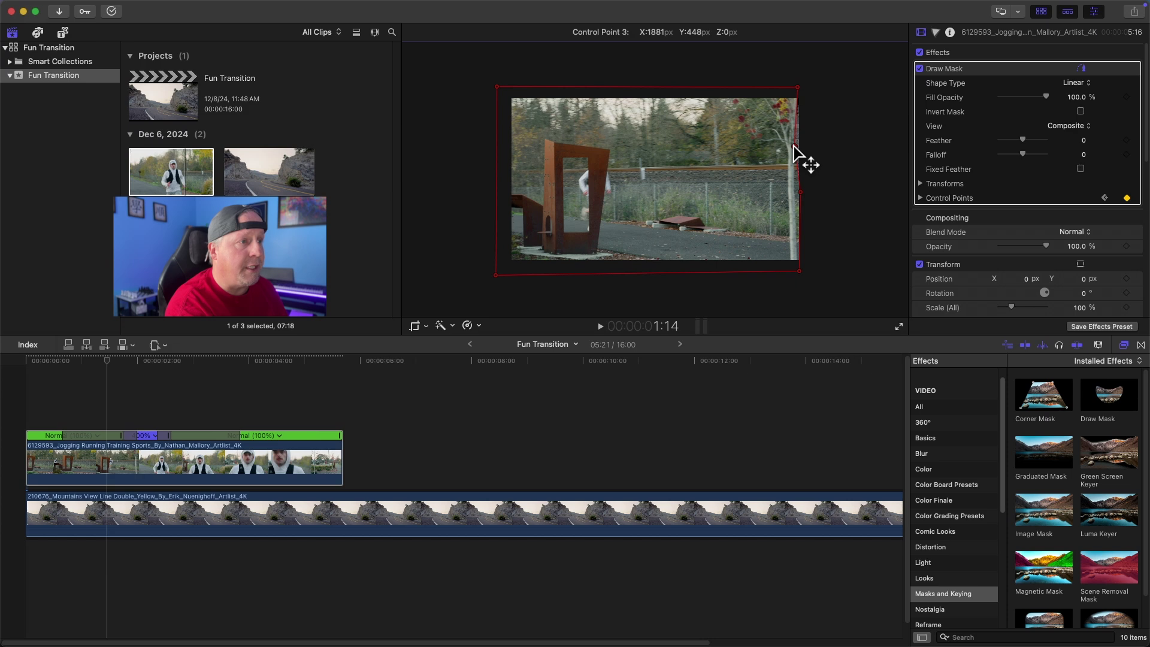
{"action": "left_click_drag", "start_coordinate": [801, 193], "coordinate": [795, 194]}
{"action": "left_click_drag", "start_coordinate": [800, 272], "coordinate": [798, 265]}
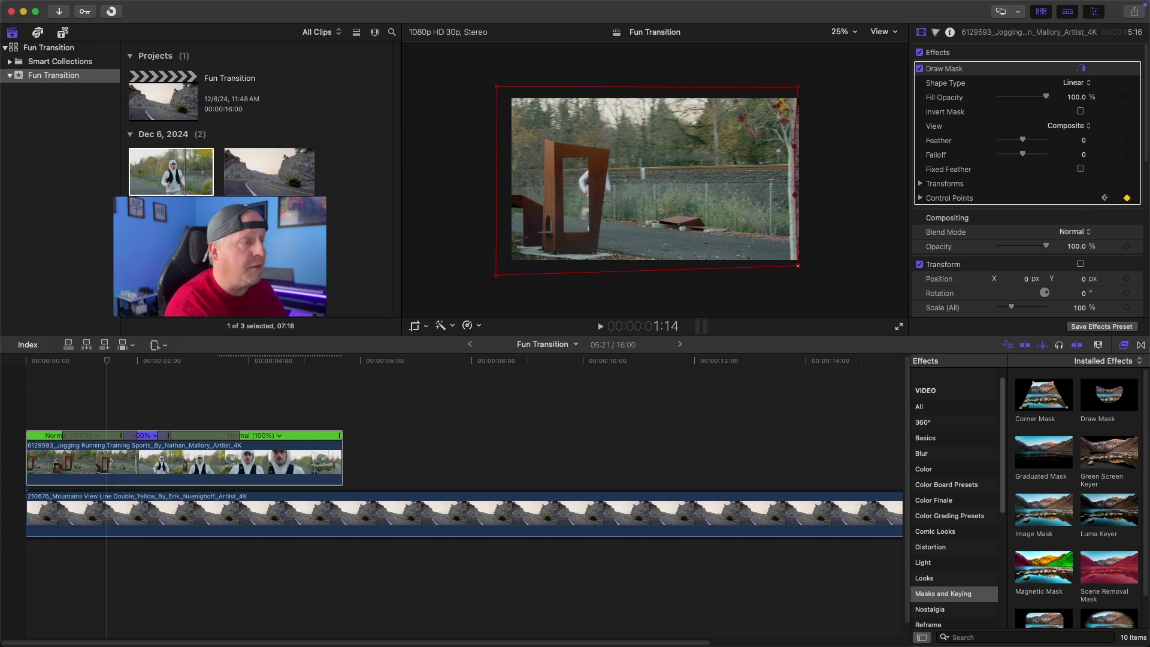
- At 1:16, shift the mask's right side inward to follow the tree trunk and reveal a strip of the road clip
{"action": "left_click", "coordinate": [109, 359]}
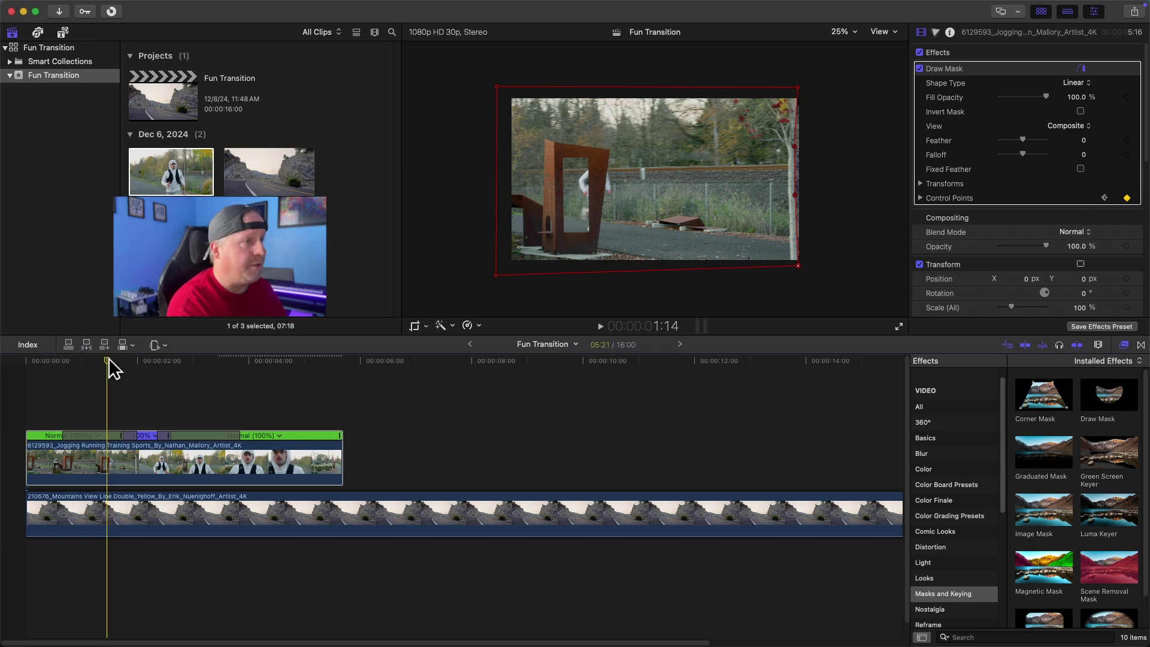
{"action": "key", "text": "Right"}
{"action": "key", "text": "Right"}
{"action": "left_click", "coordinate": [109, 357]}
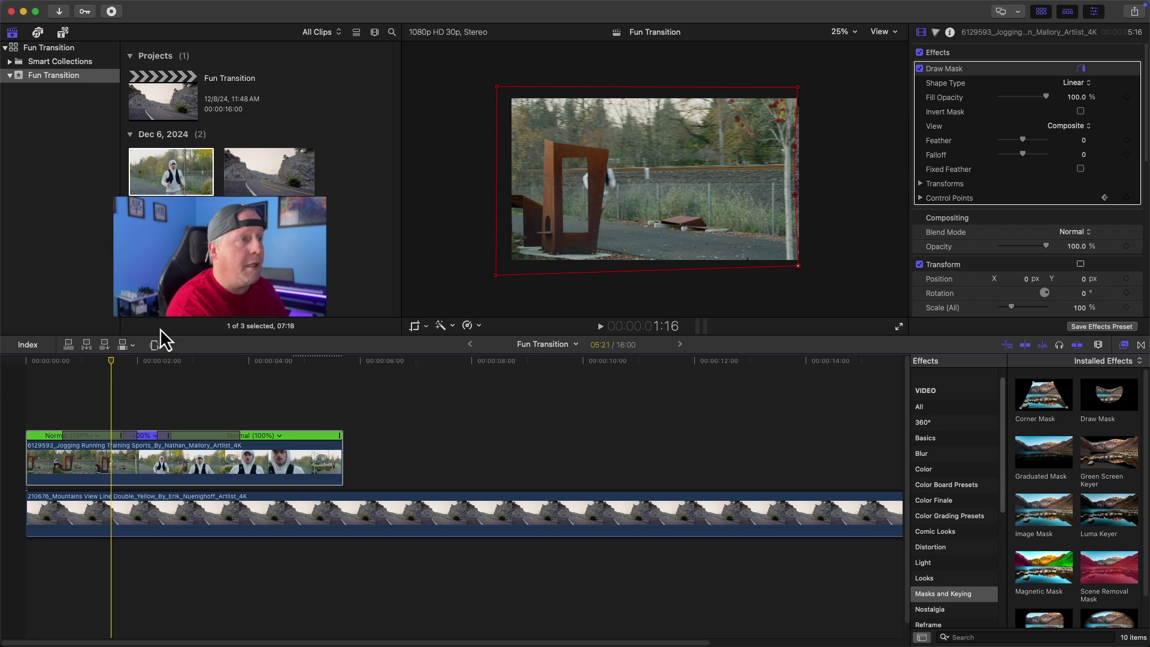
{"action": "left_click_drag", "start_coordinate": [794, 87], "coordinate": [793, 88]}
{"action": "left_click_drag", "start_coordinate": [793, 147], "coordinate": [792, 150]}
{"action": "left_click_drag", "start_coordinate": [794, 196], "coordinate": [790, 192]}
{"action": "left_click_drag", "start_coordinate": [797, 263], "coordinate": [794, 261]}
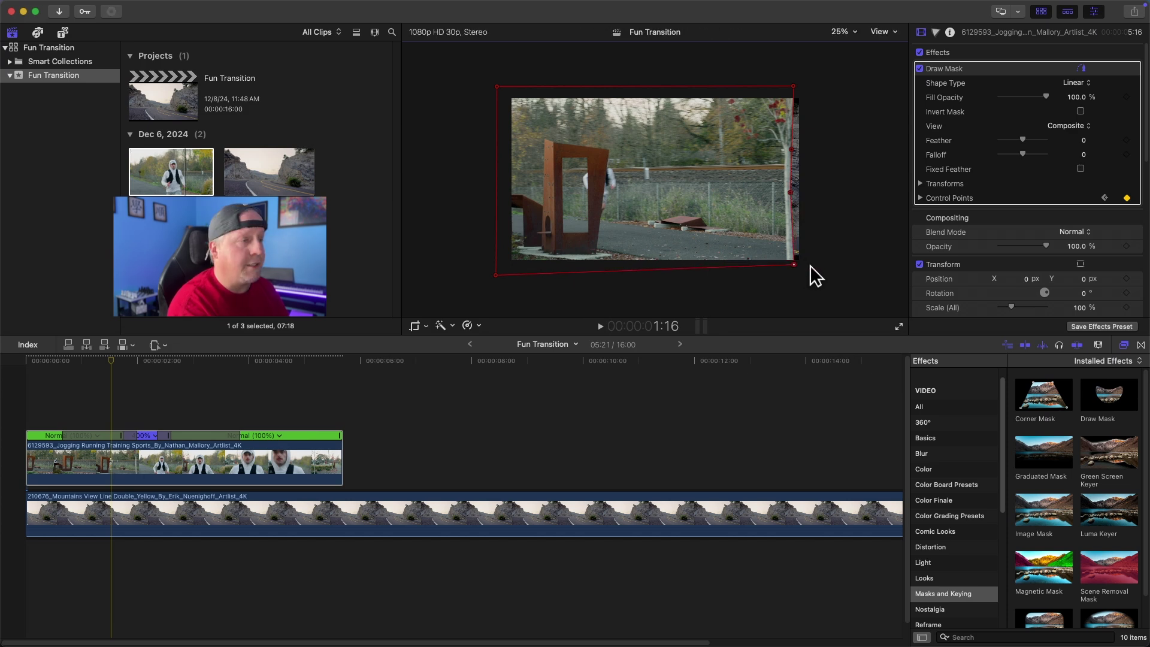
- At 1:17, pull the mask's right-side points in so they keep tracking the outer edge of the trunk
{"action": "left_click", "coordinate": [112, 359]}
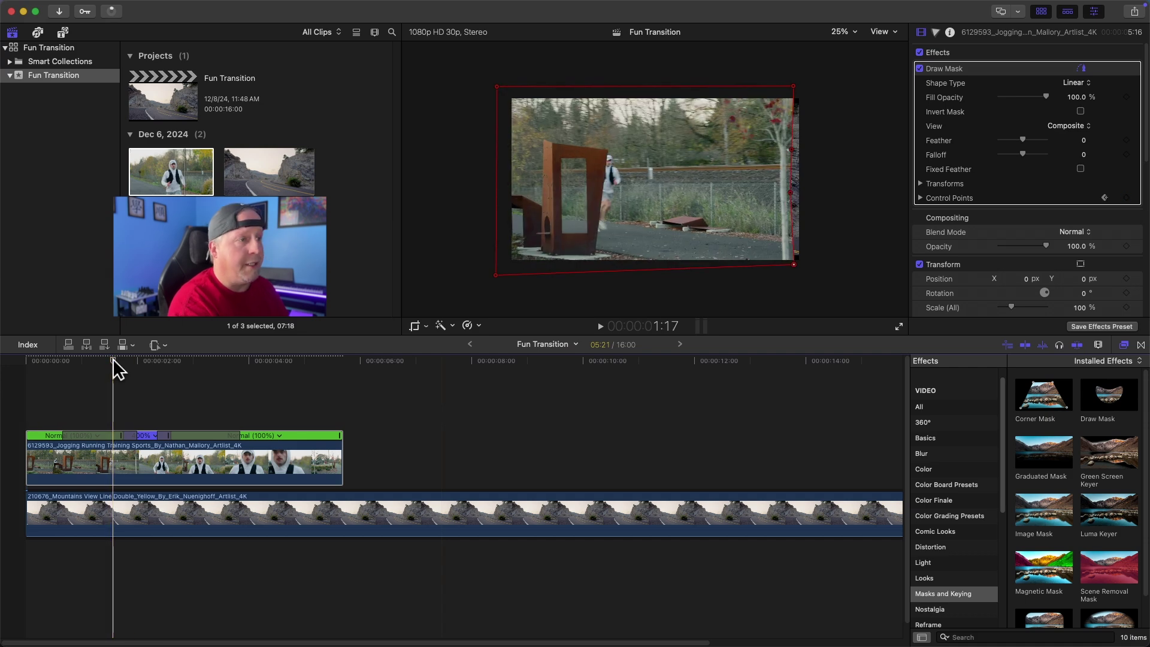
{"action": "left_click_drag", "start_coordinate": [792, 87], "coordinate": [791, 87]}
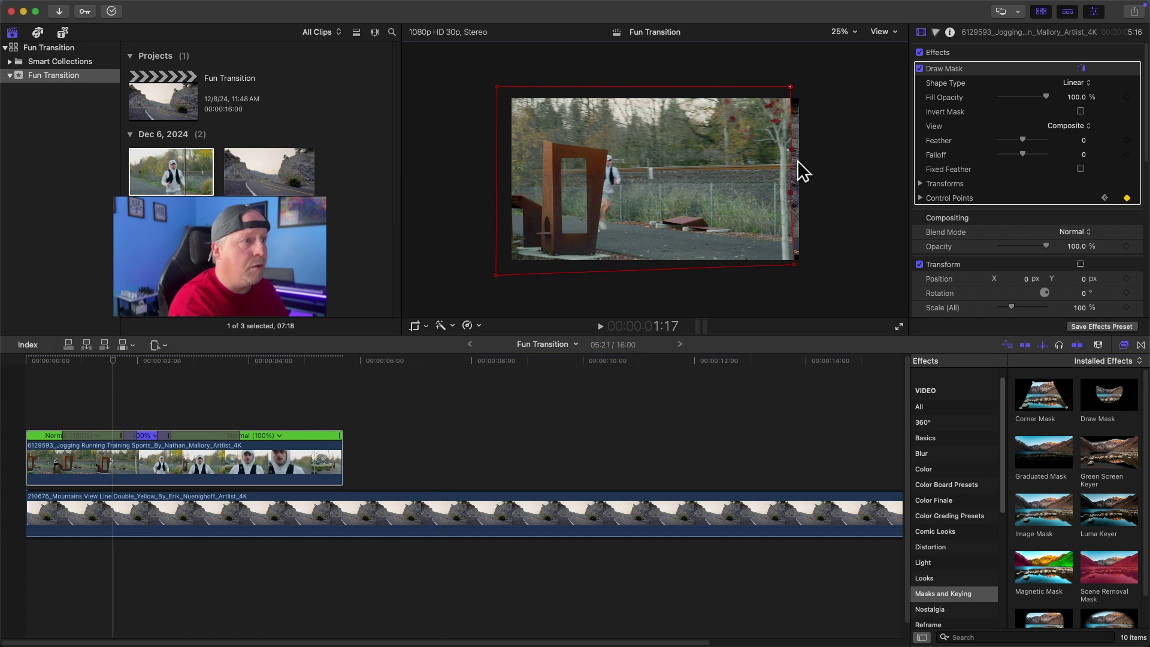
{"action": "left_click_drag", "start_coordinate": [791, 150], "coordinate": [786, 194]}
{"action": "left_click_drag", "start_coordinate": [793, 266], "coordinate": [789, 266]}
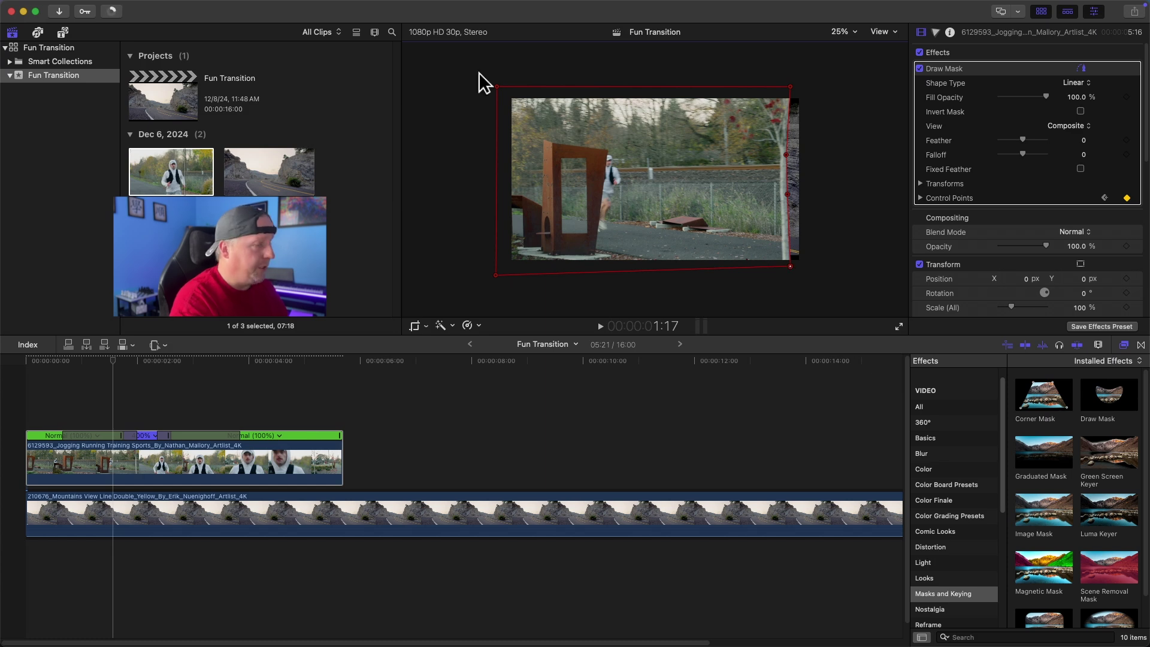
- At 1:18, move the mask's four right-side points inward to match the trunk's new position
{"action": "left_click_drag", "start_coordinate": [790, 87], "coordinate": [786, 87]}
{"action": "left_click_drag", "start_coordinate": [786, 157], "coordinate": [782, 194]}
{"action": "left_click_drag", "start_coordinate": [789, 263], "coordinate": [786, 269]}
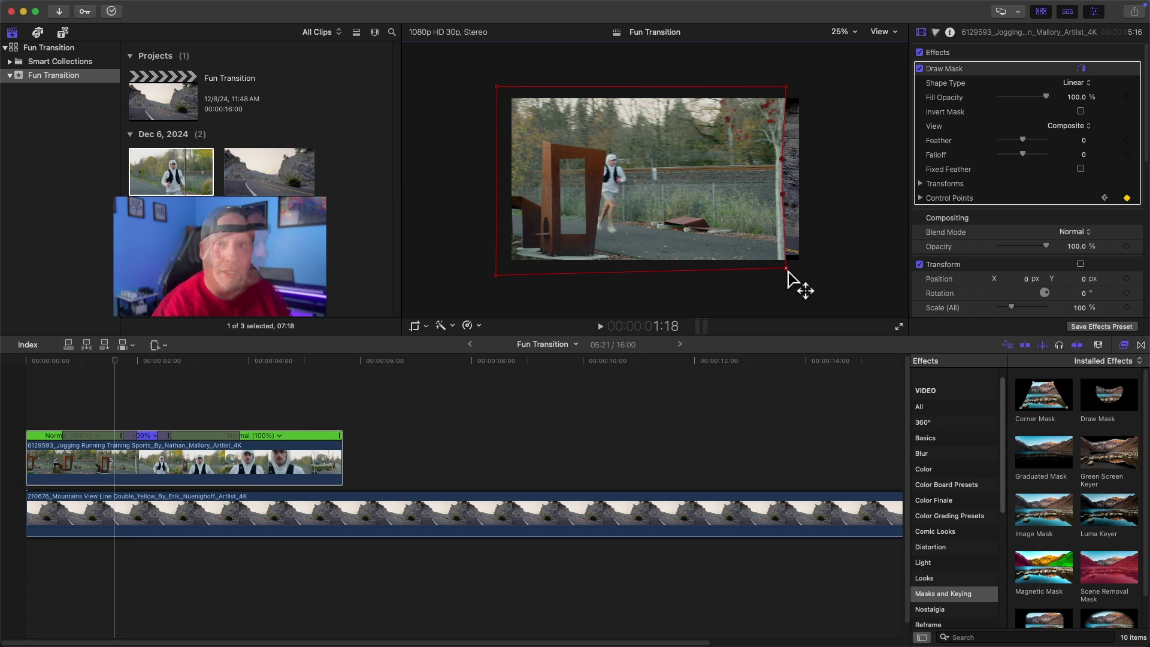
- At 1:19, realign the mask's right-side points with the trunk, including both outer corners above and below the frame
{"action": "key", "text": "Right"}
{"action": "left_click_drag", "start_coordinate": [783, 86], "coordinate": [780, 84]}
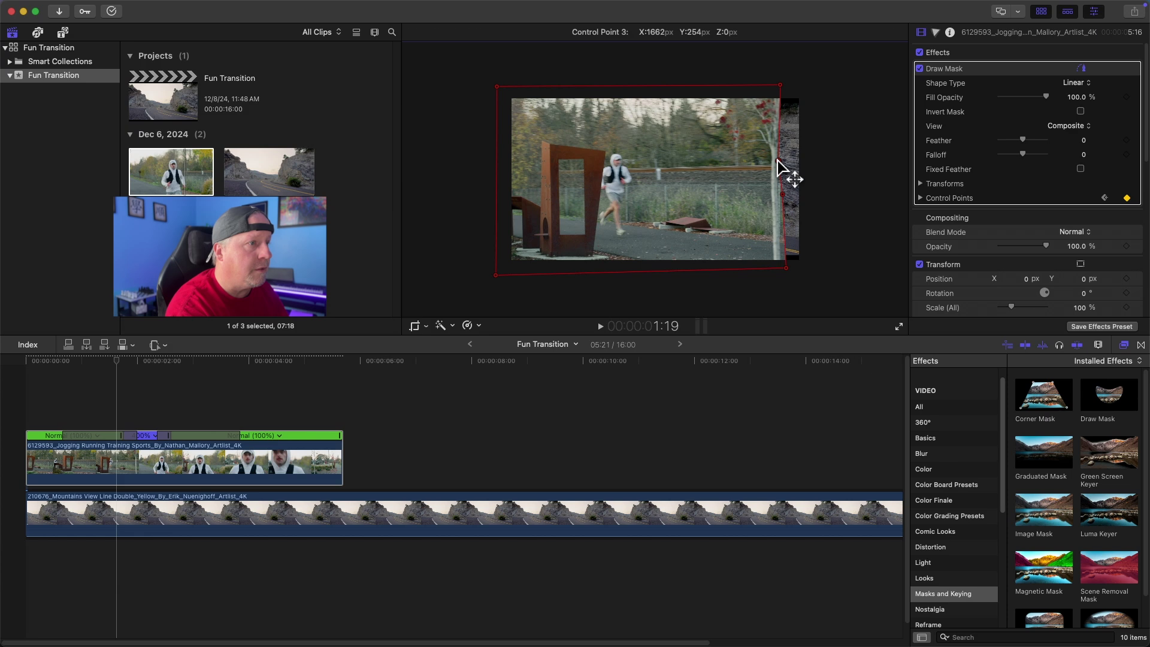
{"action": "left_click_drag", "start_coordinate": [782, 195], "coordinate": [778, 197]}
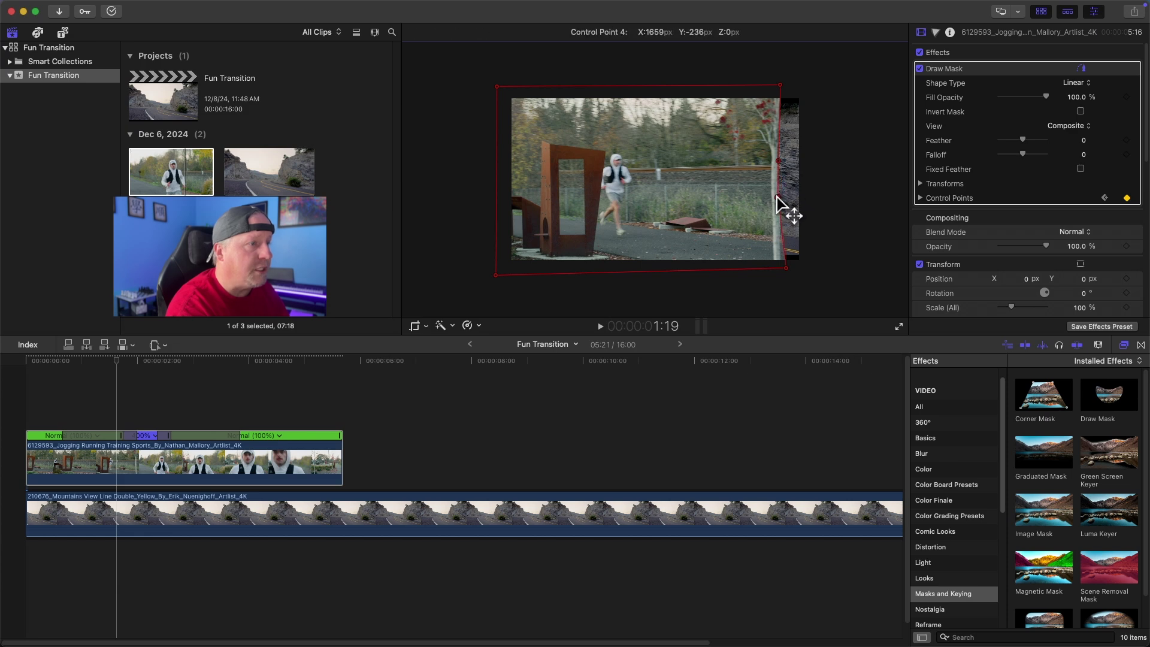
{"action": "left_click_drag", "start_coordinate": [786, 268], "coordinate": [779, 270]}
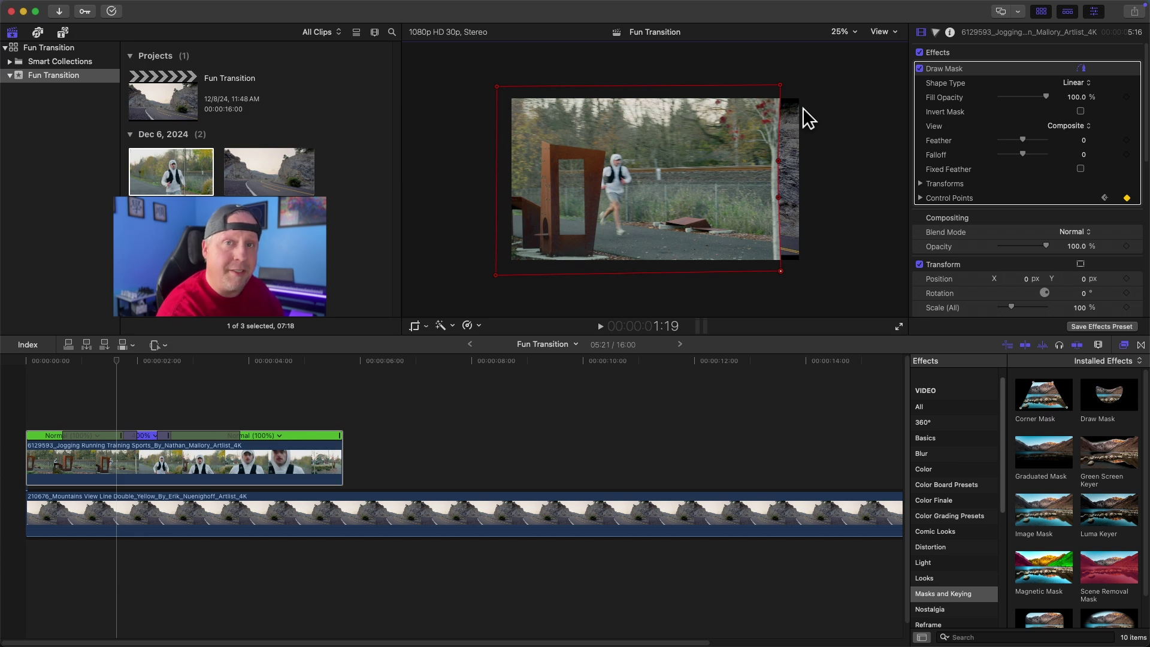
- Advance frame by frame to 1:25, moving the mask's right side inward on each frame to follow the trunk
{"action": "key", "text": "Right"}
{"action": "key", "text": "Right"}
{"action": "key", "text": "Right"}
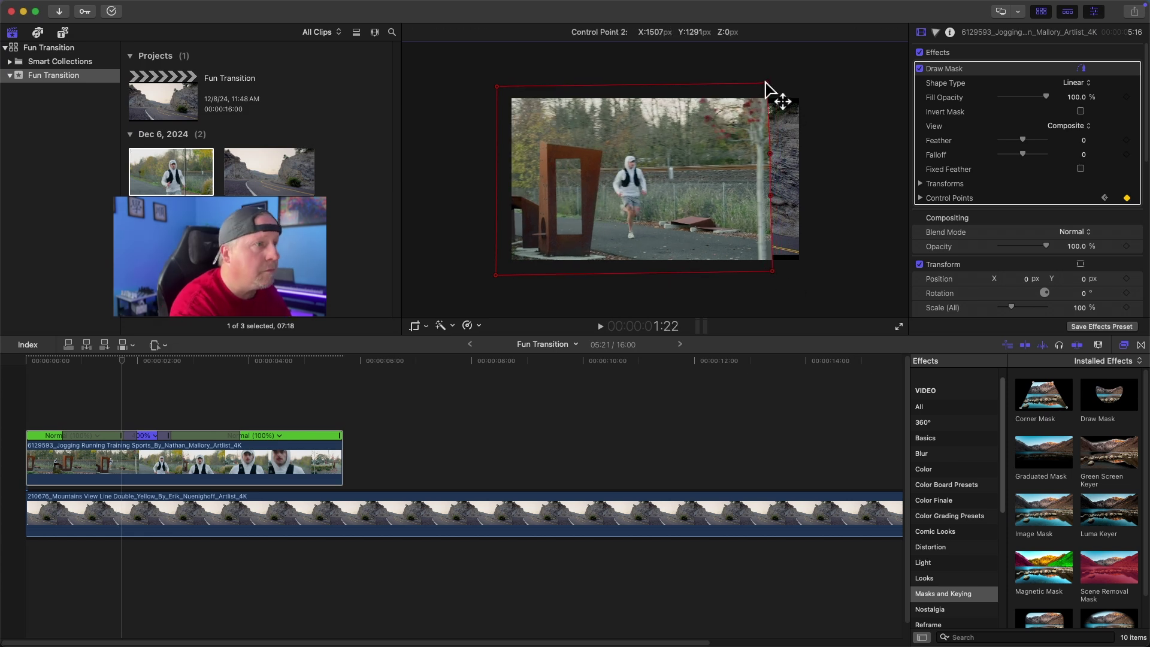
{"action": "key", "text": "Right"}
{"action": "key", "text": "Right"}
{"action": "key", "text": "Right"}
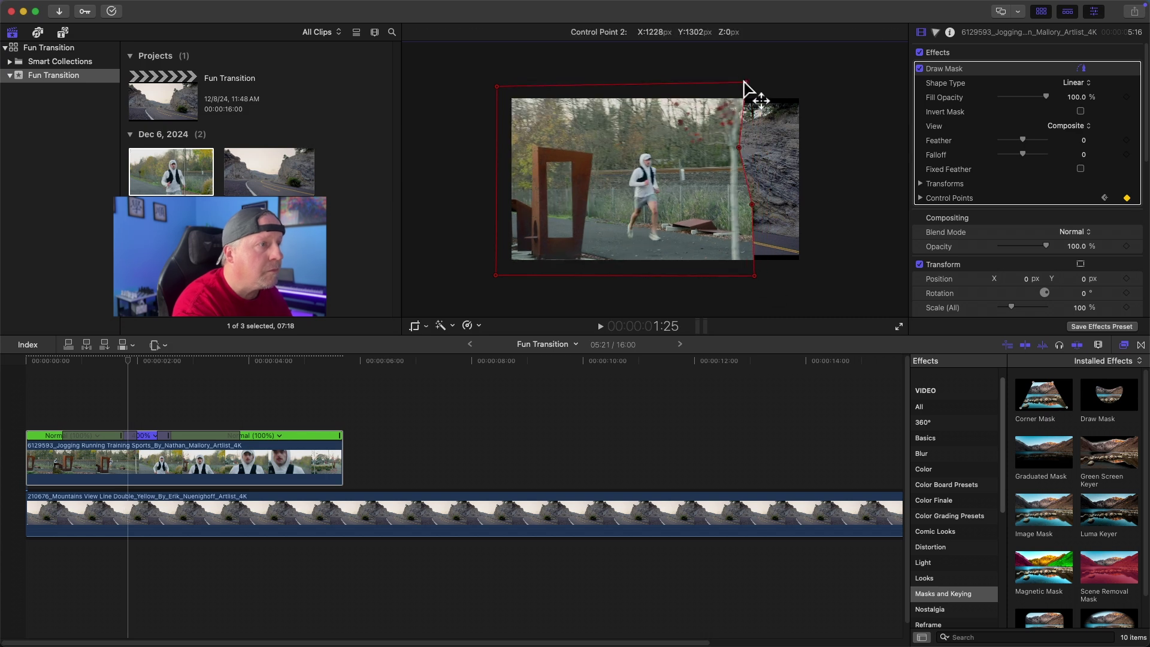
- Continue tracking the trunk with the mask's right side frame by frame up to 2:00, roughly mid-frame
{"action": "key", "text": "Right"}
{"action": "key", "text": "Right"}
{"action": "left_click_drag", "start_coordinate": [727, 200], "coordinate": [724, 159]}
{"action": "key", "text": "Right"}
{"action": "key", "text": "Right"}
{"action": "left_click_drag", "start_coordinate": [706, 288], "coordinate": [674, 91]}
{"action": "left_click_drag", "start_coordinate": [696, 199], "coordinate": [672, 199]}
{"action": "key", "text": "Right"}
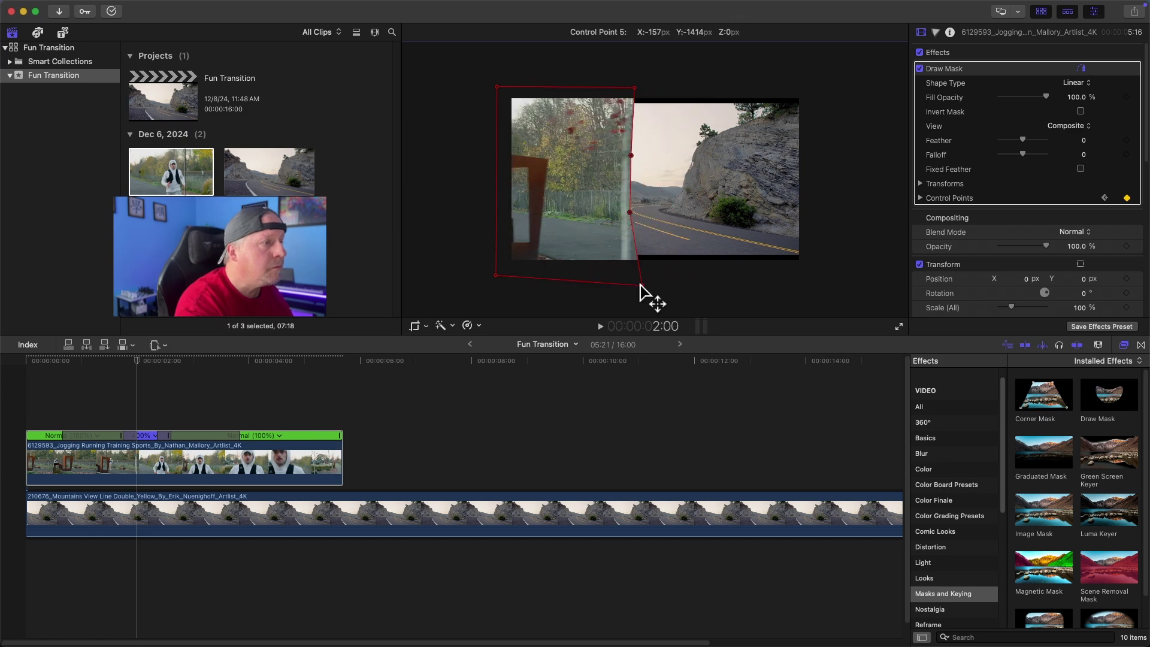
- Keep moving the mask's right side with the trunk frame by frame through 2:04, leaving only a narrow strip of the jogging clip
{"action": "key", "text": "Right"}
{"action": "key", "text": "Right"}
{"action": "key", "text": "Right"}
{"action": "left_click_drag", "start_coordinate": [578, 157], "coordinate": [539, 157]}
{"action": "left_click_drag", "start_coordinate": [581, 86], "coordinate": [536, 88]}
{"action": "key", "text": "Right"}
{"action": "left_click_drag", "start_coordinate": [579, 272], "coordinate": [535, 273]}
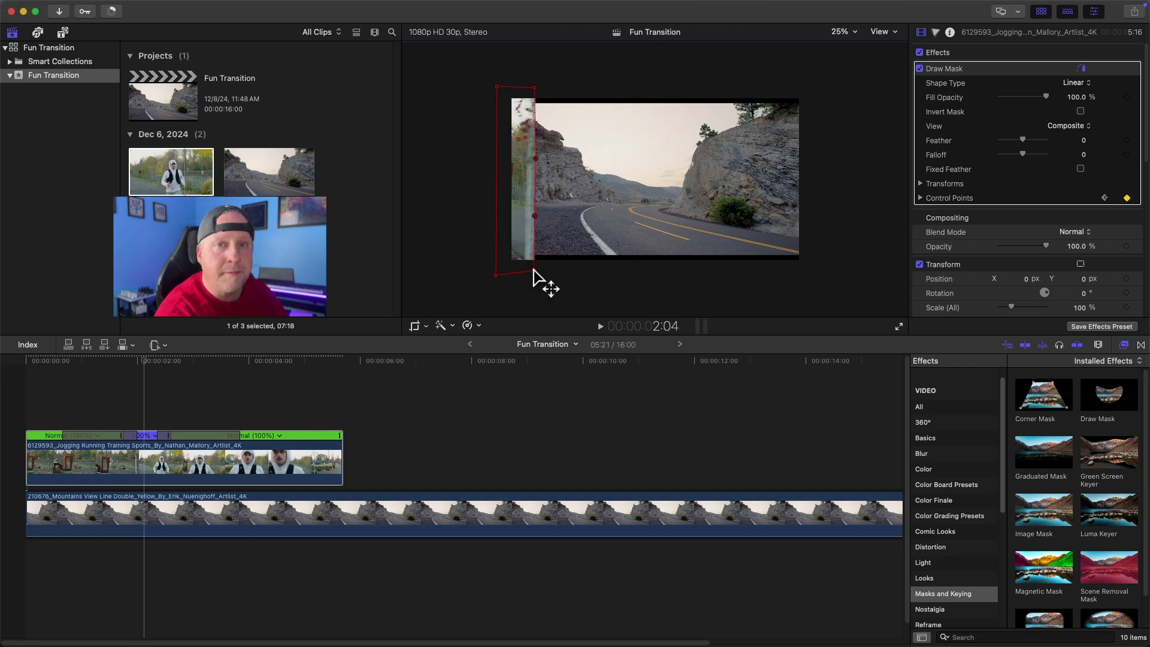
- Play the masked transition from the start of the timeline to check the reveal, then return to the beginning
{"action": "left_click", "coordinate": [8, 367]}
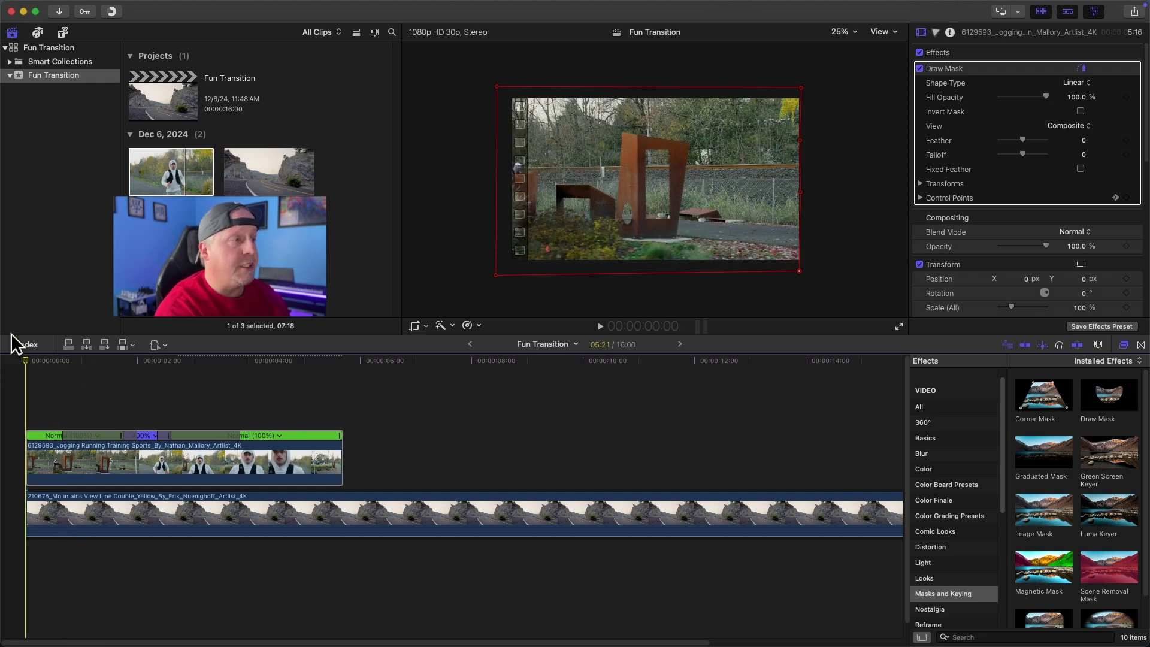
{"action": "key", "text": "space"}
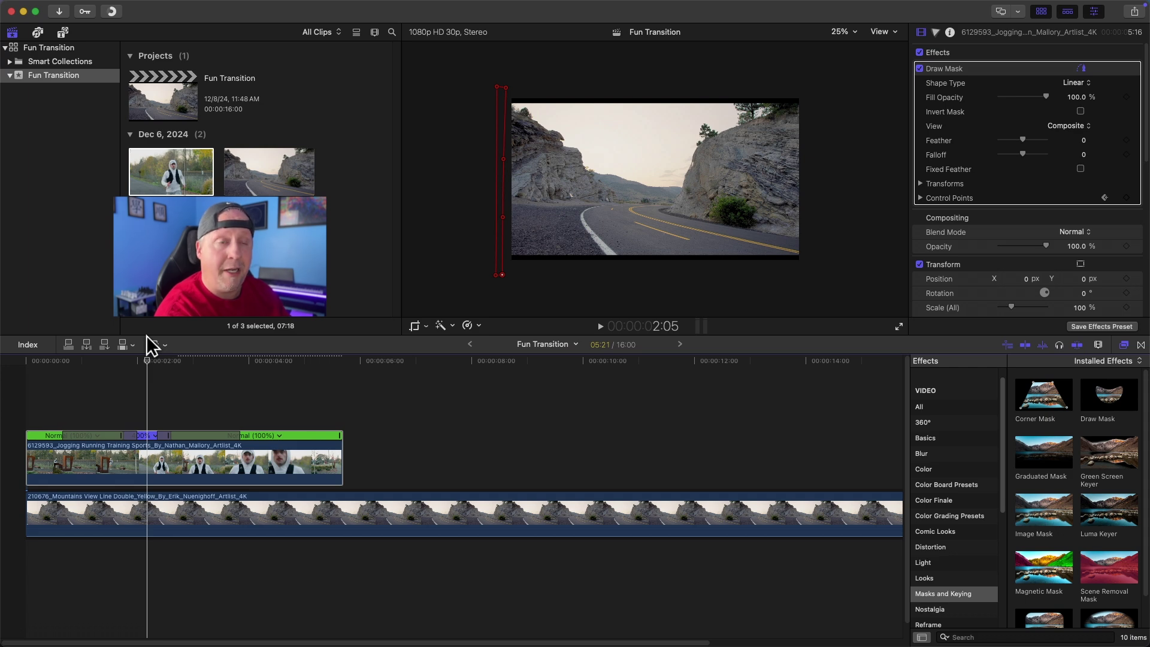
{"action": "left_click", "coordinate": [24, 369]}
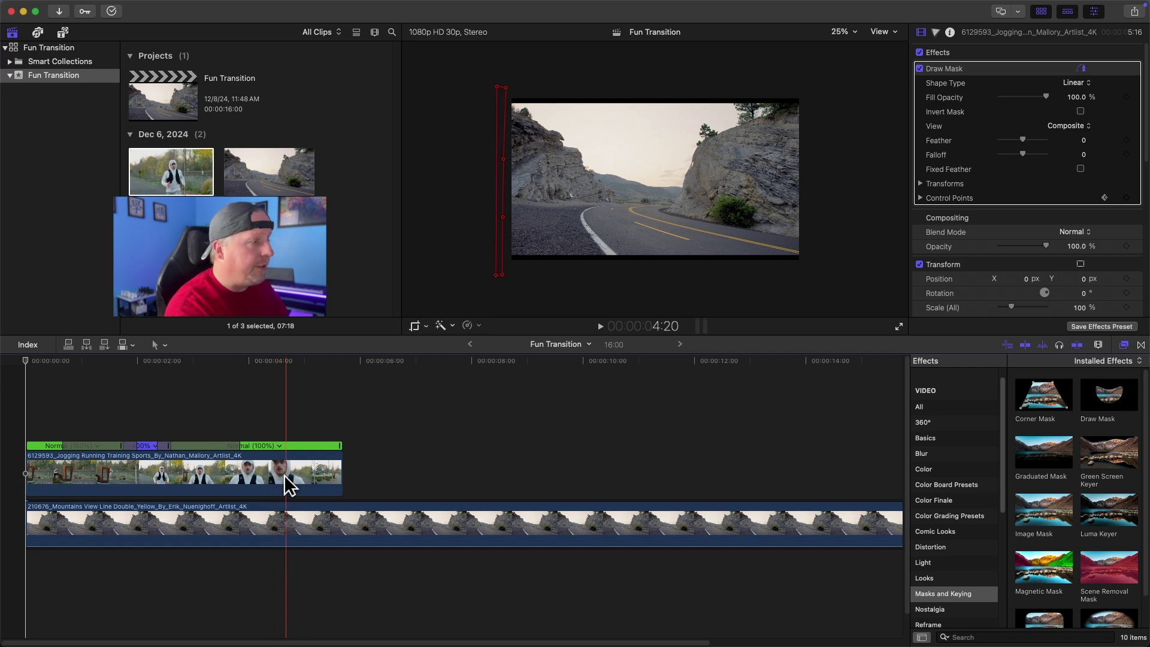
- Duplicate the jogging clip onto a layer directly above itself and remove the Draw Mask effect from the copy
{"action": "mouse_move", "coordinate": [284, 486]}
{"action": "left_mouse_down"}
{"action": "mouse_move", "coordinate": [281, 393]}
{"action": "mouse_move", "coordinate": [284, 418]}
{"action": "left_mouse_up"}
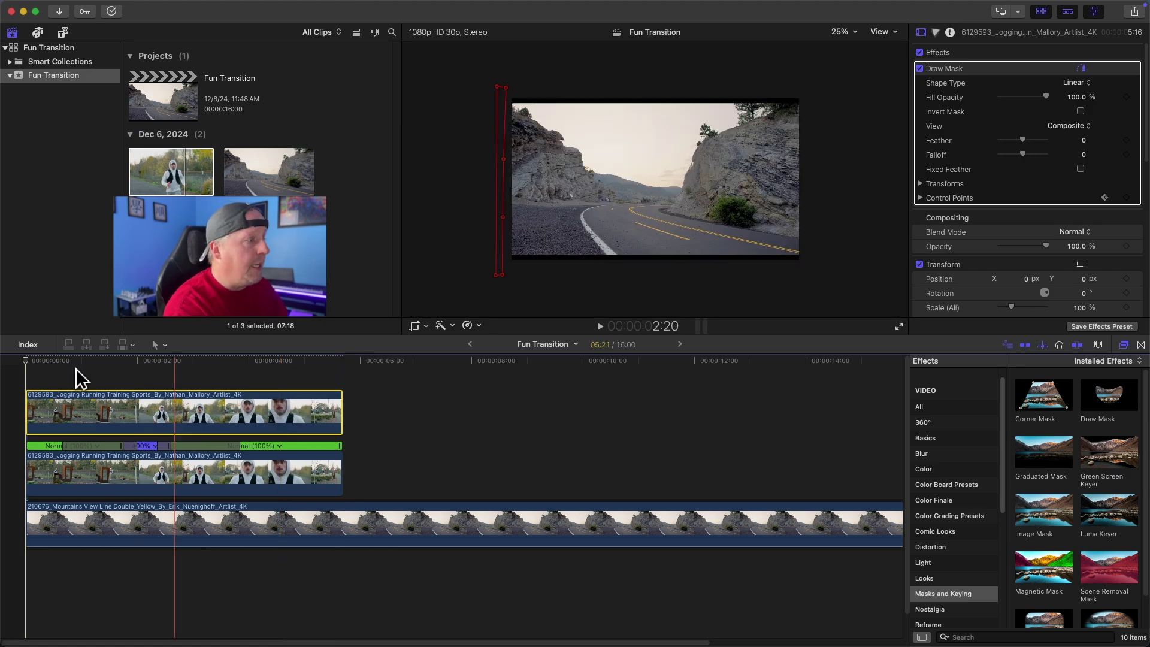
{"action": "mouse_move", "coordinate": [28, 360]}
{"action": "left_mouse_down"}
{"action": "mouse_move", "coordinate": [213, 357]}
{"action": "mouse_move", "coordinate": [40, 352]}
{"action": "left_mouse_up"}
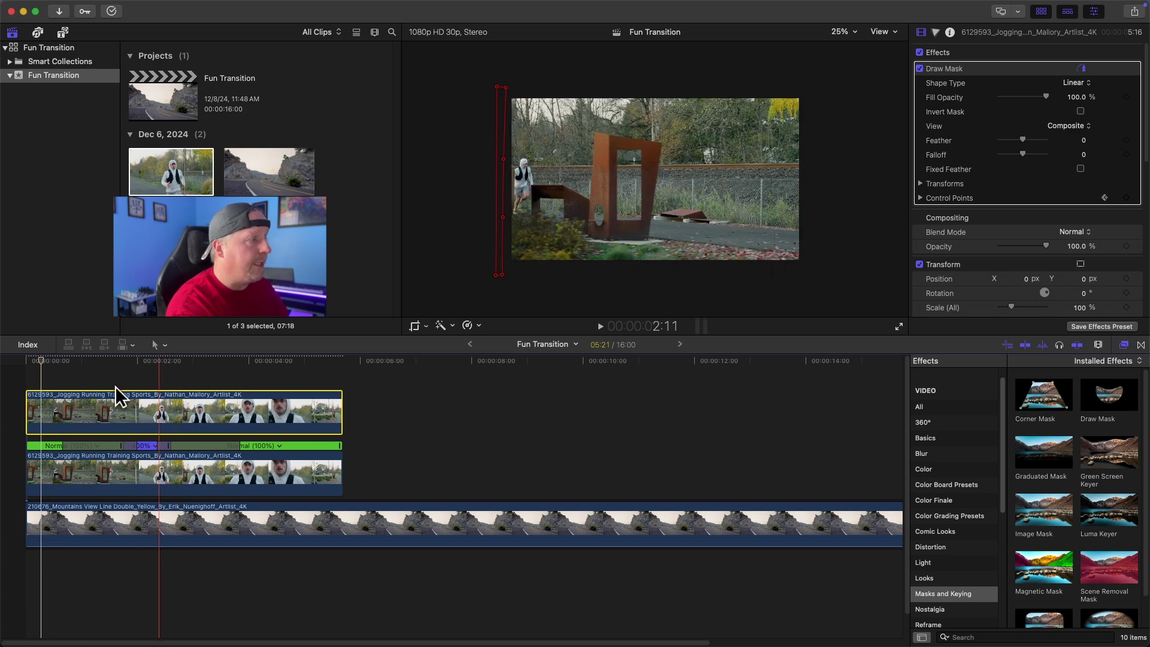
{"action": "left_click", "coordinate": [86, 480]}
{"action": "left_click", "coordinate": [108, 427]}
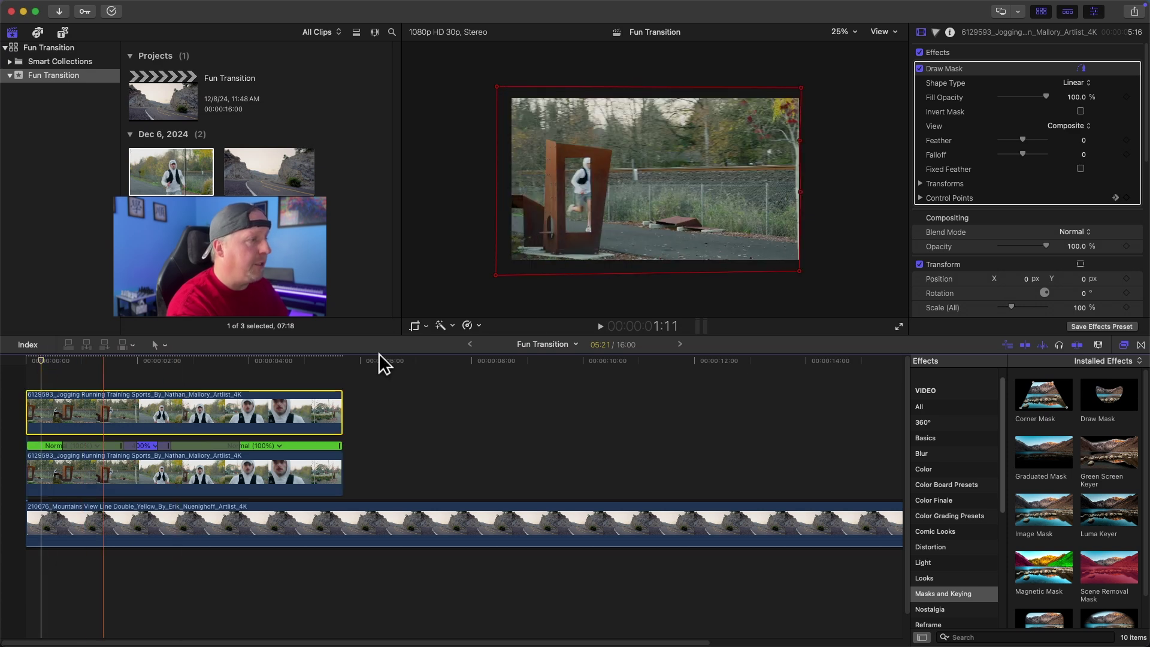
{"action": "left_click", "coordinate": [996, 68]}
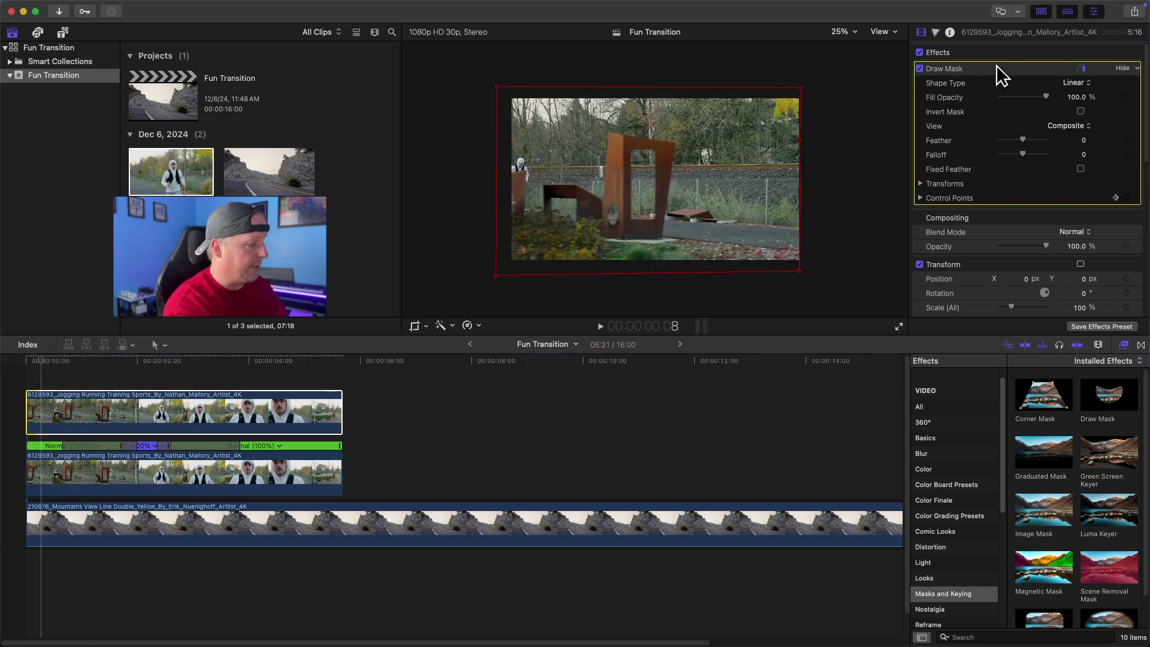
{"action": "key", "text": "Delete"}
- Place the playhead at 1:24 and create a Magnetic Mask on the jogger in the topmost jogging clip
{"action": "left_click", "coordinate": [36, 414]}
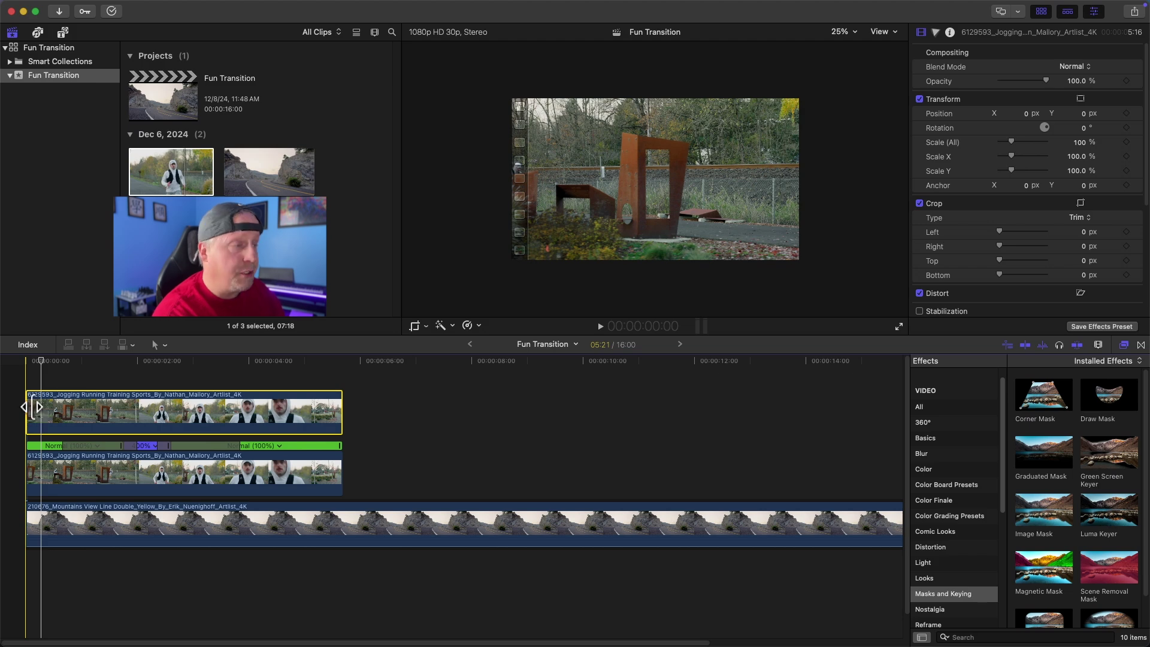
{"action": "left_click", "coordinate": [44, 360]}
{"action": "left_click_drag", "start_coordinate": [44, 359], "coordinate": [126, 359]}
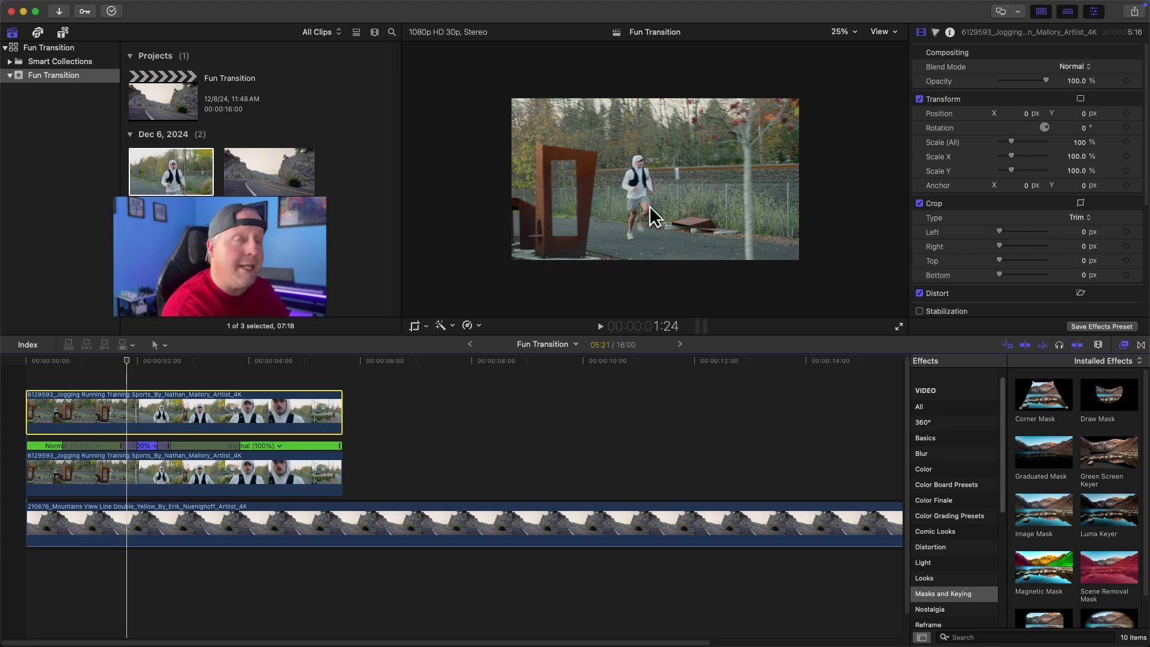
{"action": "left_click", "coordinate": [452, 326]}
{"action": "left_click", "coordinate": [467, 412]}
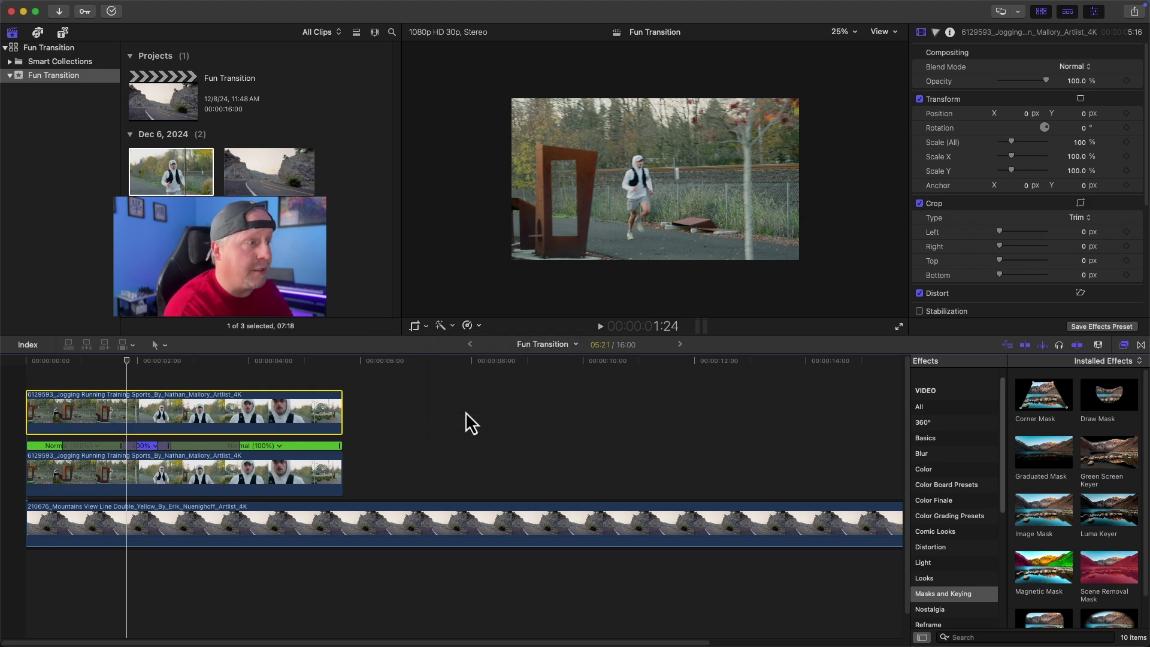
{"action": "left_click", "coordinate": [637, 177]}
- Refine the Magnetic Mask at 1:24 so that it includes the jogger's lower leg and foot
{"action": "left_click", "coordinate": [843, 31]}
{"action": "left_click", "coordinate": [854, 122]}
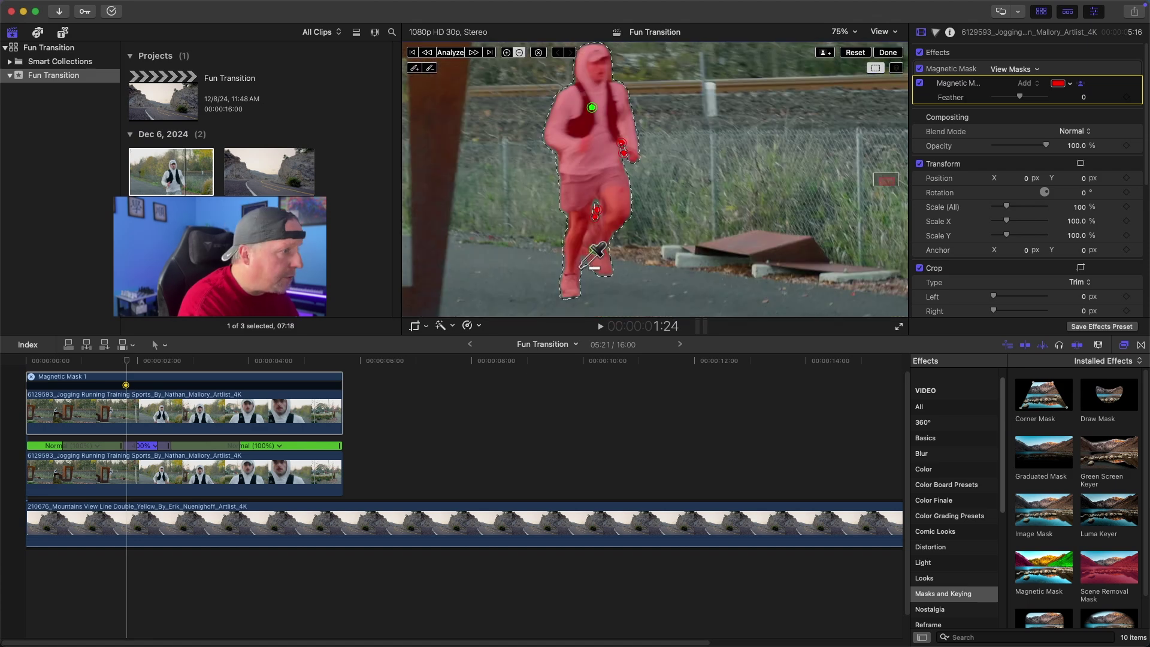
{"action": "left_click", "coordinate": [568, 286]}
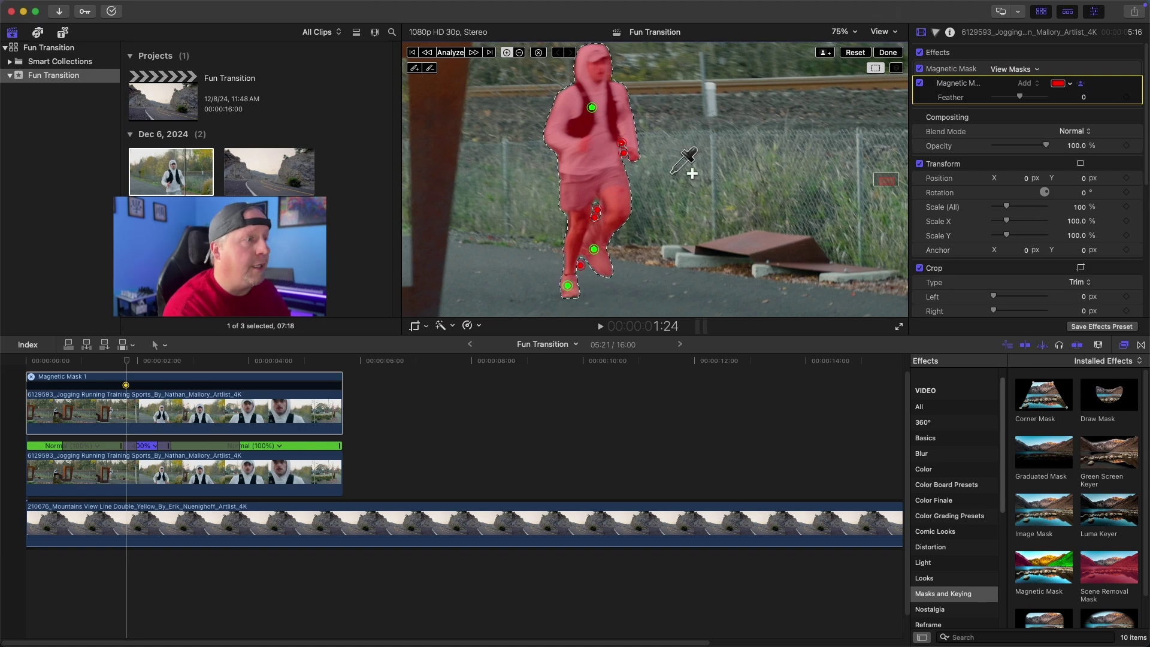
{"action": "left_click", "coordinate": [849, 32]}
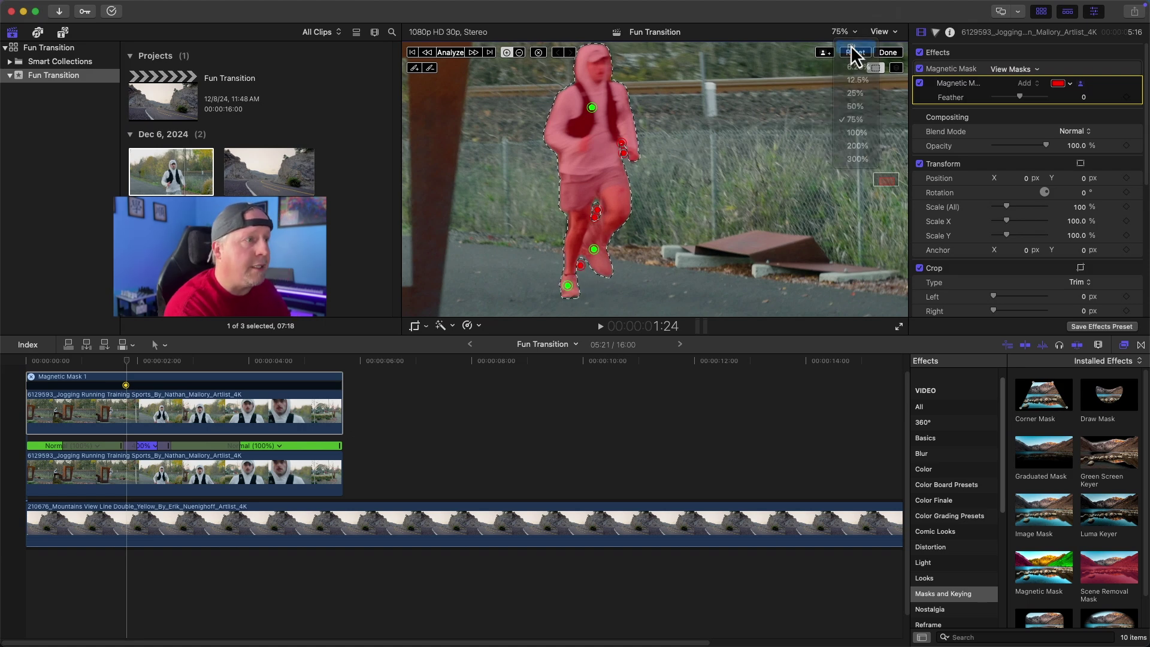
{"action": "left_click", "coordinate": [852, 48]}
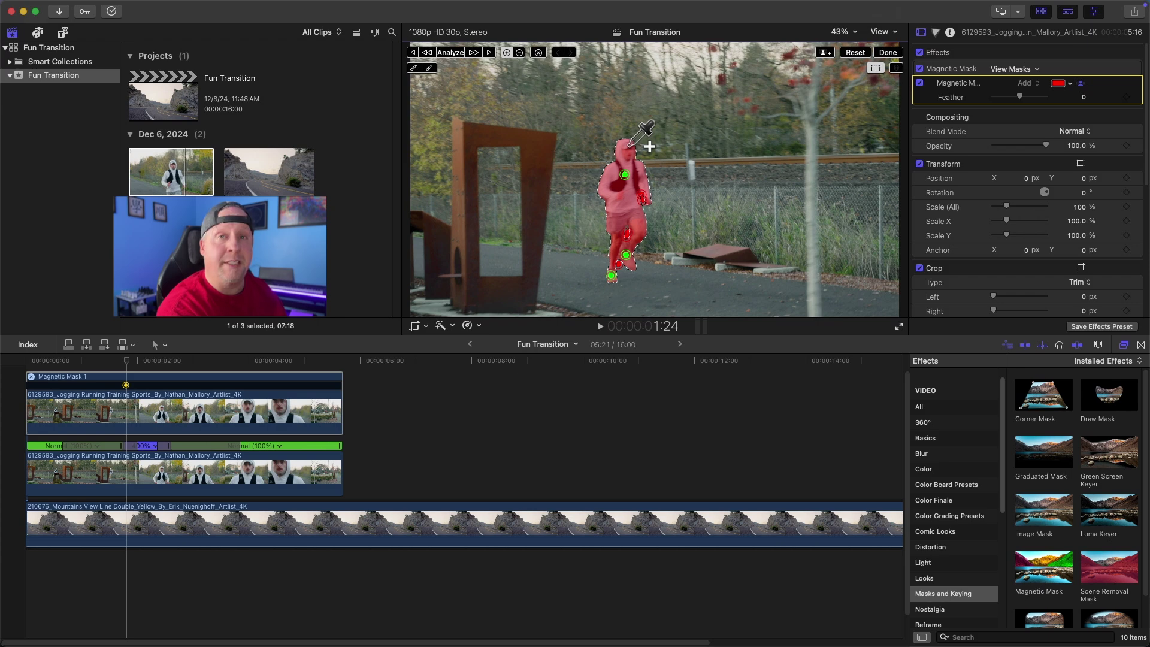
- Analyze the Magnetic Mask through the clip, finish mask editing, and play the composite from the start of the timeline
{"action": "left_click", "coordinate": [446, 53]}
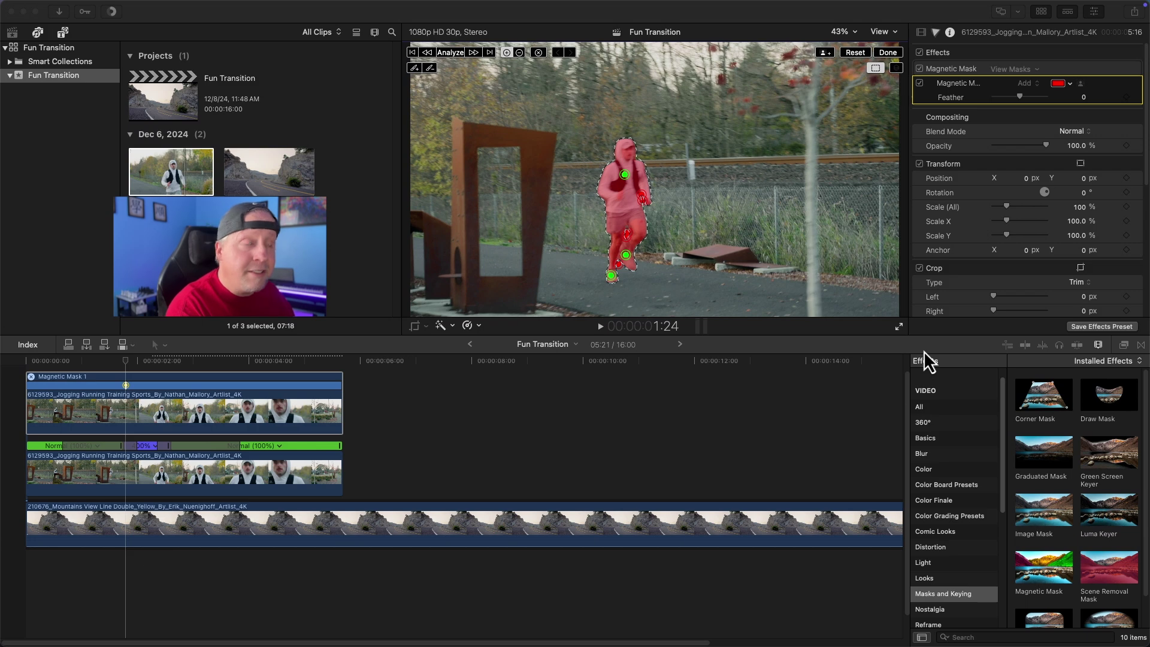
{"action": "left_click", "coordinate": [898, 53]}
{"action": "left_click_drag", "start_coordinate": [131, 358], "coordinate": [9, 357]}
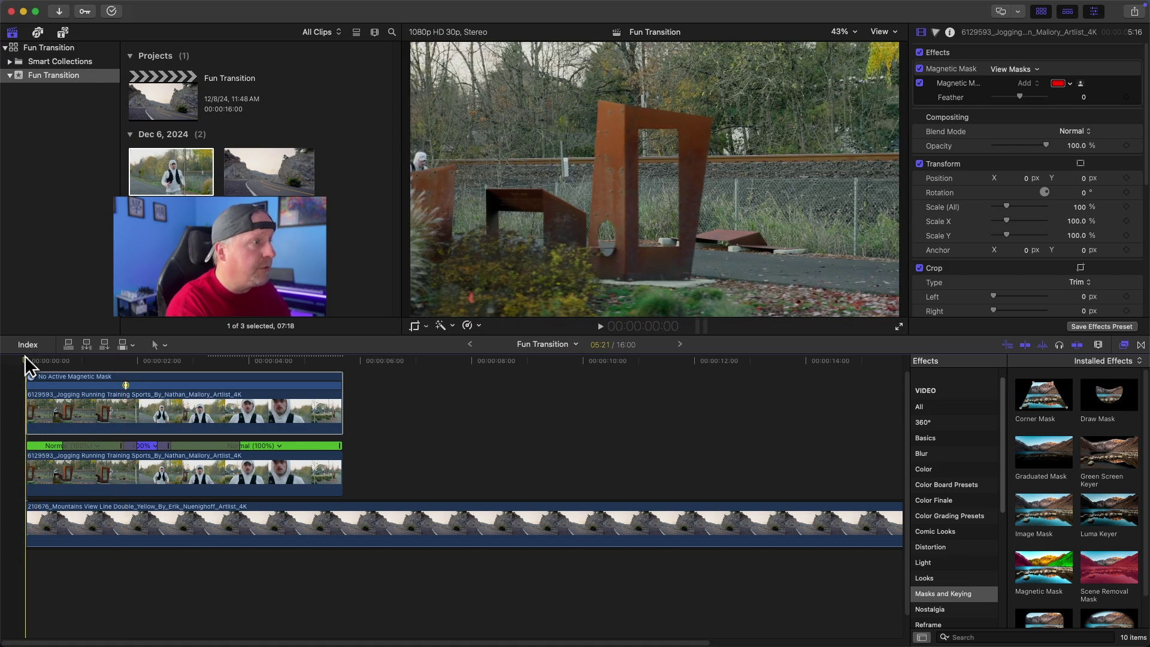
{"action": "key", "text": "space"}
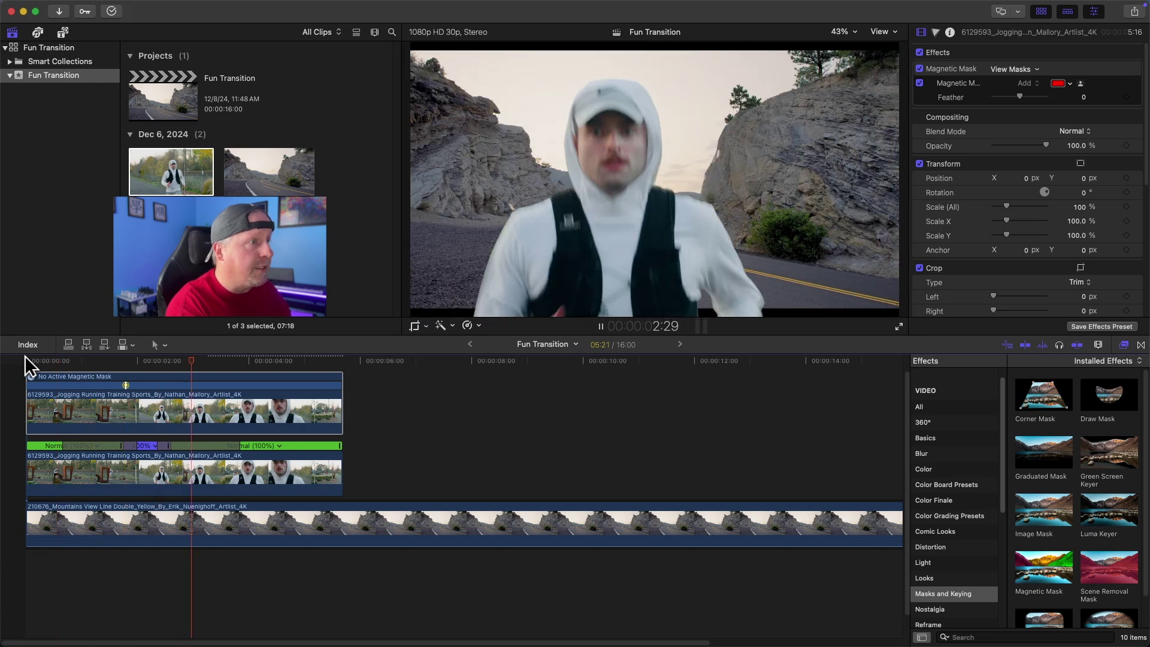
- Trim the mountain road clip's end to 5:21, level with the end of the jogging clips
{"action": "left_click", "coordinate": [342, 373]}
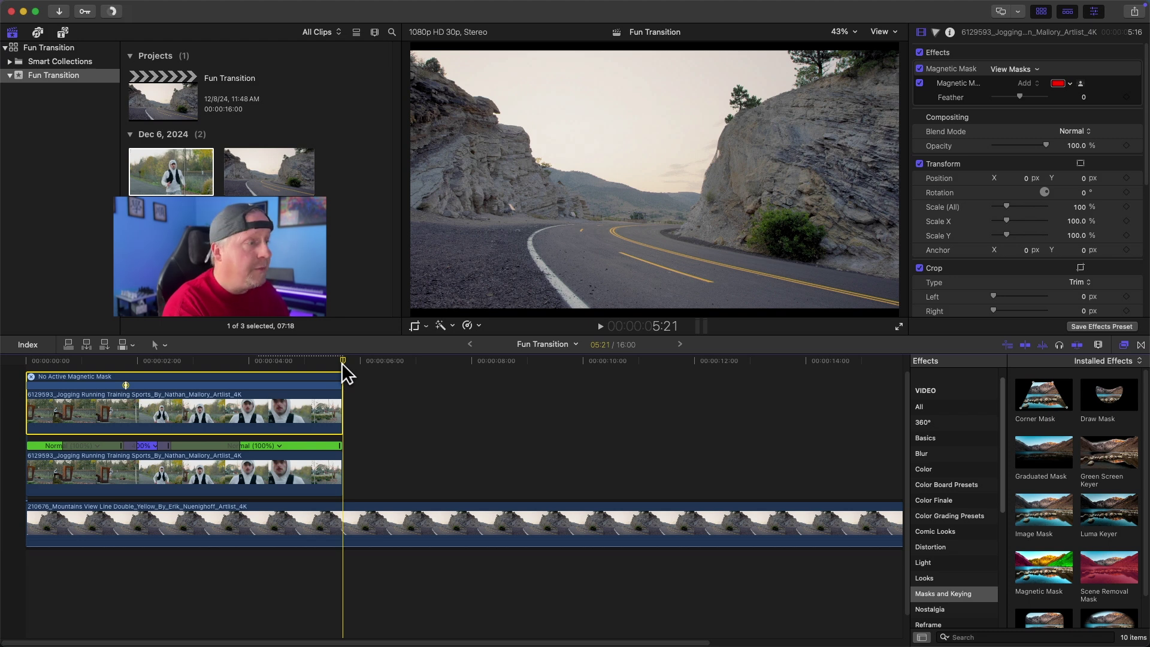
{"action": "left_click", "coordinate": [340, 531]}
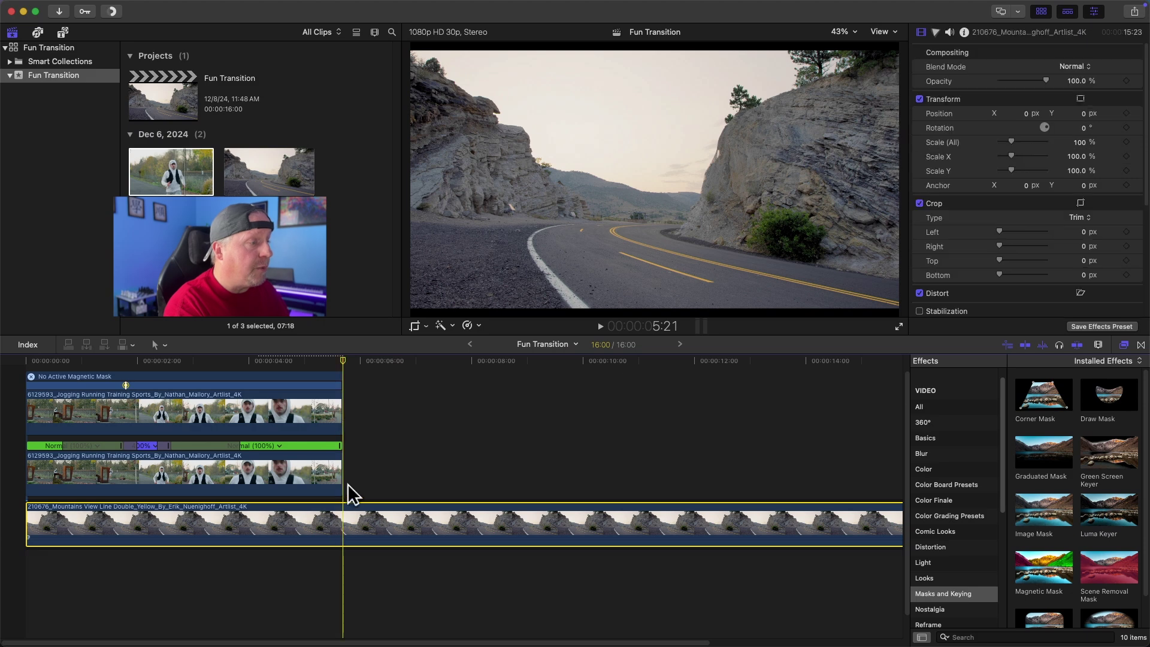
{"action": "key", "text": "alt+bracketright"}
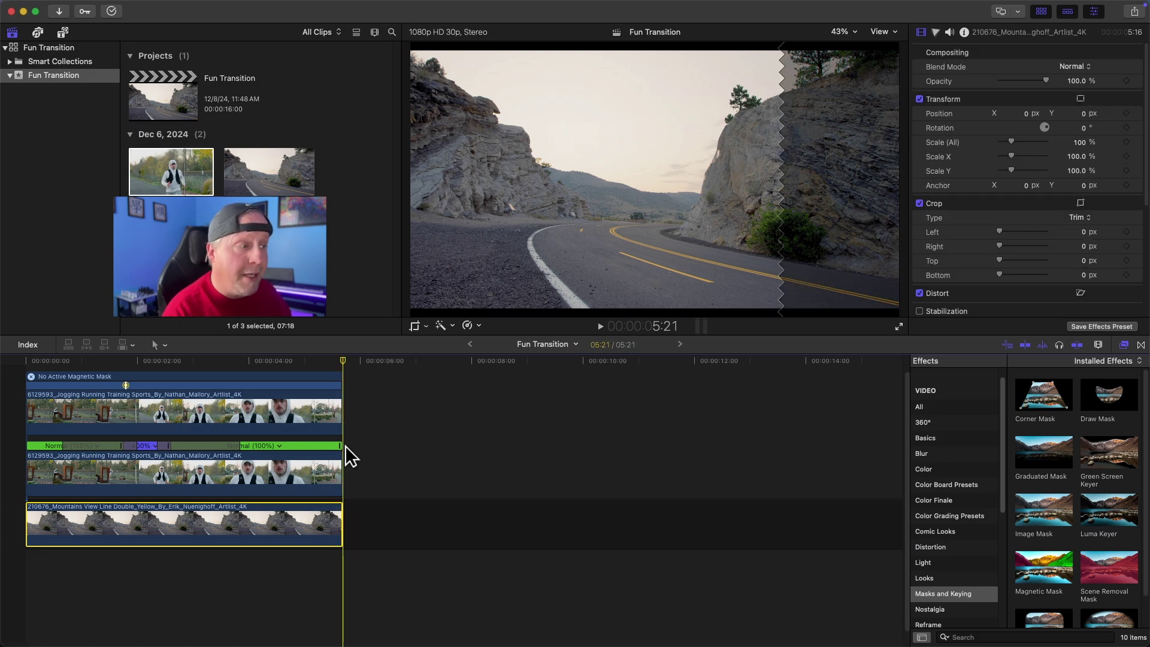
- Set the Draw Mask feather of the lower jogging clip to -38, judging the trunk edge at 1:27
{"action": "mouse_move", "coordinate": [341, 366]}
{"action": "left_mouse_down"}
{"action": "mouse_move", "coordinate": [23, 369]}
{"action": "mouse_move", "coordinate": [131, 368]}
{"action": "left_mouse_up"}
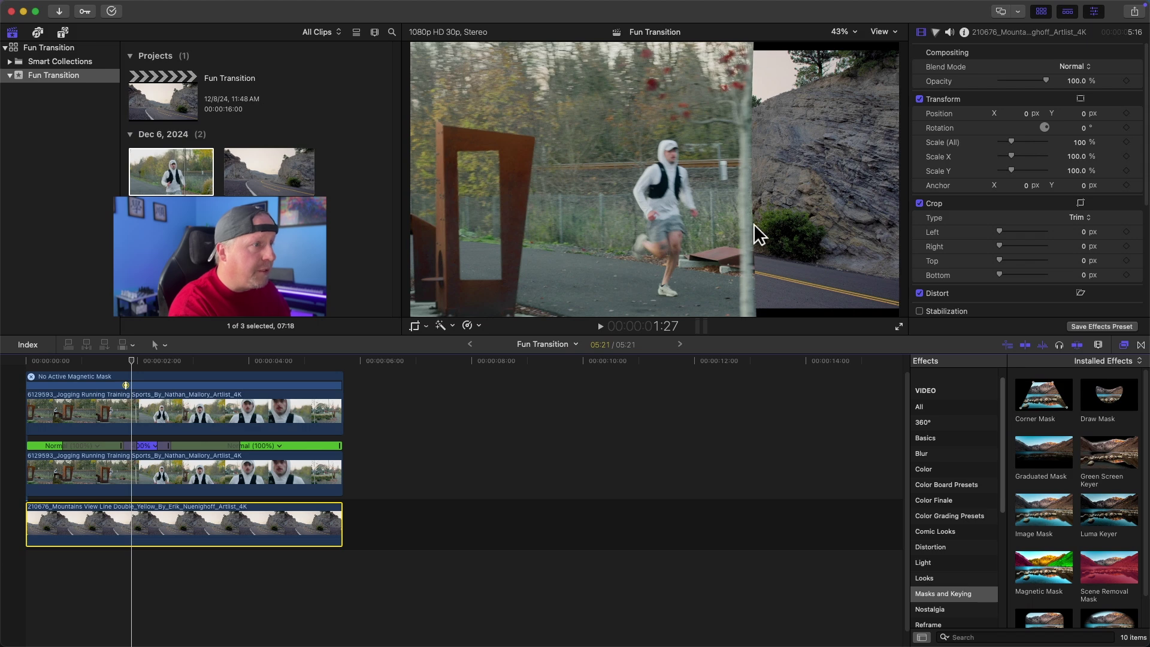
{"action": "left_click", "coordinate": [187, 477]}
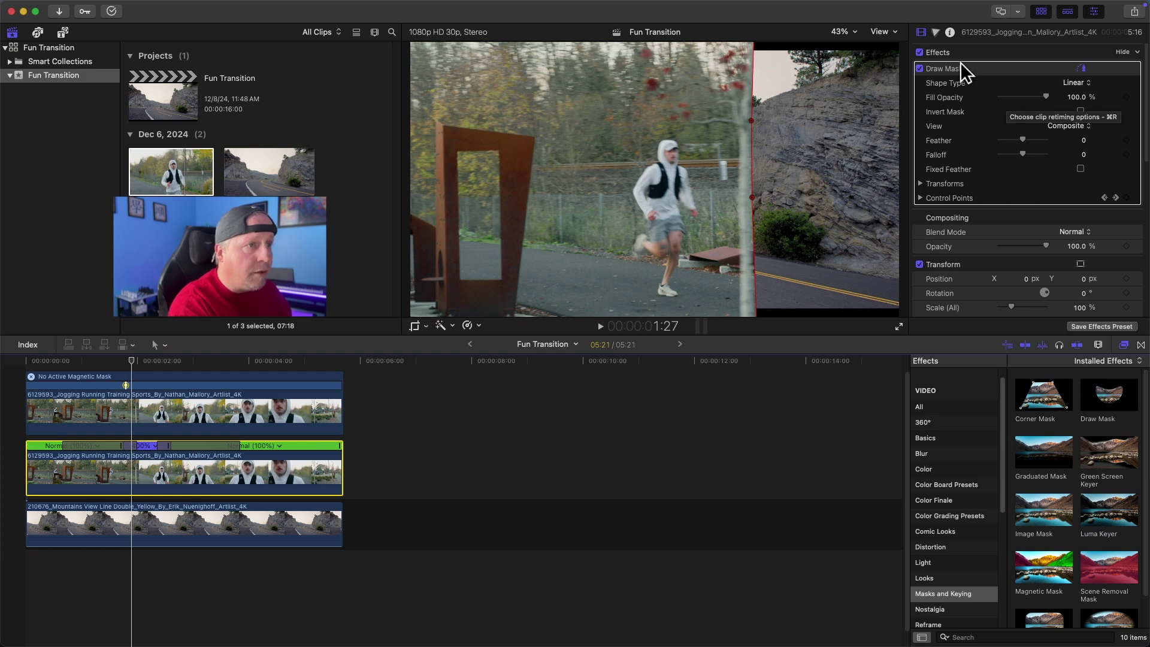
{"action": "mouse_move", "coordinate": [1023, 139]}
{"action": "left_mouse_down"}
{"action": "mouse_move", "coordinate": [1041, 139]}
{"action": "mouse_move", "coordinate": [1013, 131]}
{"action": "left_mouse_up"}
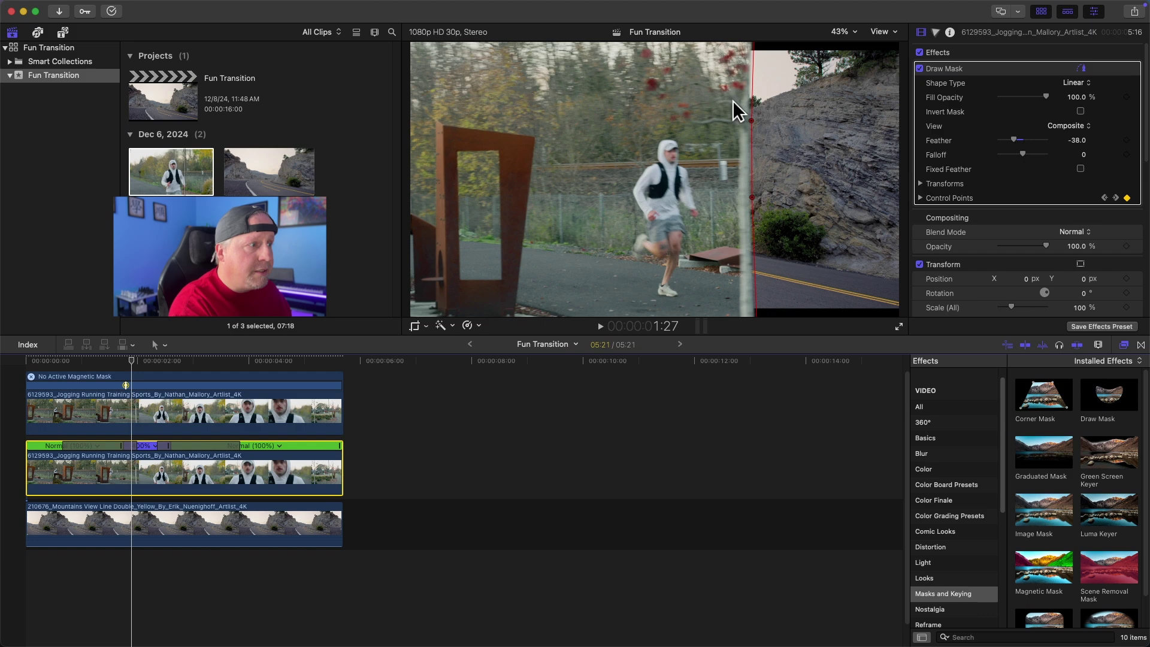
- Set the Magnetic Mask feather of the topmost jogging clip to -100, judging the jogger's edges at 2:01
{"action": "mouse_move", "coordinate": [128, 361]}
{"action": "left_mouse_down"}
{"action": "mouse_move", "coordinate": [146, 362]}
{"action": "mouse_move", "coordinate": [117, 362]}
{"action": "mouse_move", "coordinate": [154, 362]}
{"action": "mouse_move", "coordinate": [44, 360]}
{"action": "mouse_move", "coordinate": [140, 361]}
{"action": "left_mouse_up"}
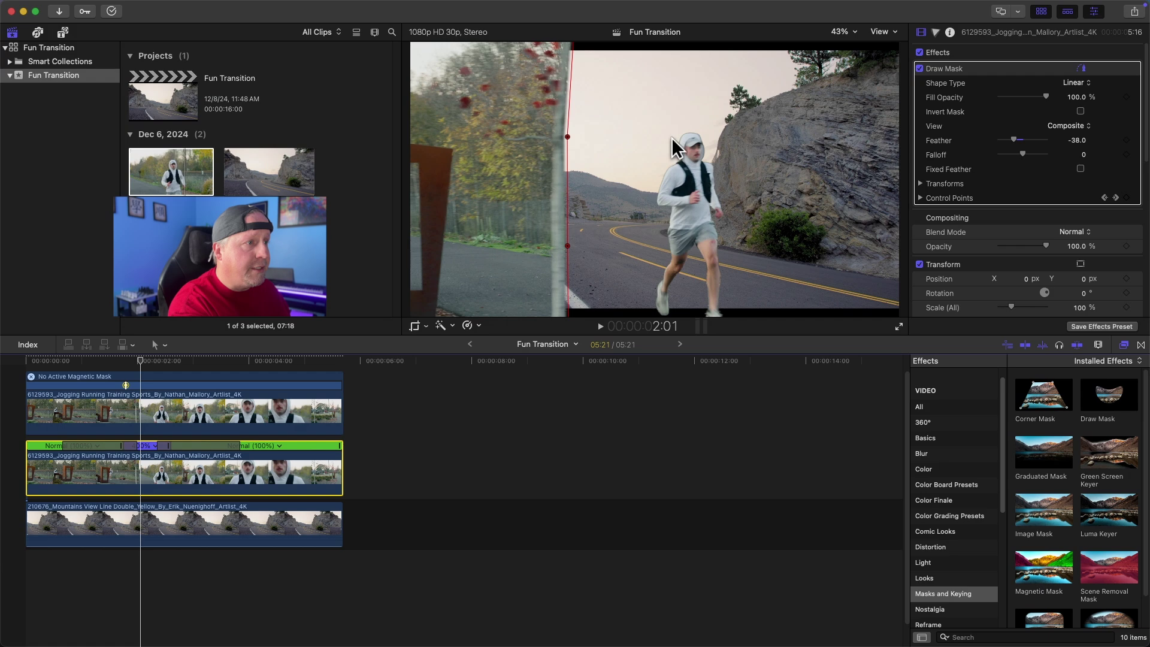
{"action": "left_click", "coordinate": [144, 378]}
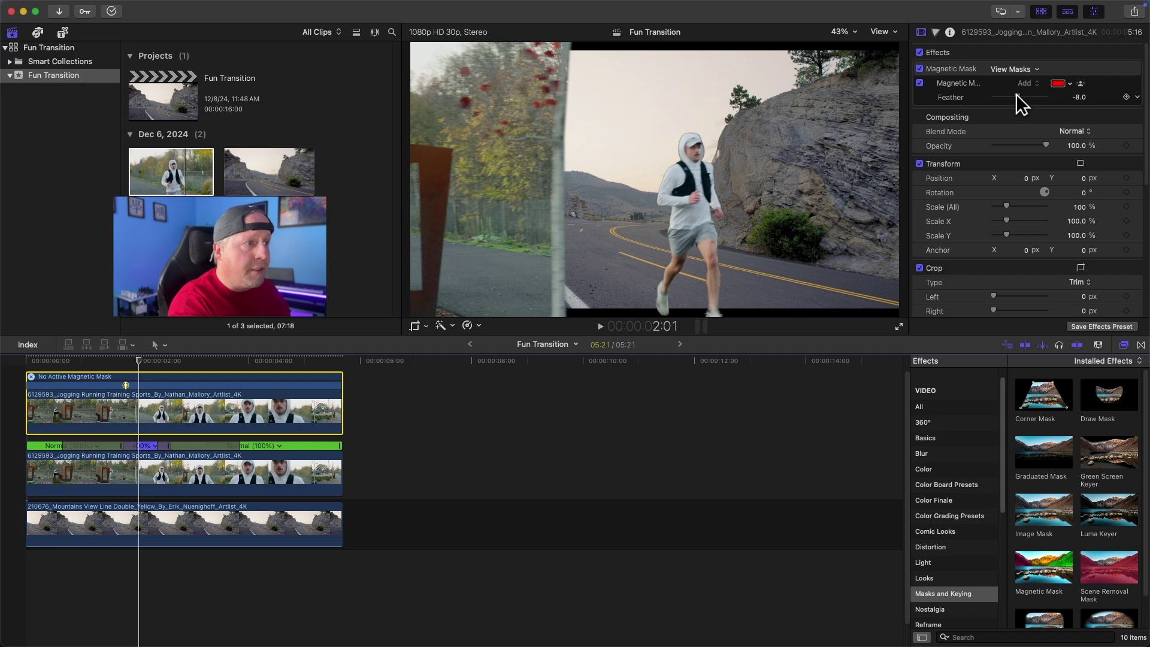
{"action": "left_click_drag", "start_coordinate": [1012, 94], "coordinate": [993, 97]}
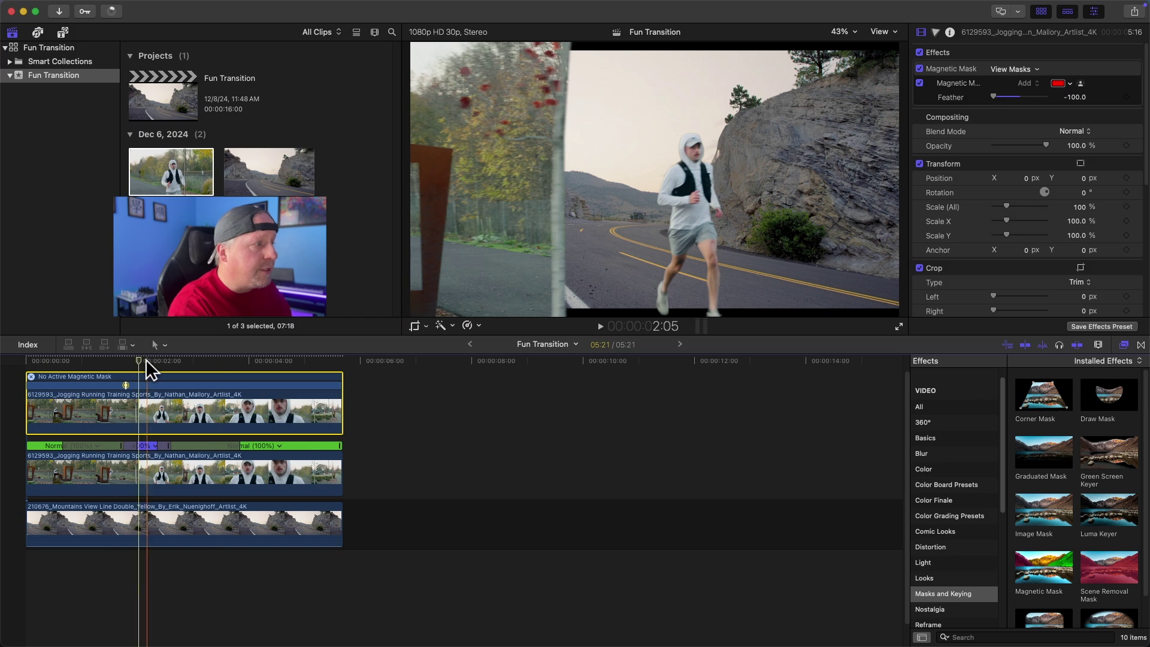
- Grade the topmost jogging clip with Color Wheels, shifting highlights toward orange and shadows toward cyan and nudging the midtones slightly
{"action": "left_click_drag", "start_coordinate": [141, 361], "coordinate": [100, 369]}
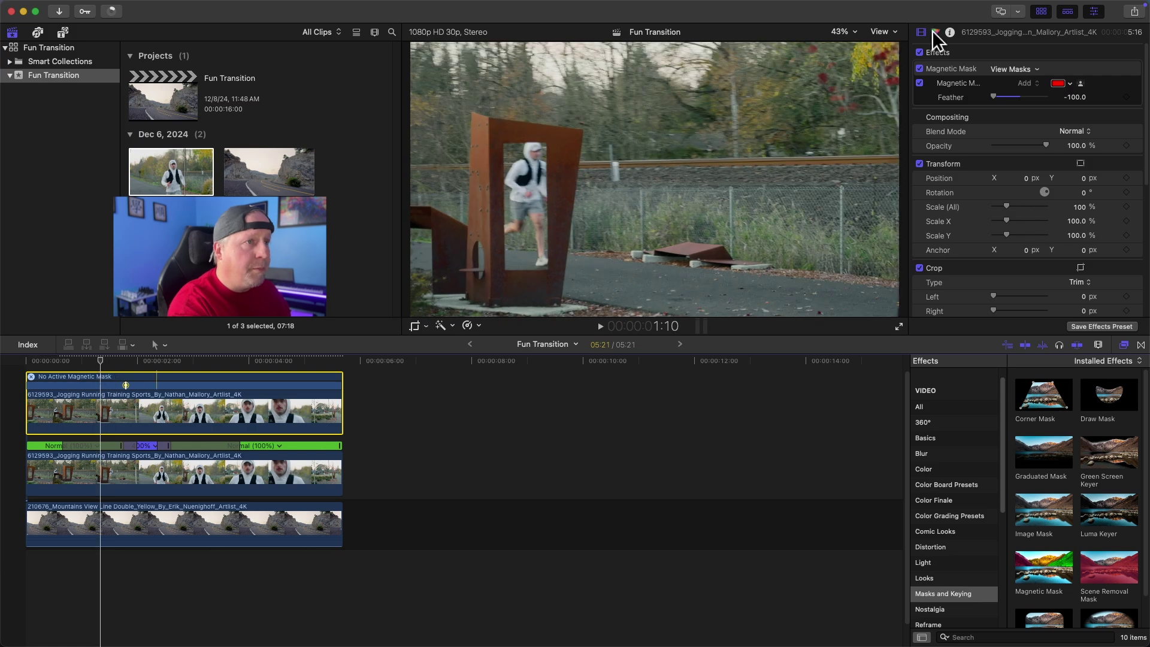
{"action": "left_click", "coordinate": [935, 31]}
{"action": "left_click_drag", "start_coordinate": [1094, 221], "coordinate": [1052, 186]}
{"action": "left_click", "coordinate": [129, 368]}
{"action": "left_click_drag", "start_coordinate": [131, 368], "coordinate": [161, 368]}
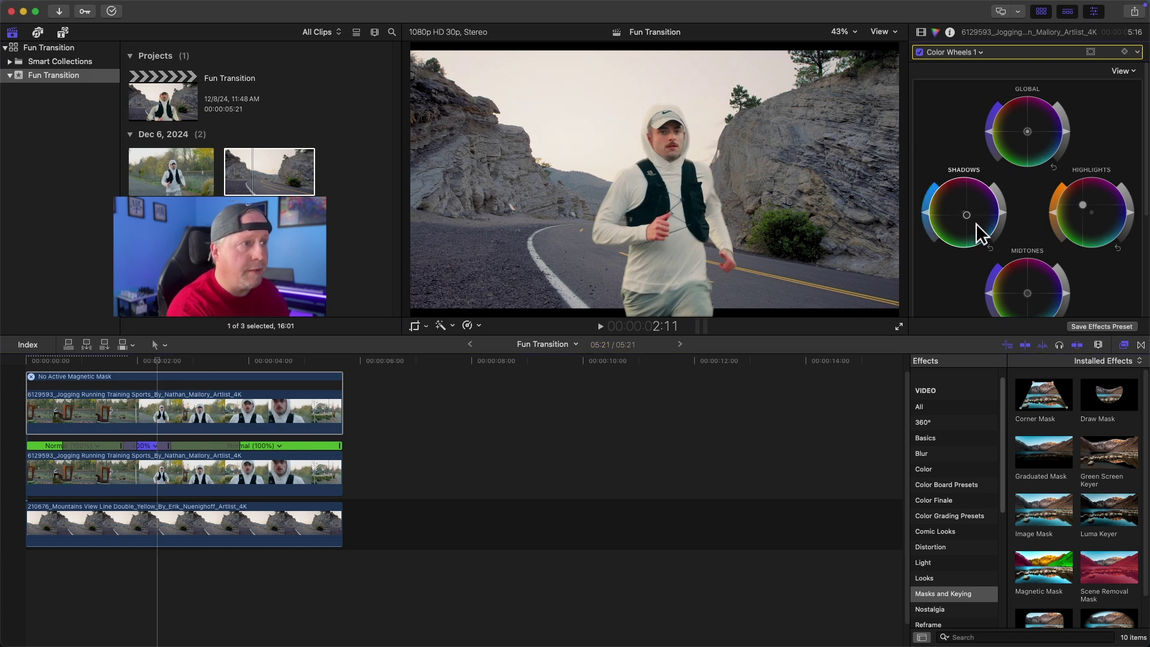
{"action": "mouse_move", "coordinate": [979, 239]}
{"action": "left_mouse_down"}
{"action": "mouse_move", "coordinate": [965, 220]}
{"action": "mouse_move", "coordinate": [976, 237]}
{"action": "left_mouse_up"}
{"action": "mouse_move", "coordinate": [1024, 292]}
{"action": "left_mouse_down"}
{"action": "mouse_move", "coordinate": [1080, 349]}
{"action": "mouse_move", "coordinate": [1037, 303]}
{"action": "left_mouse_up"}
- Play the graded composite from the start of the timeline to check how the jogger blends into the road scene
{"action": "left_click_drag", "start_coordinate": [159, 364], "coordinate": [25, 363]}
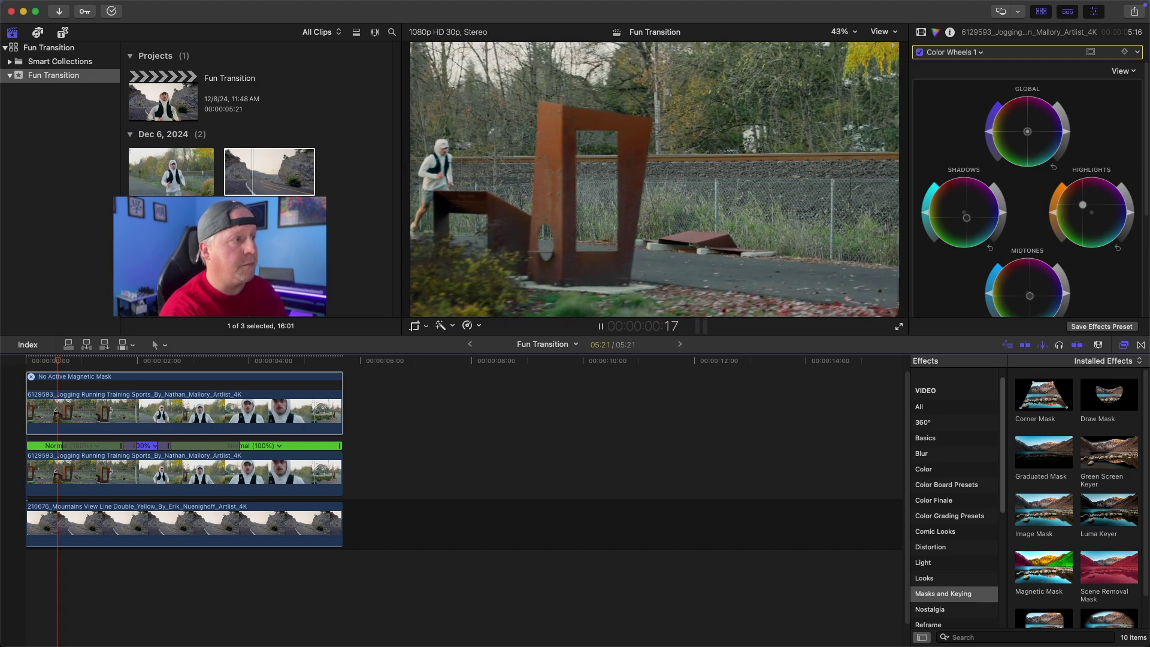
{"action": "key", "text": "space"}
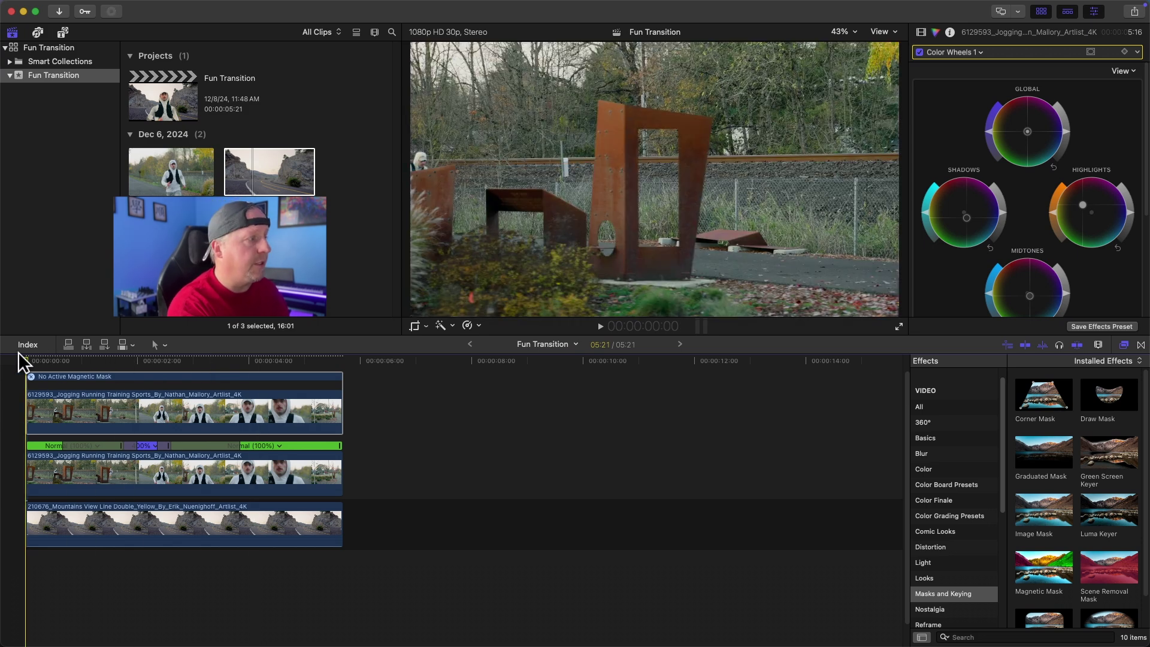
{"action": "key", "text": "space"}
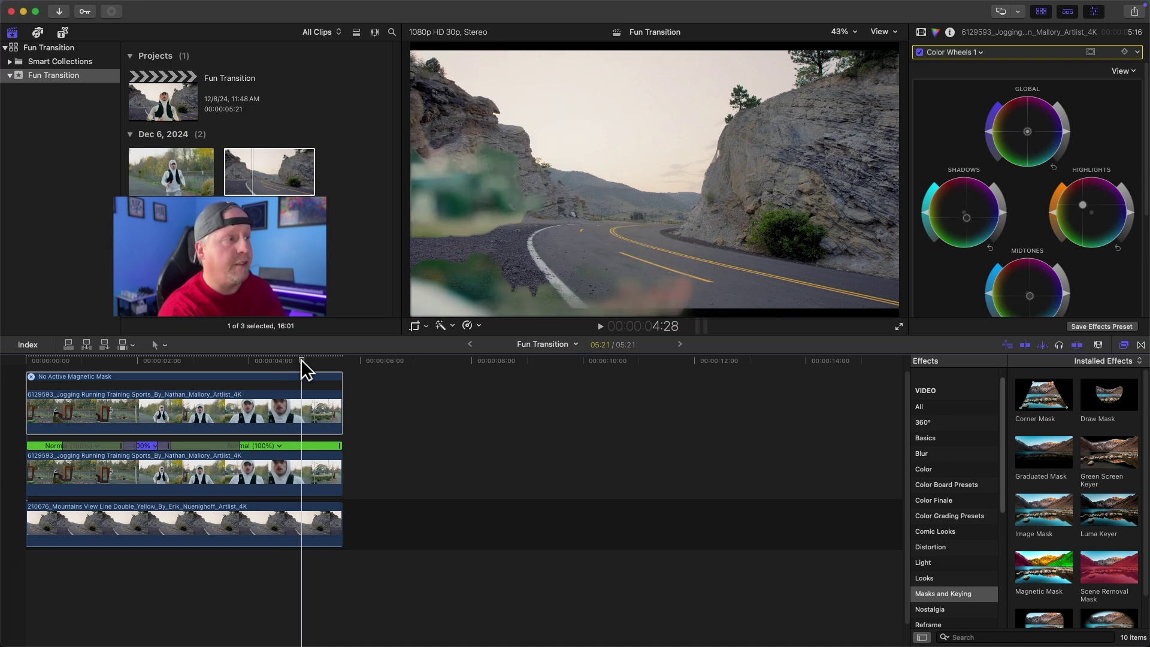
- Reopen the topmost clip's Magnetic Mask and erase the background area above the jogger's shoulder at 4:23
{"action": "left_click_drag", "start_coordinate": [308, 359], "coordinate": [294, 359]}
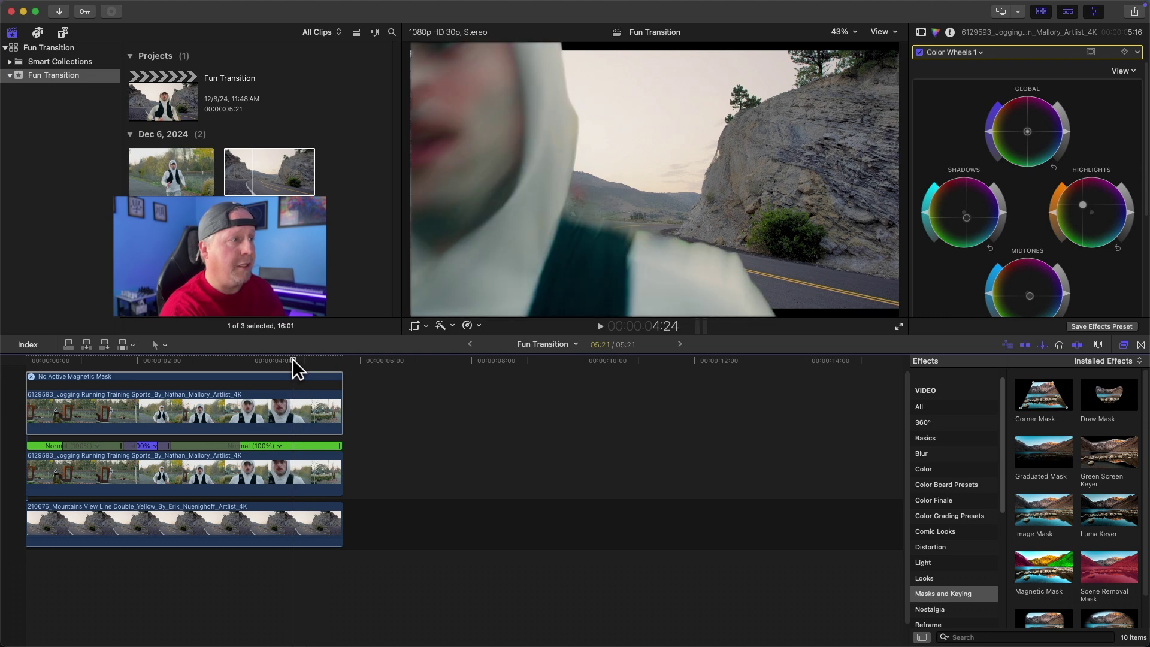
{"action": "left_click", "coordinate": [921, 31]}
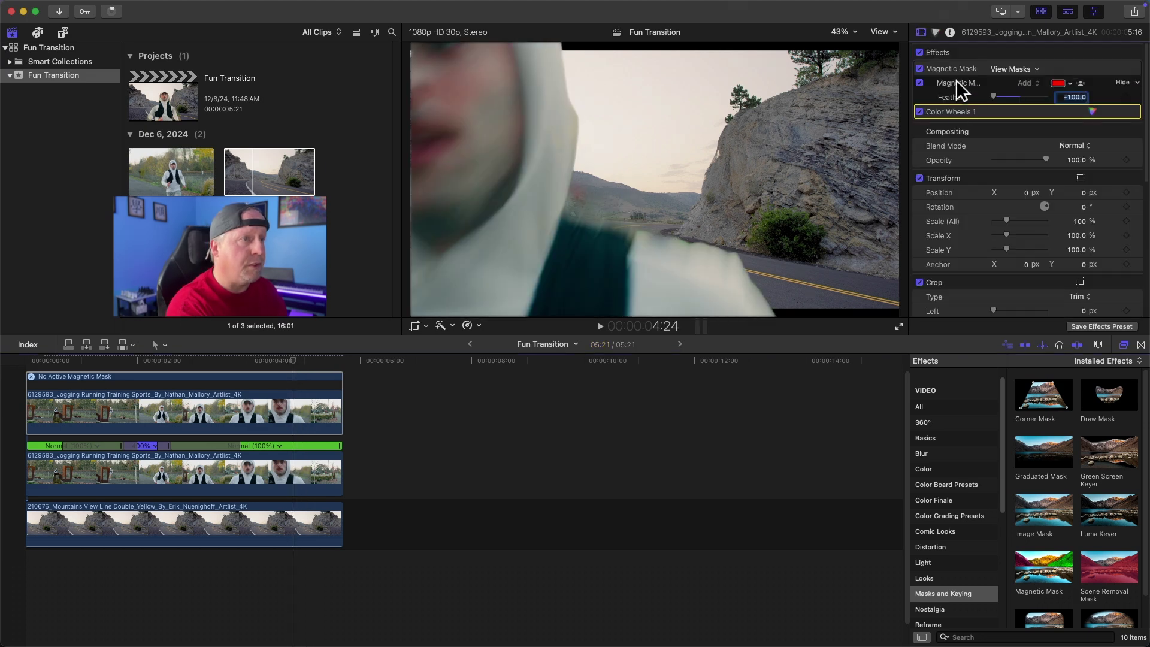
{"action": "left_click", "coordinate": [940, 83]}
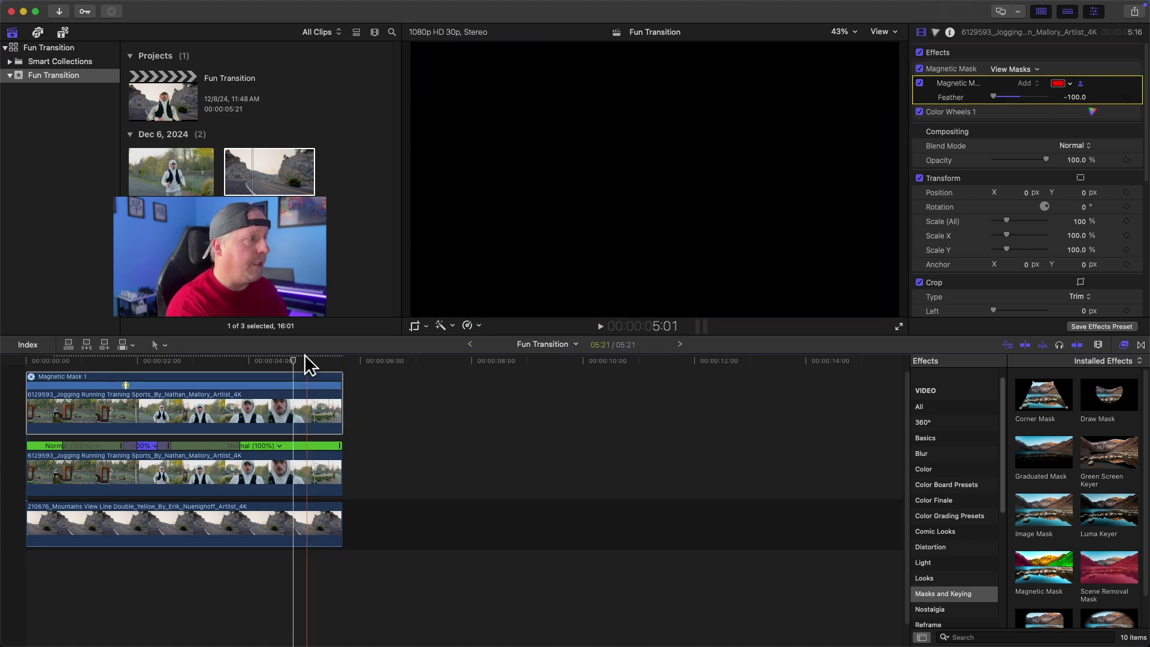
{"action": "mouse_move", "coordinate": [292, 356]}
{"action": "left_mouse_down"}
{"action": "mouse_move", "coordinate": [309, 357]}
{"action": "mouse_move", "coordinate": [281, 358]}
{"action": "left_mouse_up"}
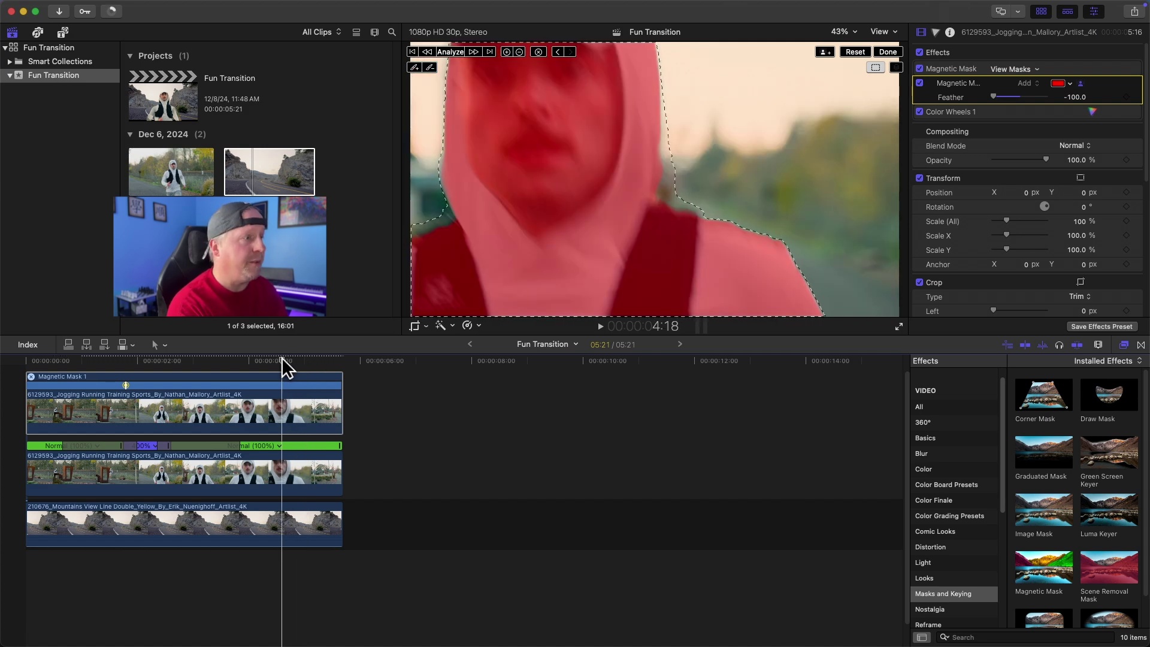
{"action": "left_click_drag", "start_coordinate": [282, 358], "coordinate": [285, 360]}
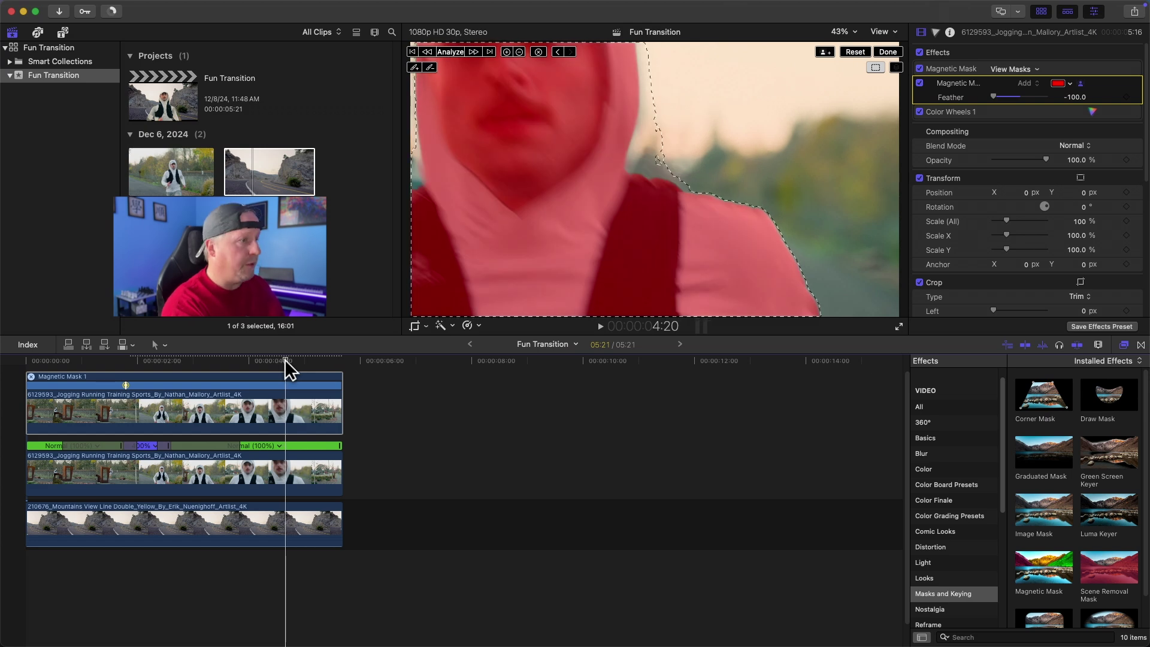
{"action": "key", "text": "Right"}
{"action": "key", "text": "Right"}
{"action": "key", "text": "Right"}
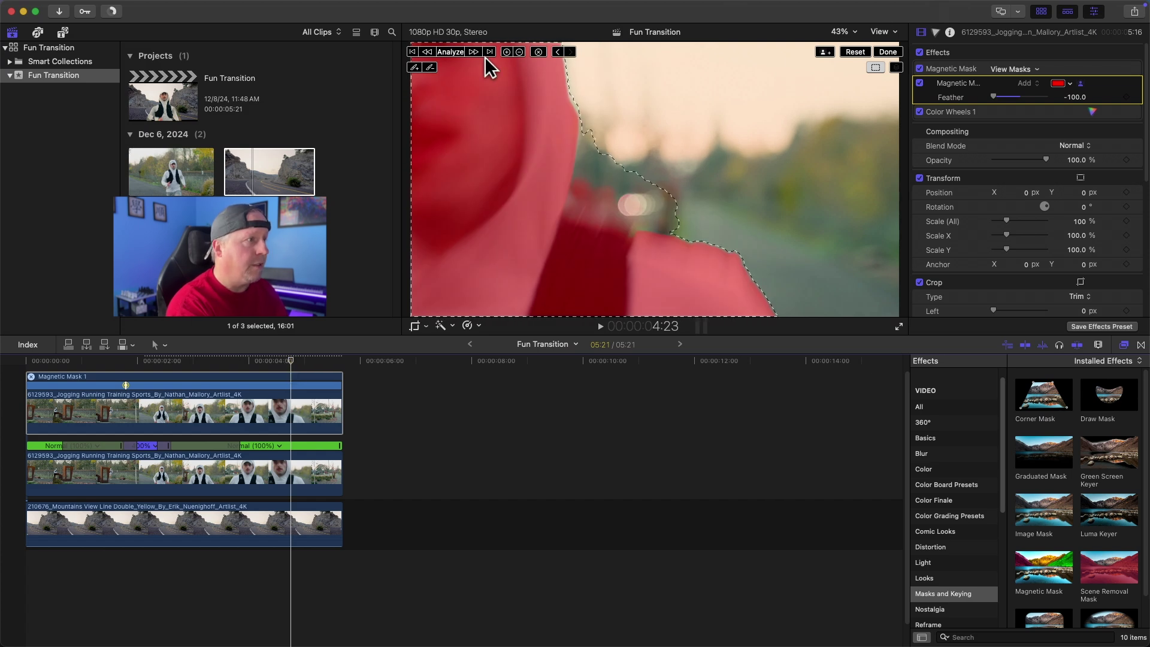
{"action": "left_click", "coordinate": [429, 67]}
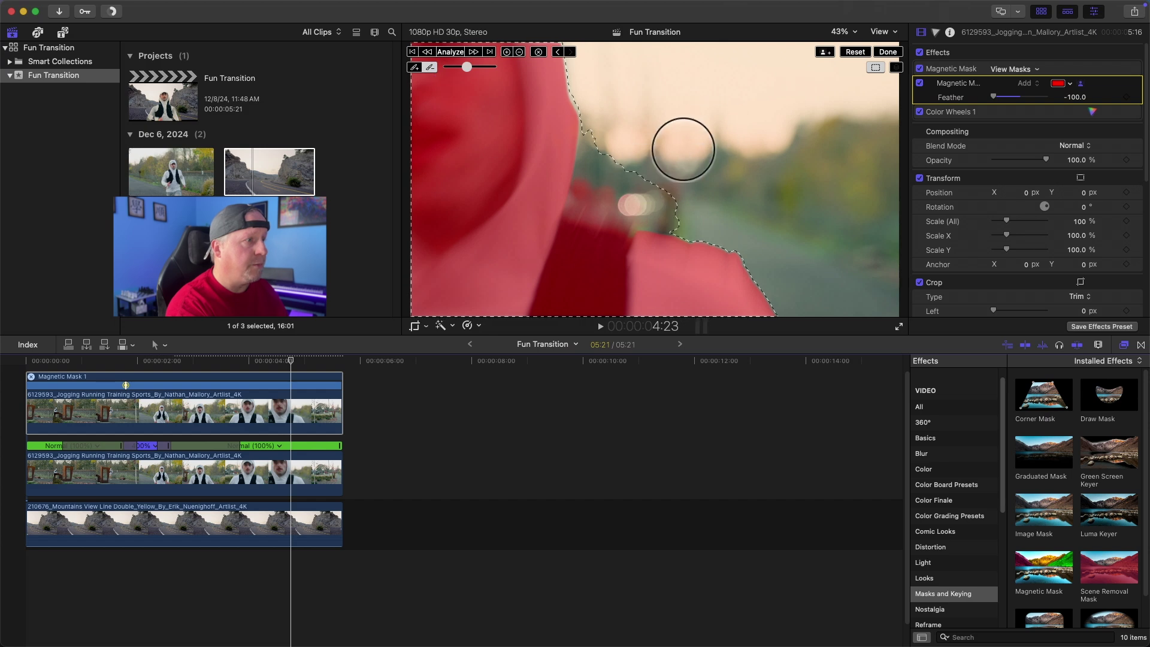
{"action": "left_click_drag", "start_coordinate": [681, 193], "coordinate": [635, 207]}
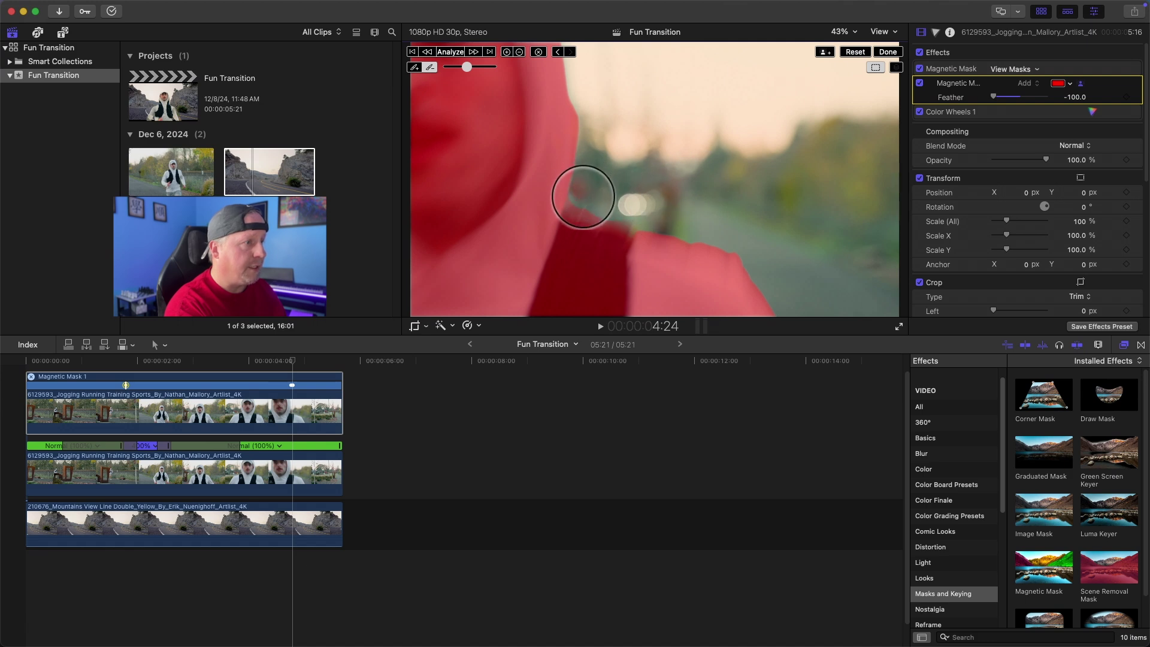
- Erase the background beside the jogger's neck and above his shoulder from the Magnetic Mask at 4:24 and 4:25
{"action": "mouse_move", "coordinate": [660, 220]}
{"action": "left_mouse_down"}
{"action": "mouse_move", "coordinate": [716, 229]}
{"action": "mouse_move", "coordinate": [737, 208]}
{"action": "mouse_move", "coordinate": [698, 157]}
{"action": "left_mouse_up"}
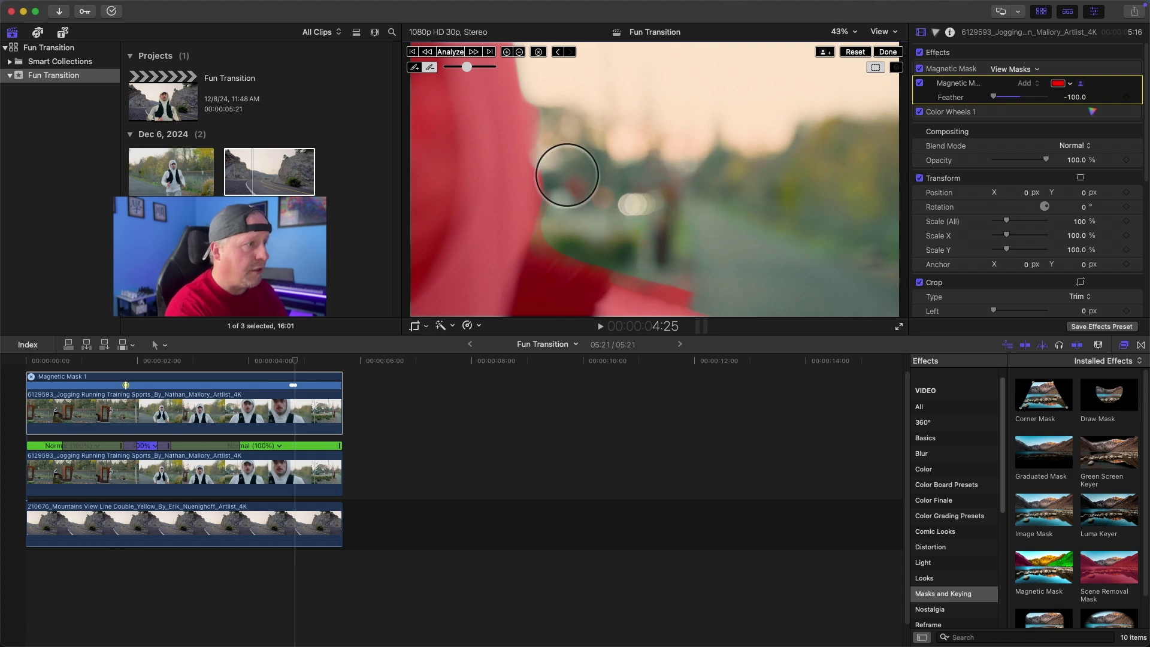
{"action": "mouse_move", "coordinate": [555, 224]}
{"action": "left_mouse_down"}
{"action": "mouse_move", "coordinate": [591, 210]}
{"action": "mouse_move", "coordinate": [558, 177]}
{"action": "mouse_move", "coordinate": [555, 155]}
{"action": "mouse_move", "coordinate": [570, 158]}
{"action": "mouse_move", "coordinate": [564, 105]}
{"action": "mouse_move", "coordinate": [585, 207]}
{"action": "left_mouse_up"}
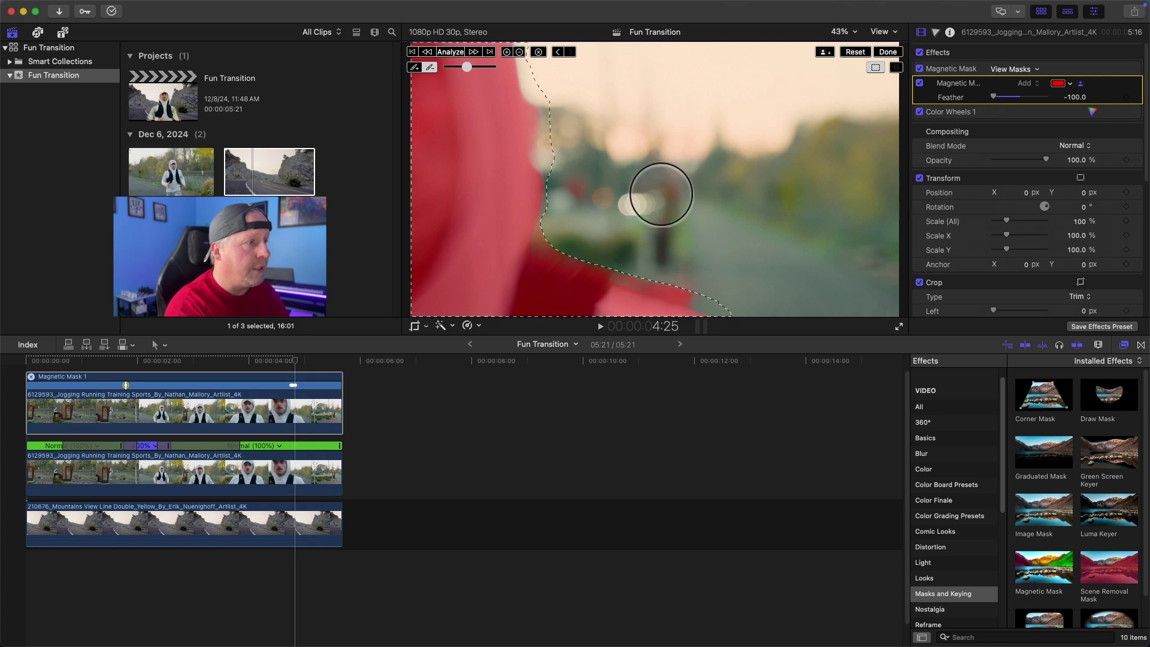
{"action": "mouse_move", "coordinate": [559, 203]}
{"action": "left_mouse_down"}
{"action": "mouse_move", "coordinate": [555, 236]}
{"action": "mouse_move", "coordinate": [647, 264]}
{"action": "mouse_move", "coordinate": [719, 304]}
{"action": "left_mouse_up"}
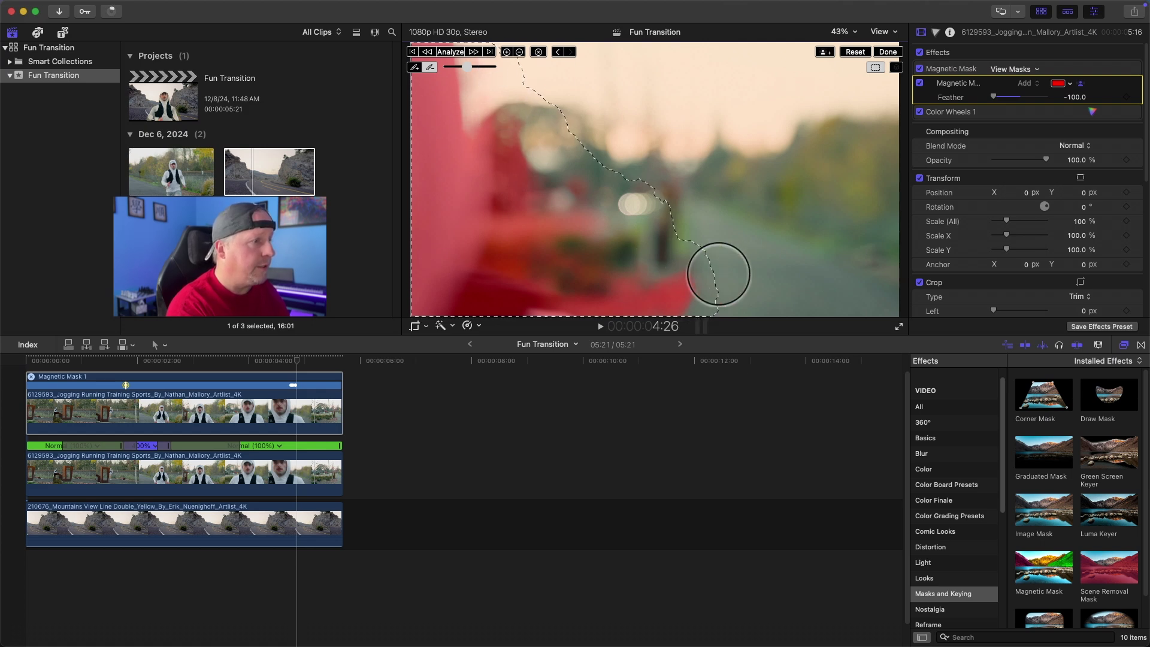
- Erase the background spilling past the jogger's head and shoulder from the Magnetic Mask at 4:26
{"action": "mouse_move", "coordinate": [642, 256]}
{"action": "left_mouse_down"}
{"action": "mouse_move", "coordinate": [575, 214]}
{"action": "mouse_move", "coordinate": [560, 176]}
{"action": "mouse_move", "coordinate": [567, 144]}
{"action": "mouse_move", "coordinate": [587, 204]}
{"action": "mouse_move", "coordinate": [580, 105]}
{"action": "left_mouse_up"}
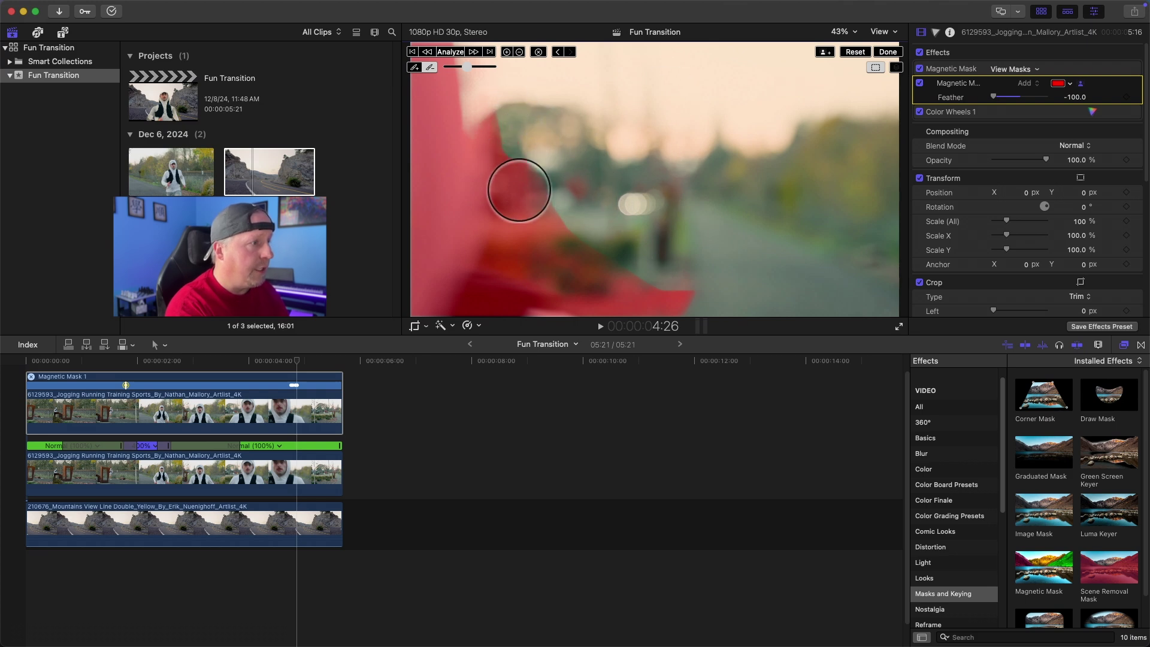
{"action": "mouse_move", "coordinate": [518, 219]}
{"action": "left_mouse_down"}
{"action": "mouse_move", "coordinate": [505, 261]}
{"action": "mouse_move", "coordinate": [566, 268]}
{"action": "mouse_move", "coordinate": [686, 316]}
{"action": "mouse_move", "coordinate": [690, 288]}
{"action": "mouse_move", "coordinate": [606, 265]}
{"action": "left_mouse_up"}
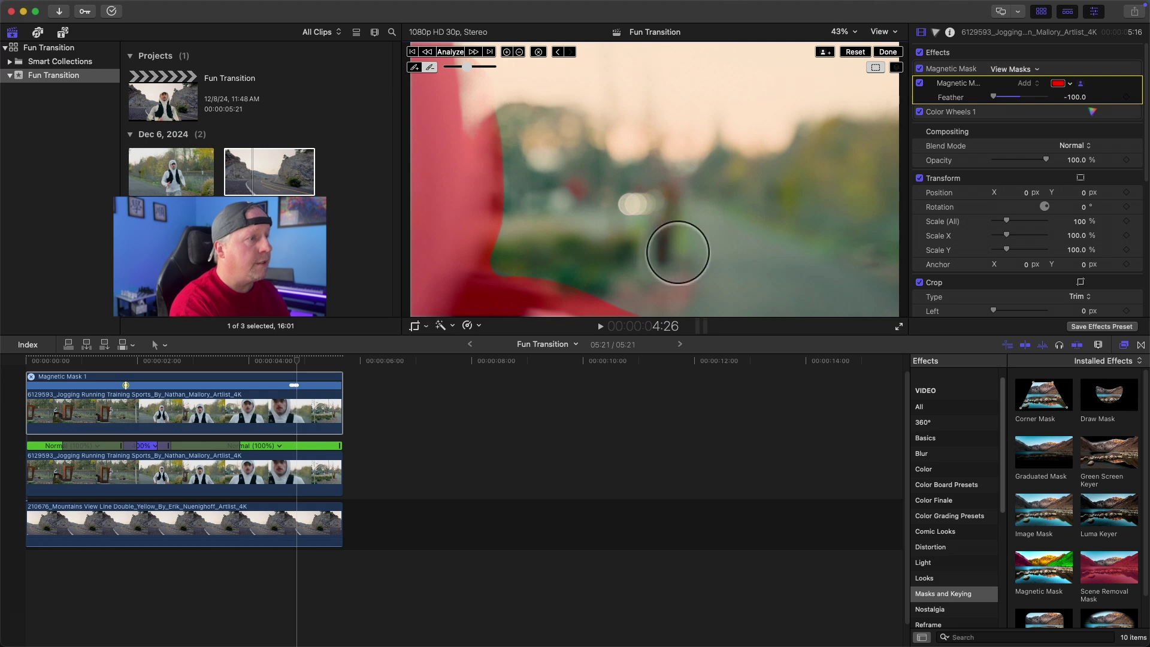
{"action": "mouse_move", "coordinate": [659, 185]}
{"action": "left_mouse_down"}
{"action": "mouse_move", "coordinate": [637, 183]}
{"action": "mouse_move", "coordinate": [572, 131]}
{"action": "left_mouse_up"}
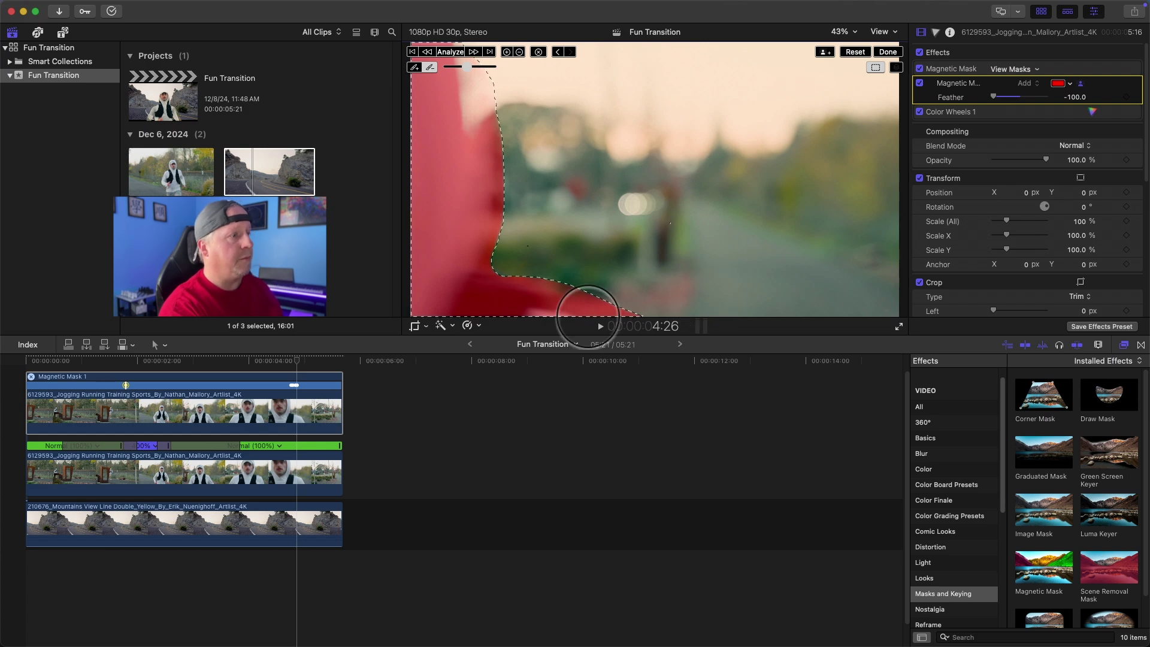
{"action": "left_click_drag", "start_coordinate": [415, 141], "coordinate": [494, 229]}
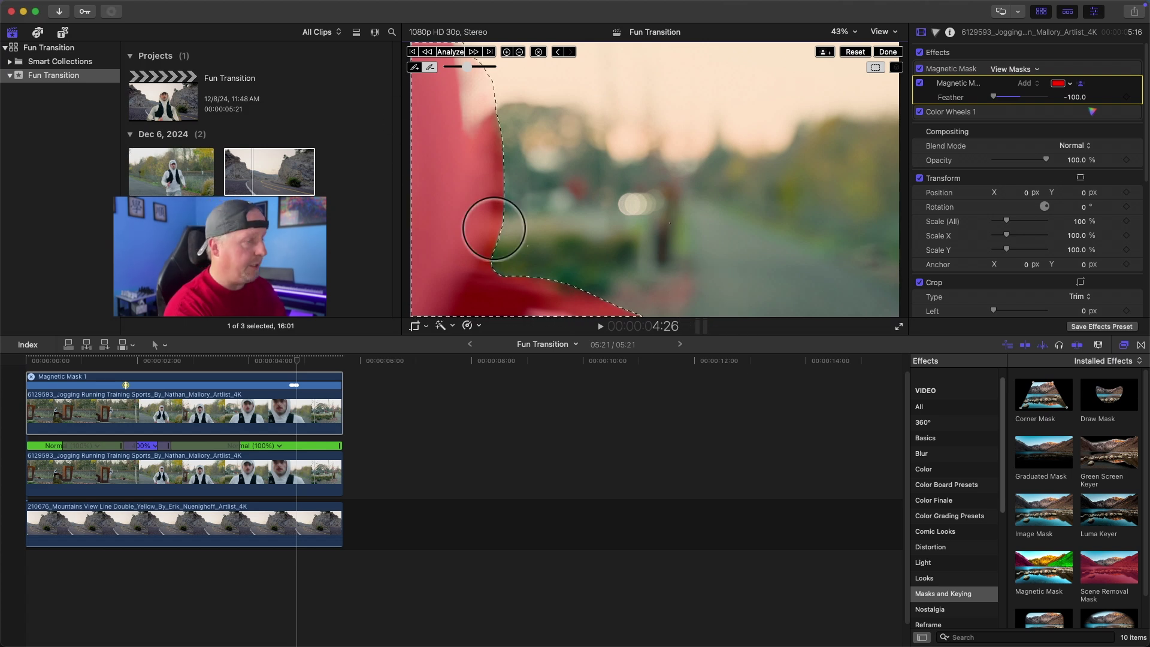
{"action": "left_click", "coordinate": [514, 200]}
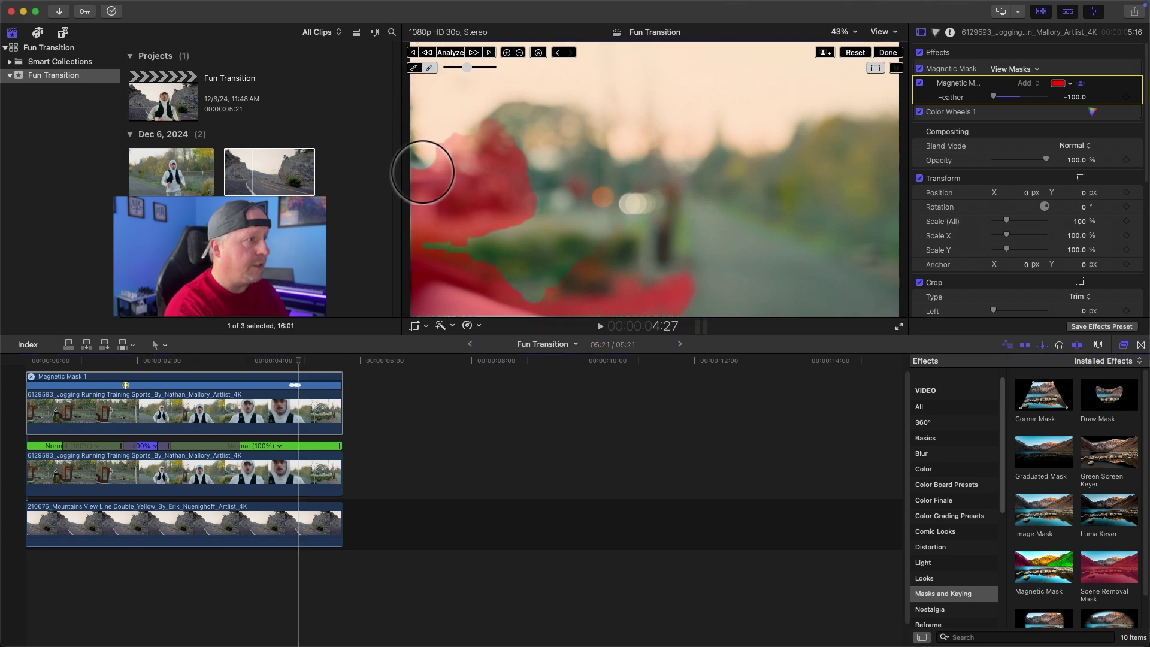
- Erase the masked background patches above and around the jogger's shoulder from the Magnetic Mask at 4:27
{"action": "mouse_move", "coordinate": [441, 169]}
{"action": "left_mouse_down"}
{"action": "mouse_move", "coordinate": [420, 187]}
{"action": "mouse_move", "coordinate": [433, 219]}
{"action": "mouse_move", "coordinate": [474, 232]}
{"action": "mouse_move", "coordinate": [494, 216]}
{"action": "mouse_move", "coordinate": [456, 151]}
{"action": "mouse_move", "coordinate": [475, 164]}
{"action": "mouse_move", "coordinate": [445, 199]}
{"action": "mouse_move", "coordinate": [498, 213]}
{"action": "left_mouse_up"}
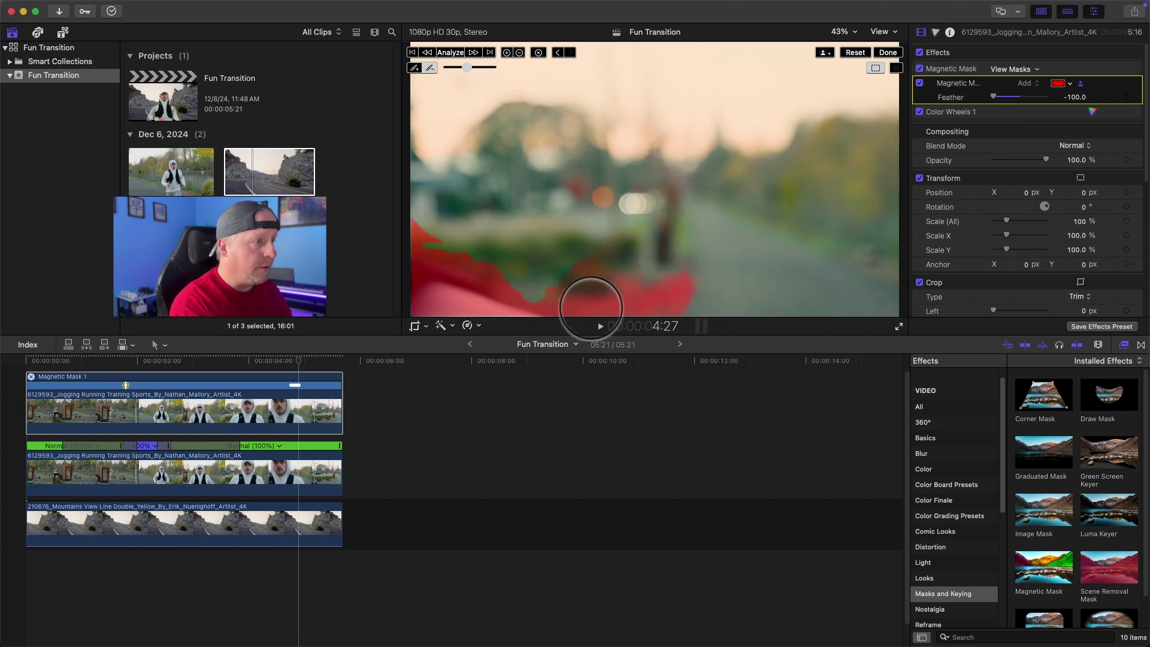
{"action": "left_click_drag", "start_coordinate": [599, 308], "coordinate": [552, 282]}
{"action": "left_click_drag", "start_coordinate": [399, 224], "coordinate": [436, 226]}
{"action": "mouse_move", "coordinate": [652, 286]}
{"action": "left_mouse_down"}
{"action": "mouse_move", "coordinate": [623, 277]}
{"action": "mouse_move", "coordinate": [569, 226]}
{"action": "left_mouse_up"}
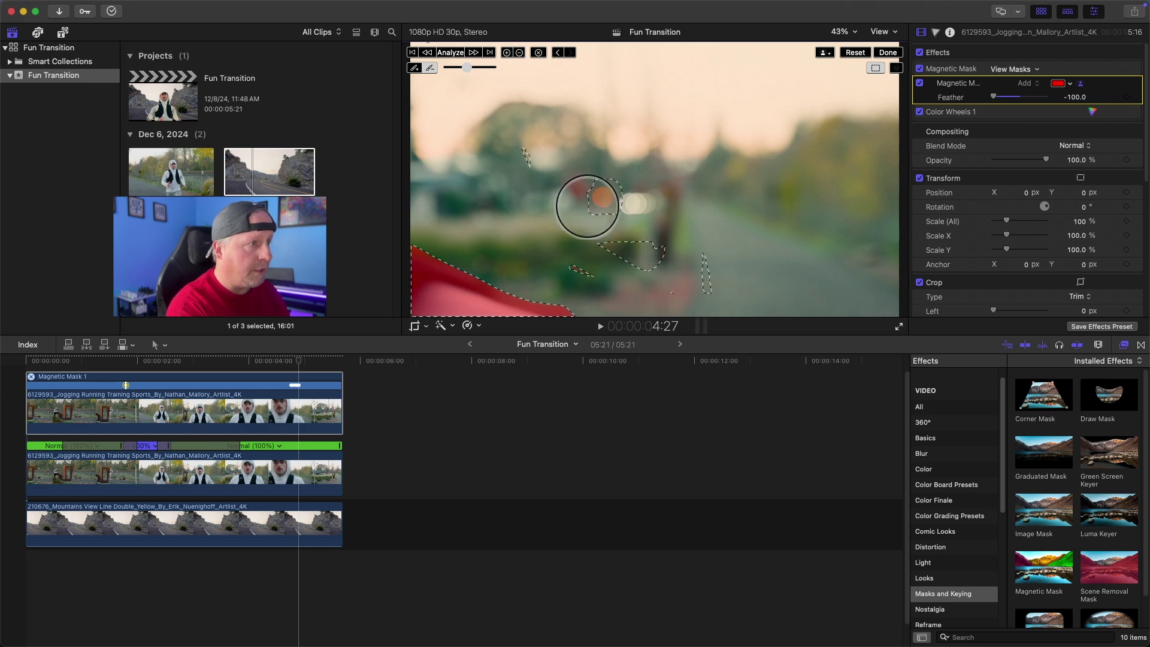
{"action": "mouse_move", "coordinate": [545, 162]}
{"action": "left_mouse_down"}
{"action": "mouse_move", "coordinate": [532, 141]}
{"action": "mouse_move", "coordinate": [513, 157]}
{"action": "mouse_move", "coordinate": [605, 216]}
{"action": "mouse_move", "coordinate": [587, 200]}
{"action": "mouse_move", "coordinate": [626, 244]}
{"action": "mouse_move", "coordinate": [588, 246]}
{"action": "mouse_move", "coordinate": [706, 297]}
{"action": "mouse_move", "coordinate": [647, 249]}
{"action": "mouse_move", "coordinate": [598, 260]}
{"action": "left_mouse_up"}
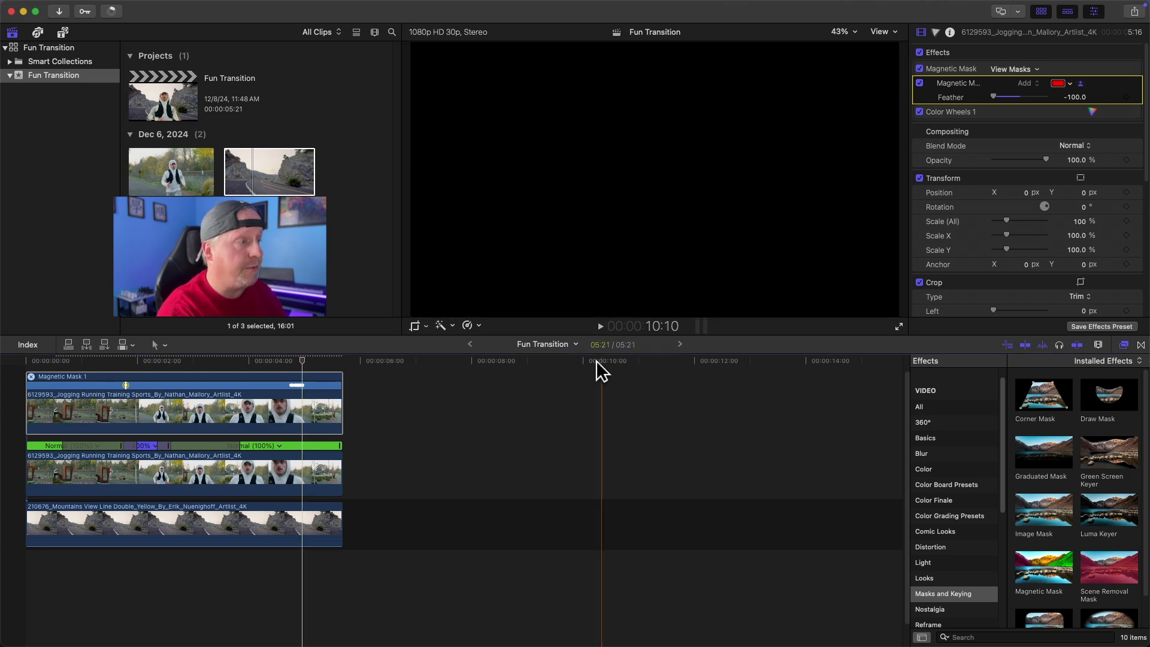
- Split the topmost masked jogging clip at 5:00, where the jogger has left the frame, and delete the remainder after the cut
{"action": "left_click", "coordinate": [308, 360]}
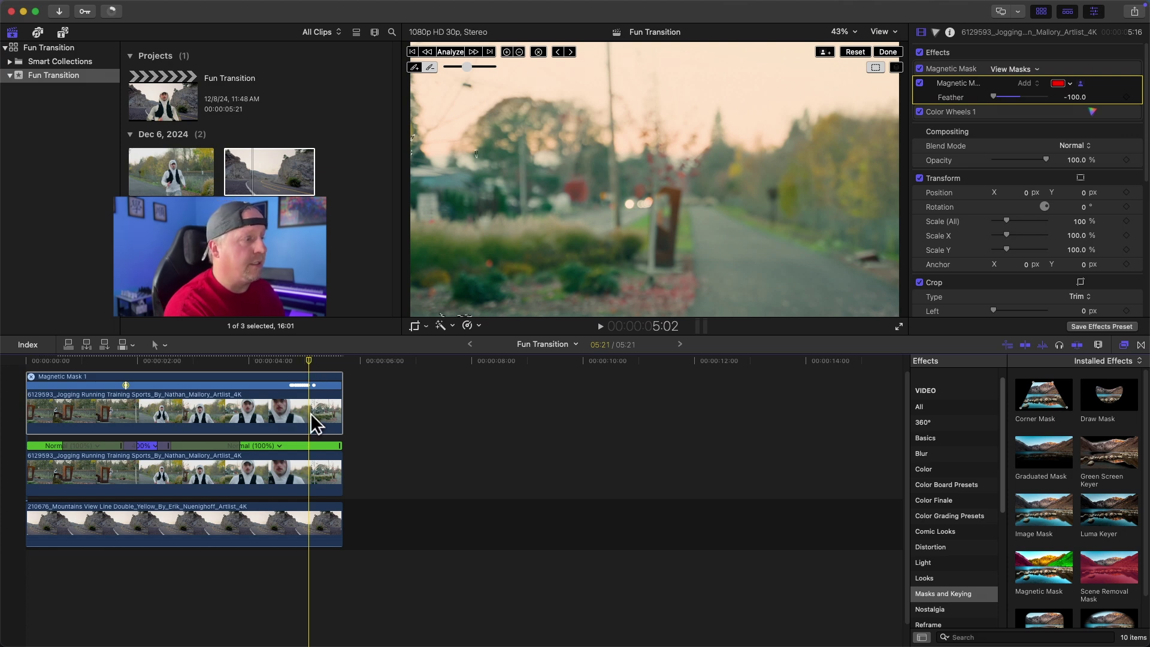
{"action": "left_click", "coordinate": [307, 358]}
{"action": "key", "text": "Left"}
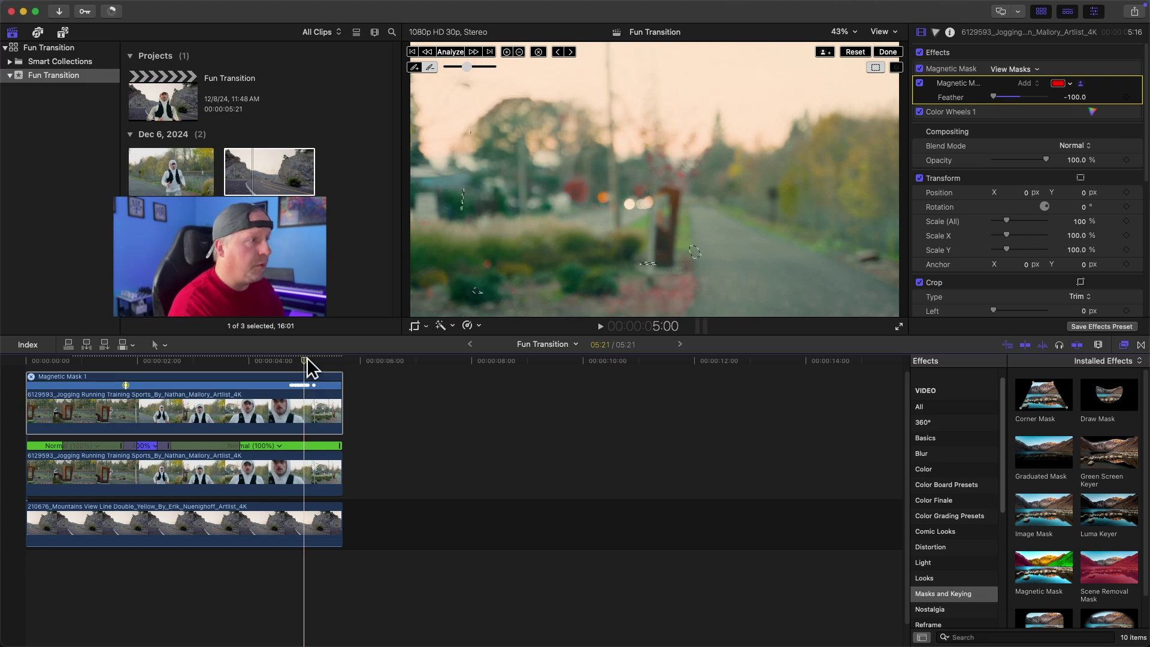
{"action": "key", "text": "Left"}
{"action": "key", "text": "Right"}
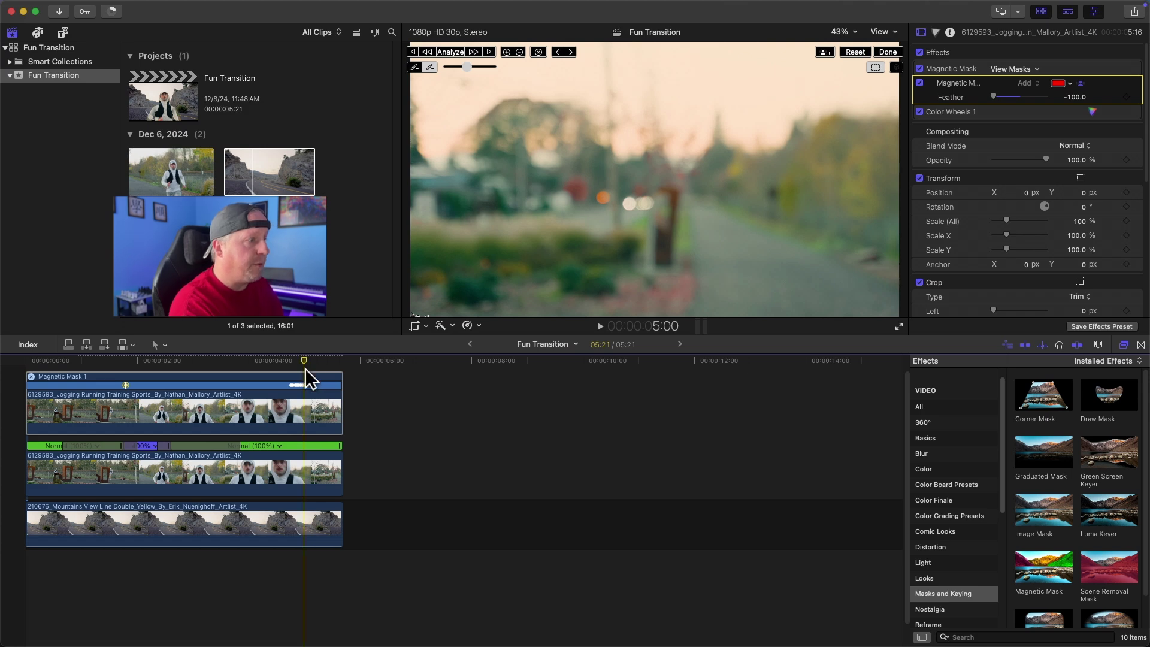
{"action": "left_click", "coordinate": [303, 362]}
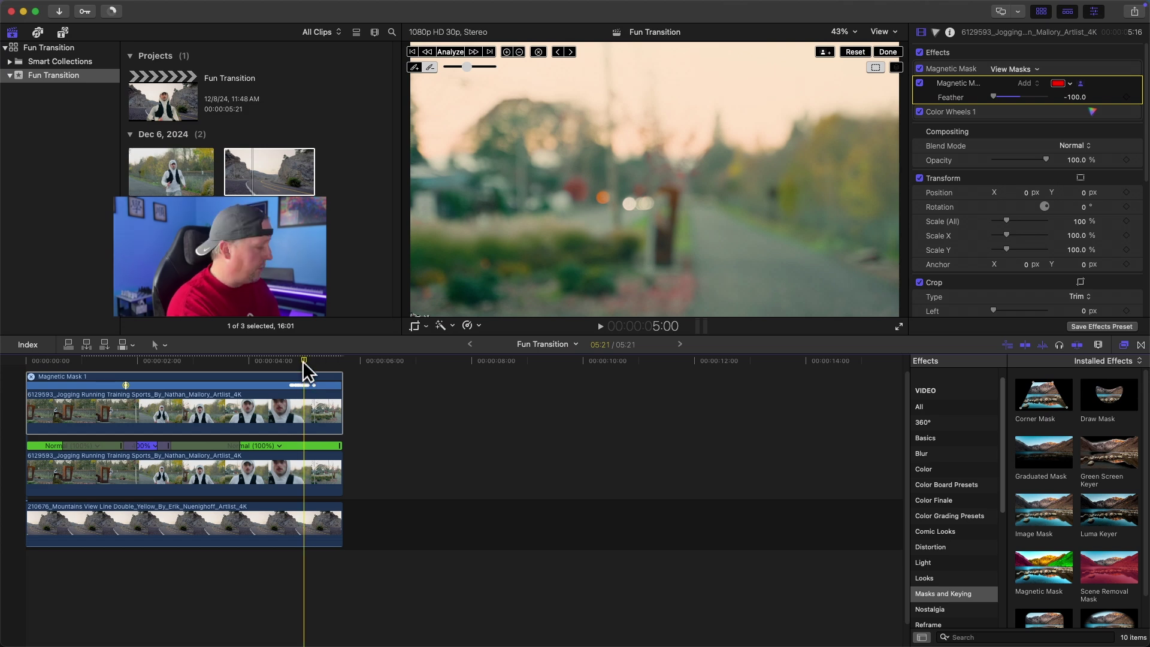
{"action": "key", "text": "super+b"}
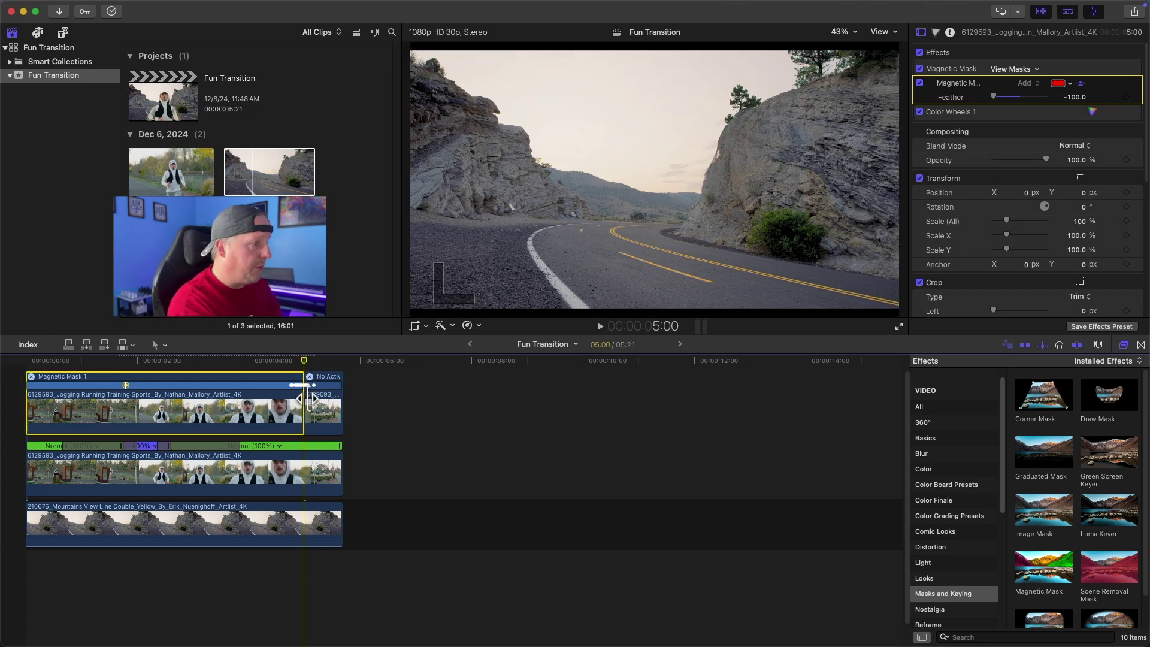
{"action": "left_click", "coordinate": [312, 405]}
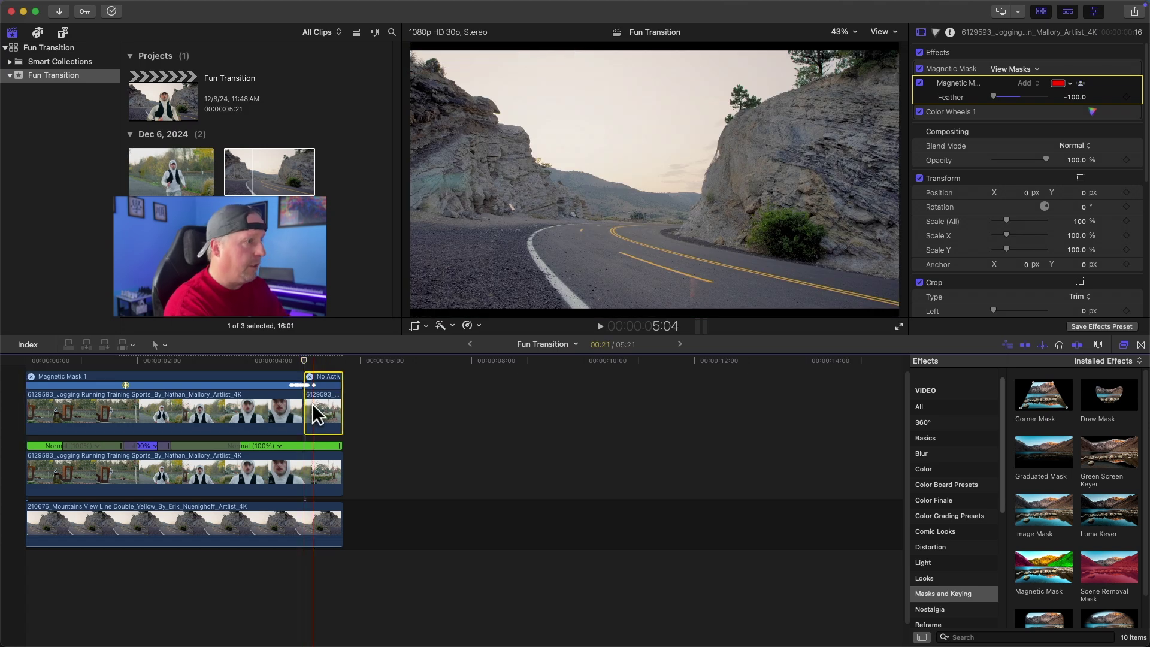
{"action": "key", "text": "Delete"}
{"action": "left_click", "coordinate": [300, 376]}
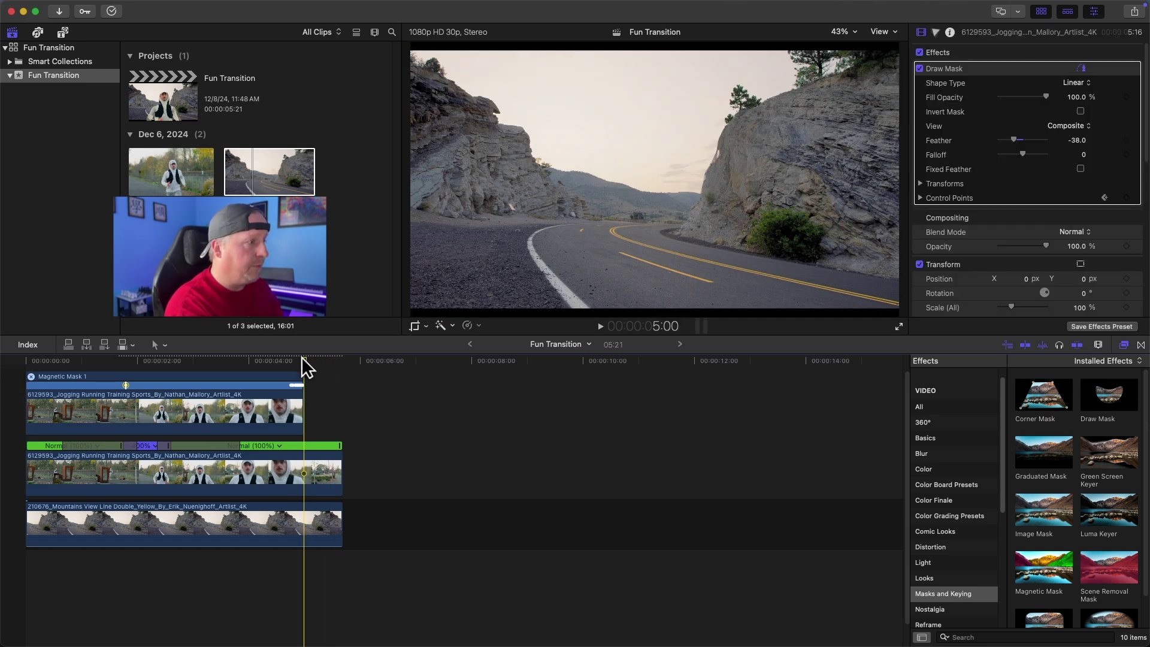